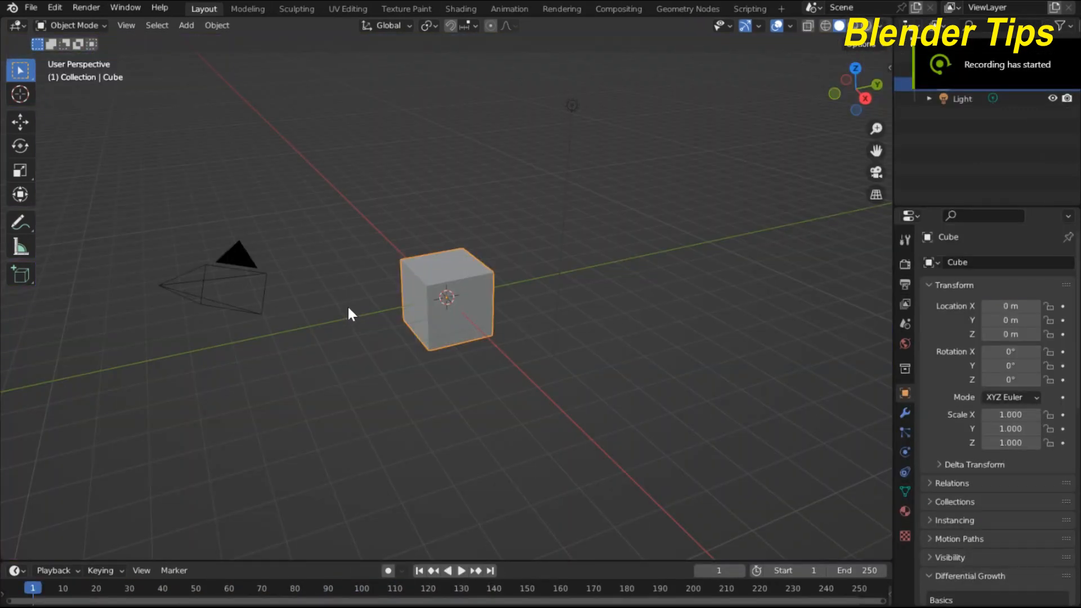
Delete the camera and the light from the default scene, keeping only the cube.
left_click(218, 281)
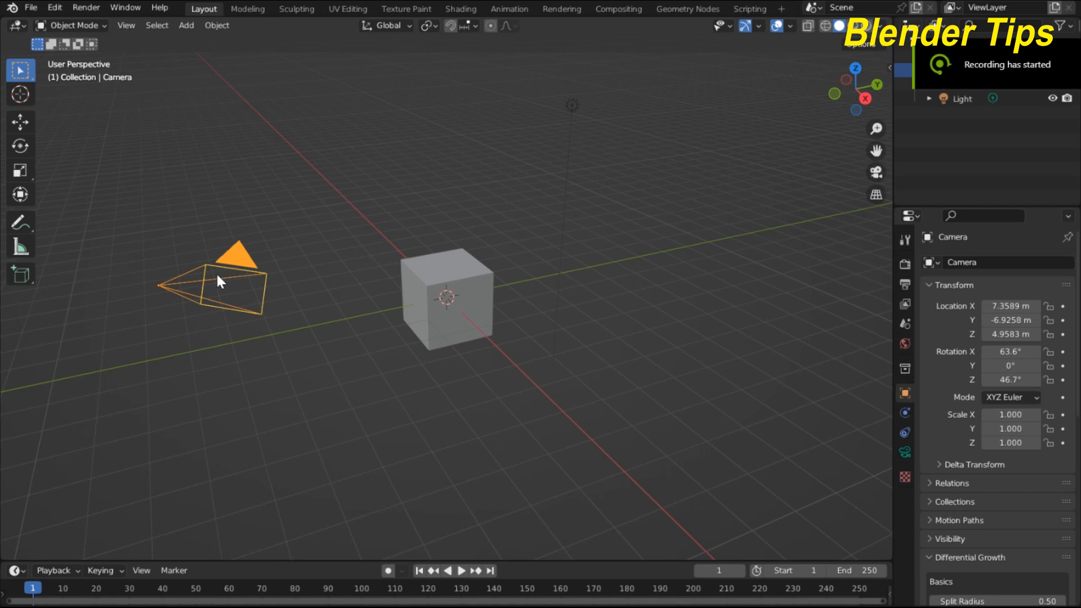
key("Delete")
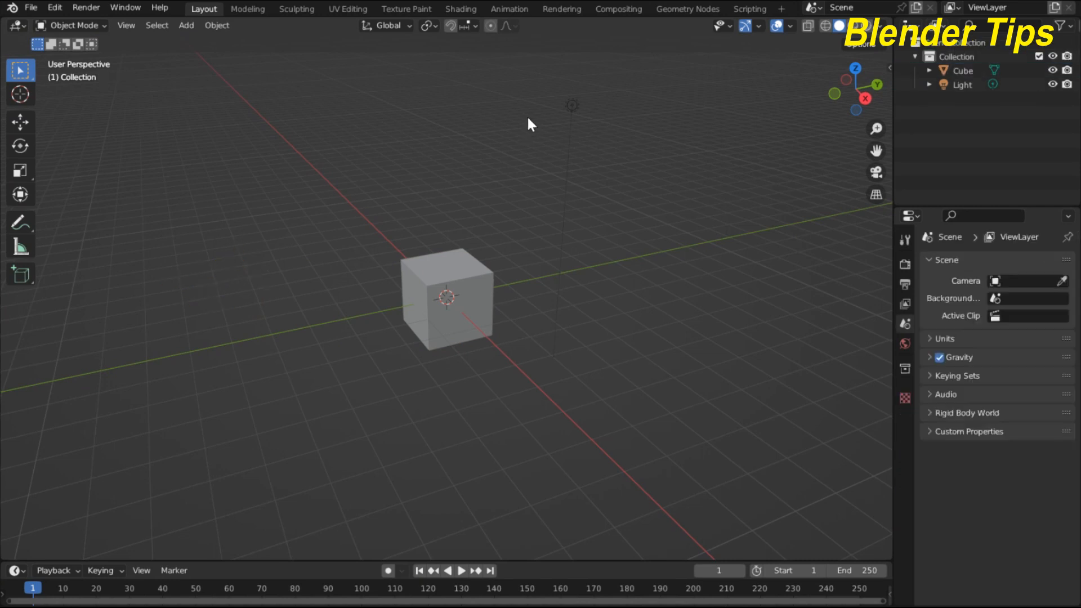
left_click(580, 107)
key("Delete")
Stretch the cube along the Z axis into a tall column, scaled by about 5.83.
scroll(482, 322, "up", 2)
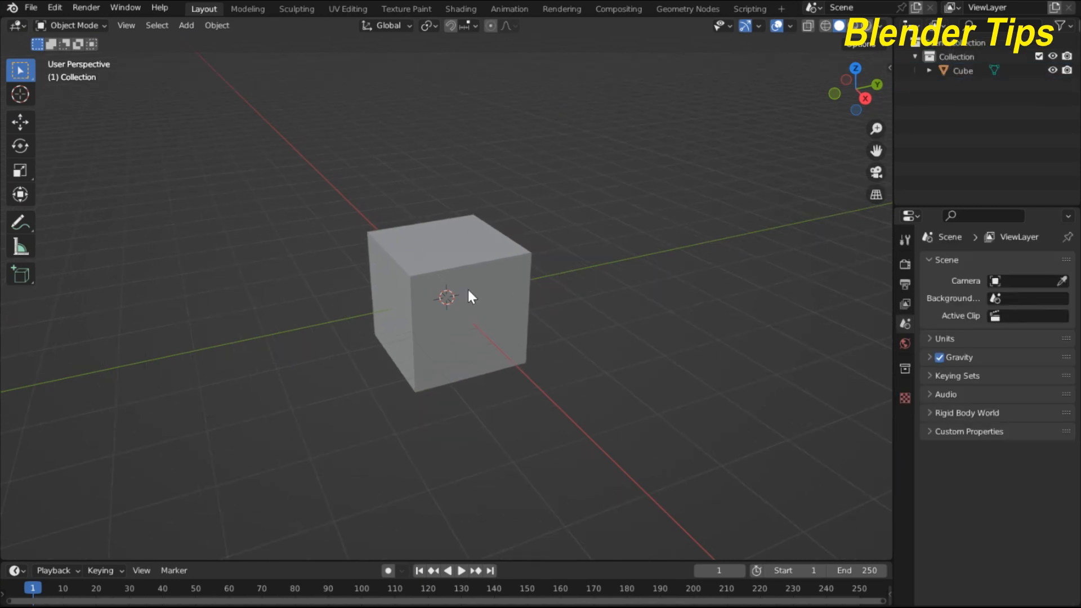
left_click(463, 303)
middle_click_drag(463, 303, 487, 305)
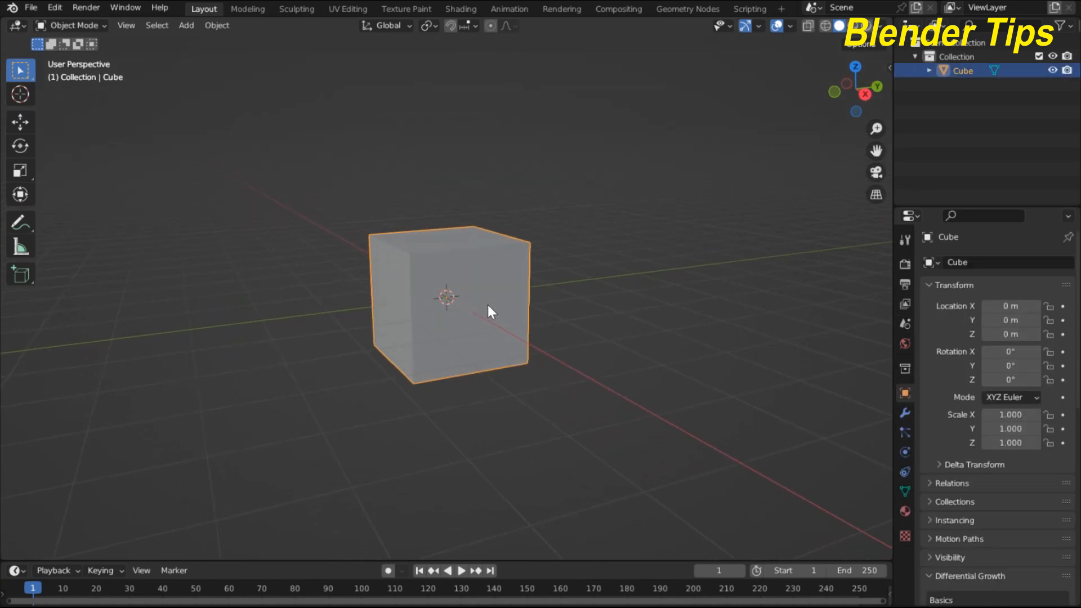
key("s")
key("z")
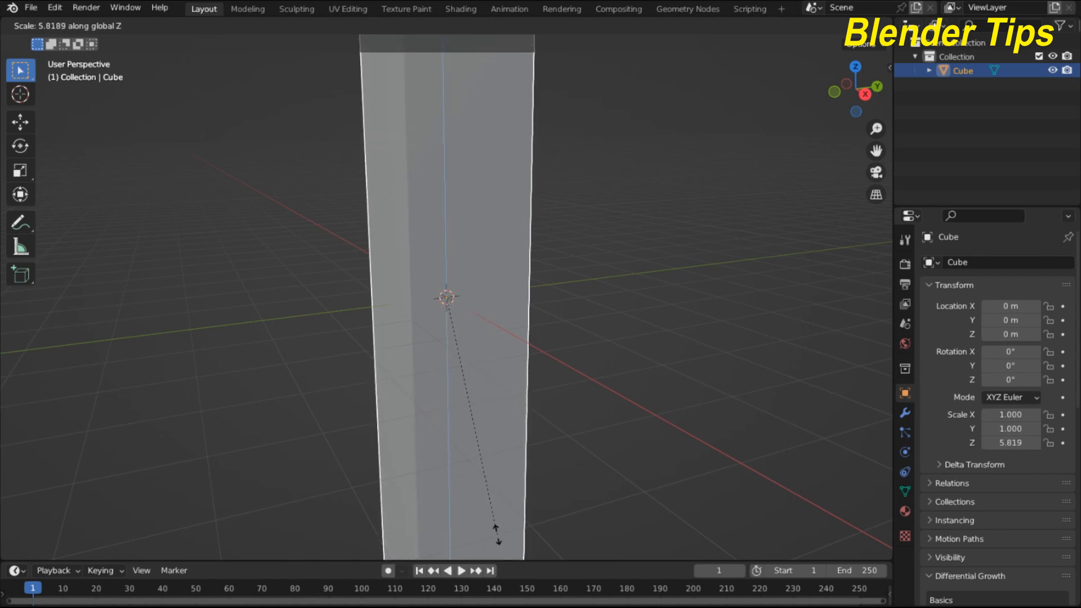
left_click(499, 527)
scroll(476, 434, "down", 5)
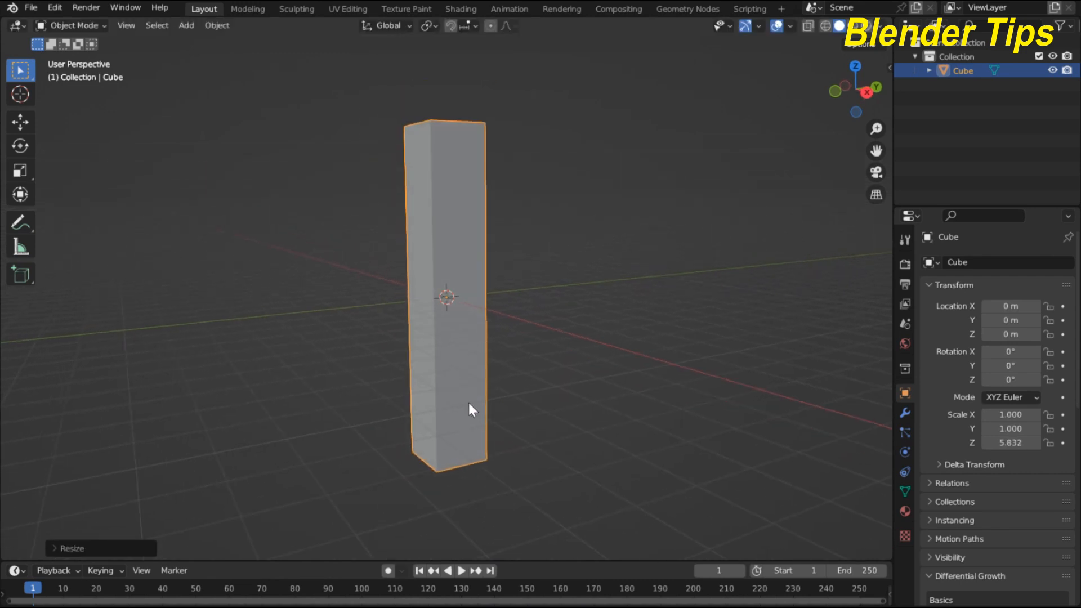
scroll(469, 403, "up", 2)
scroll(476, 389, "down", 4)
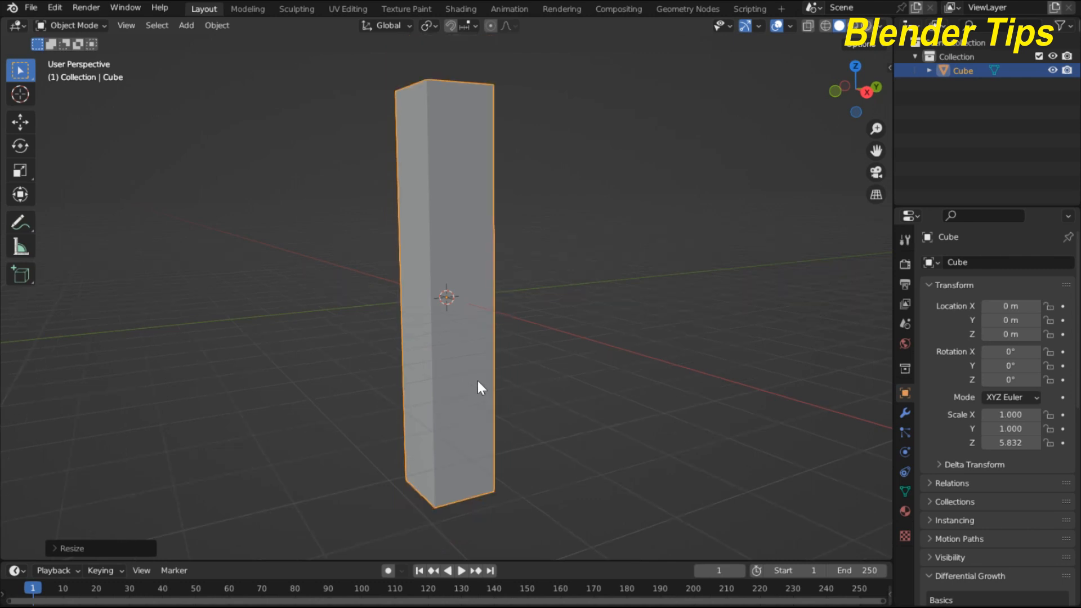
scroll(458, 379, "up", 4)
scroll(459, 380, "down", 2)
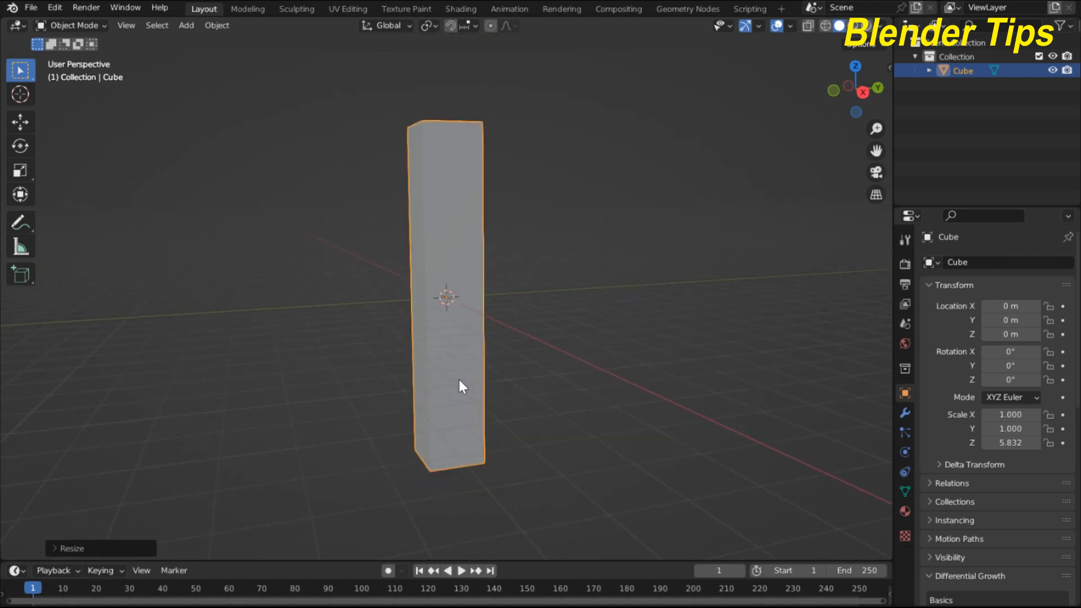
In front view, move the column up about 5.82 m along Z so its base rests on the ground line.
key("KP_1")
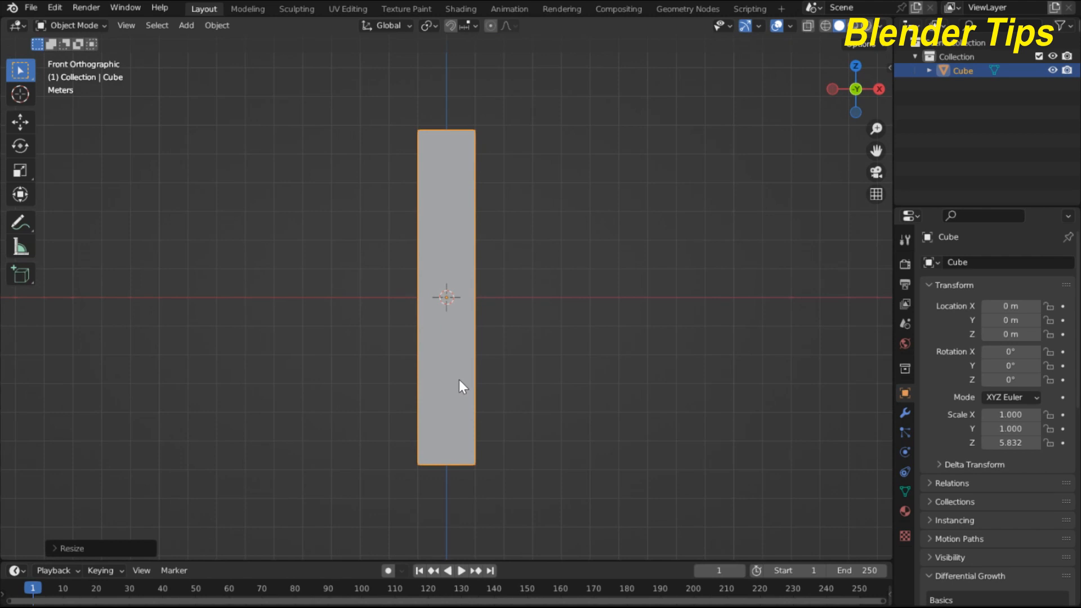
key("g")
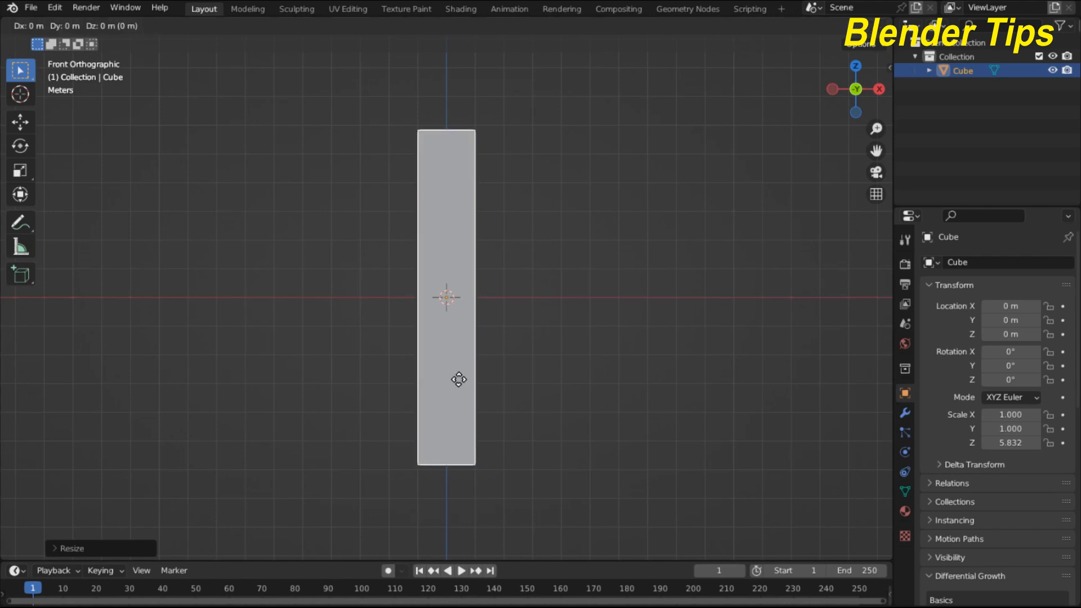
key("z")
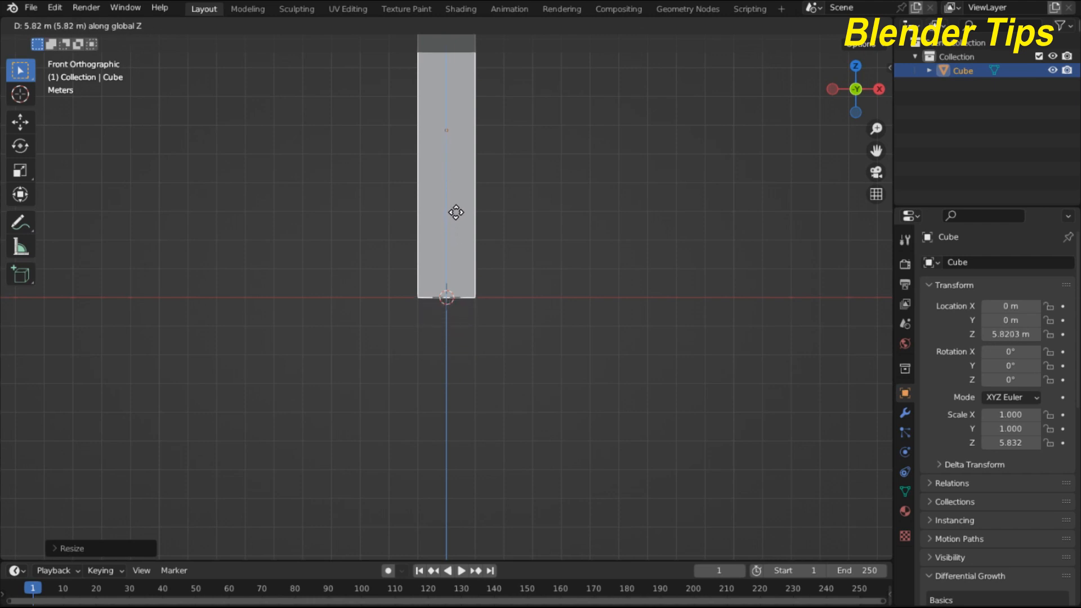
left_click(456, 213)
middle_click_drag(455, 215, 522, 338)
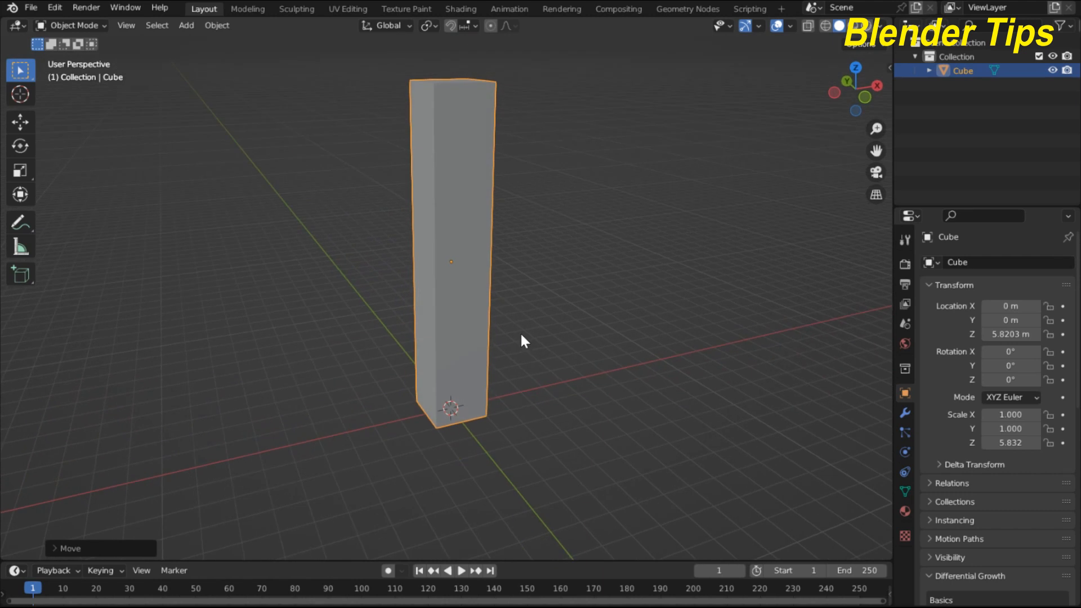
In Edit Mode, delete the column's top and bottom faces to leave an open tube.
key("Tab")
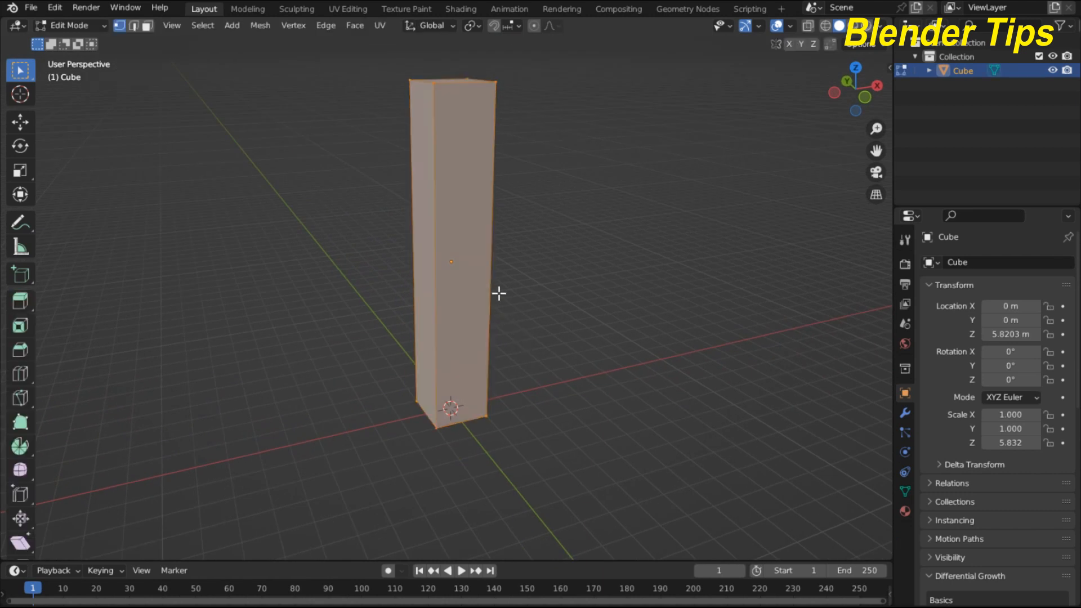
key("3")
middle_click_drag(497, 270, 490, 293)
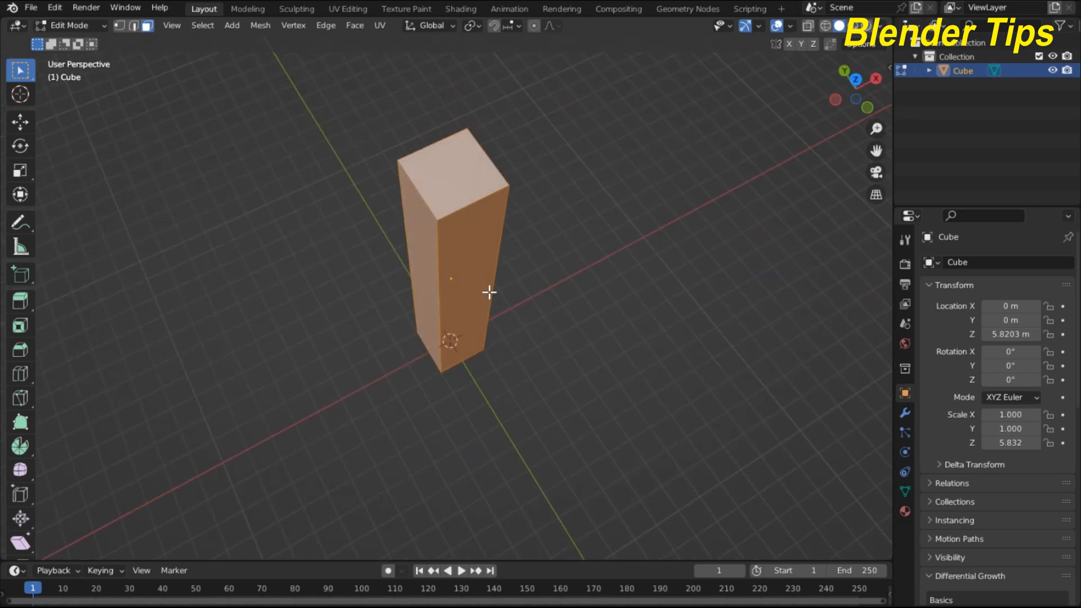
left_click(462, 186)
middle_click_drag(507, 491, 522, 307)
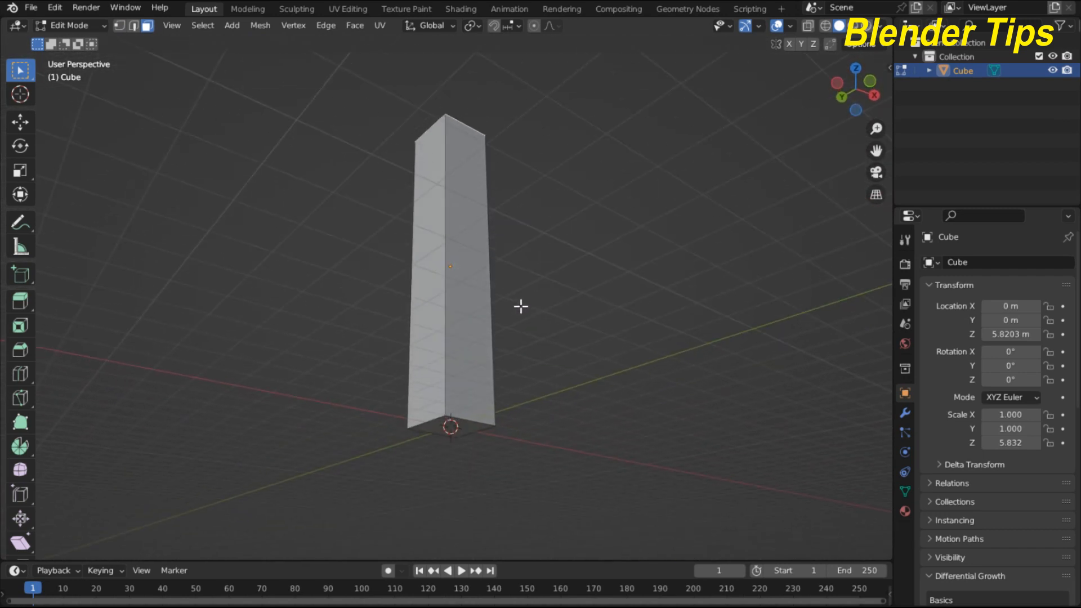
left_click(445, 427)
middle_click_drag(536, 299, 536, 379)
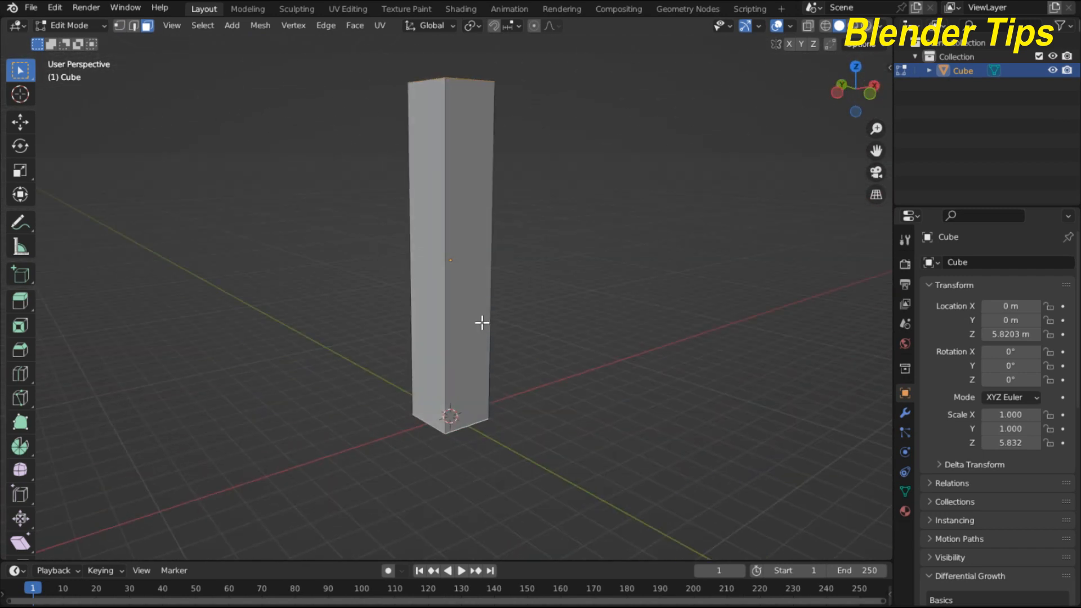
key("x")
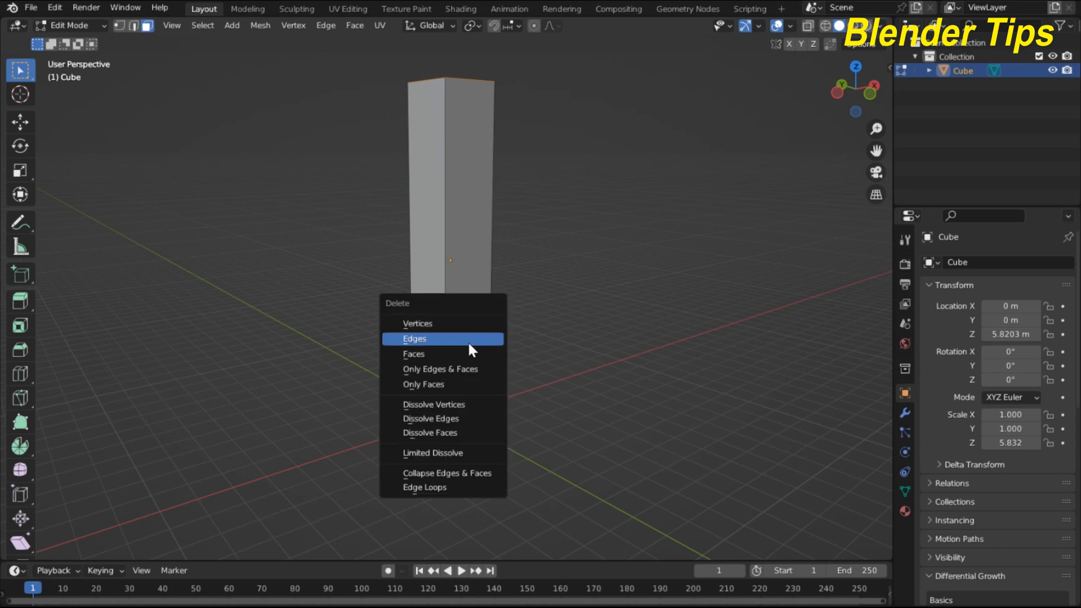
left_click(466, 353)
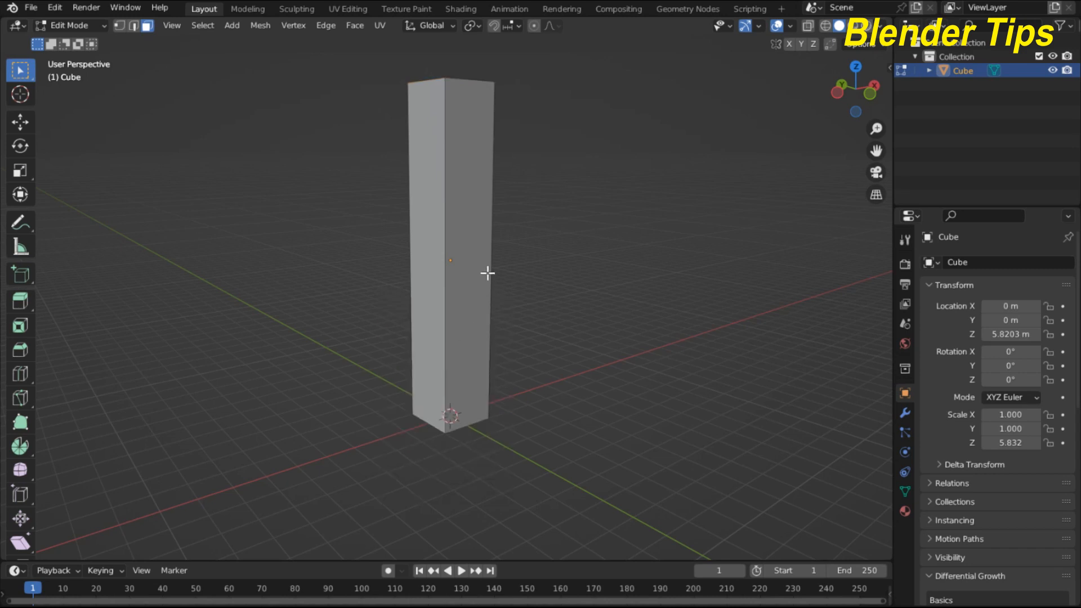
middle_click_drag(487, 273, 443, 317)
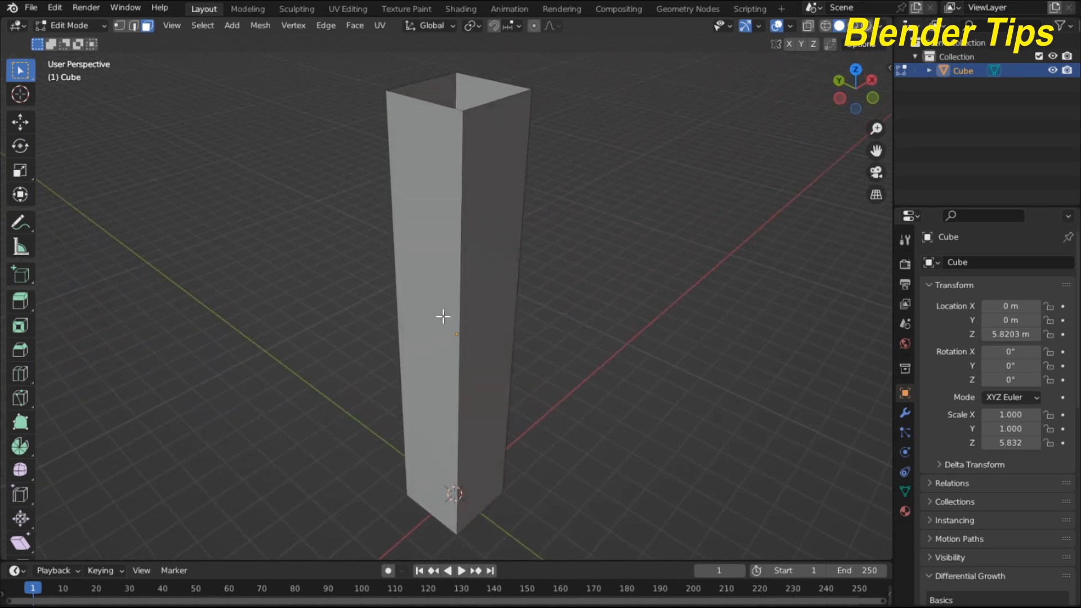
middle_click_drag(468, 275, 443, 263)
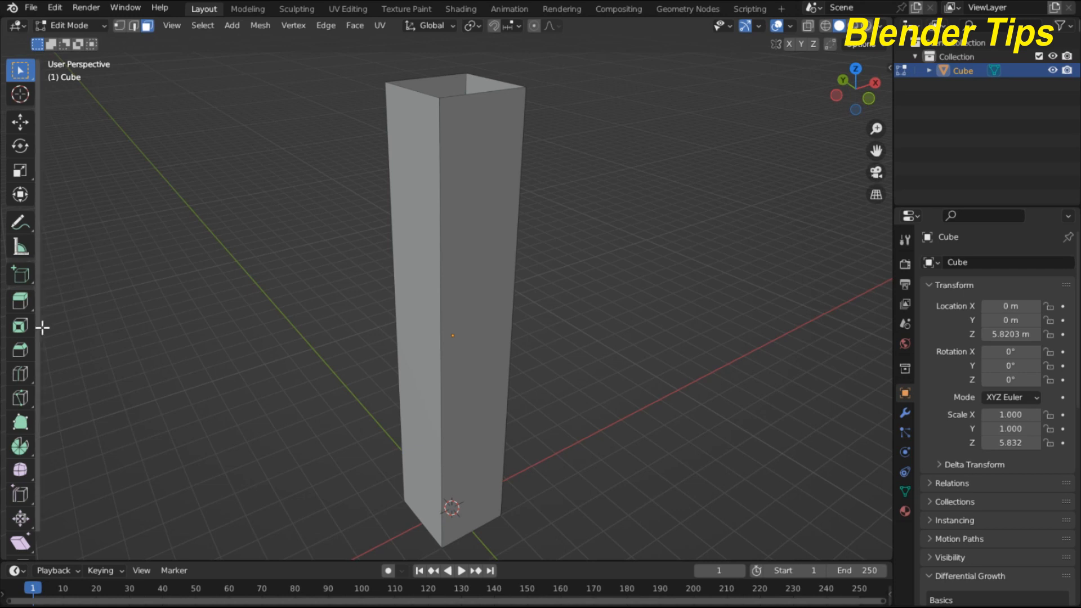
Add 38 horizontal loop cuts along the height of the tube.
left_click(17, 379)
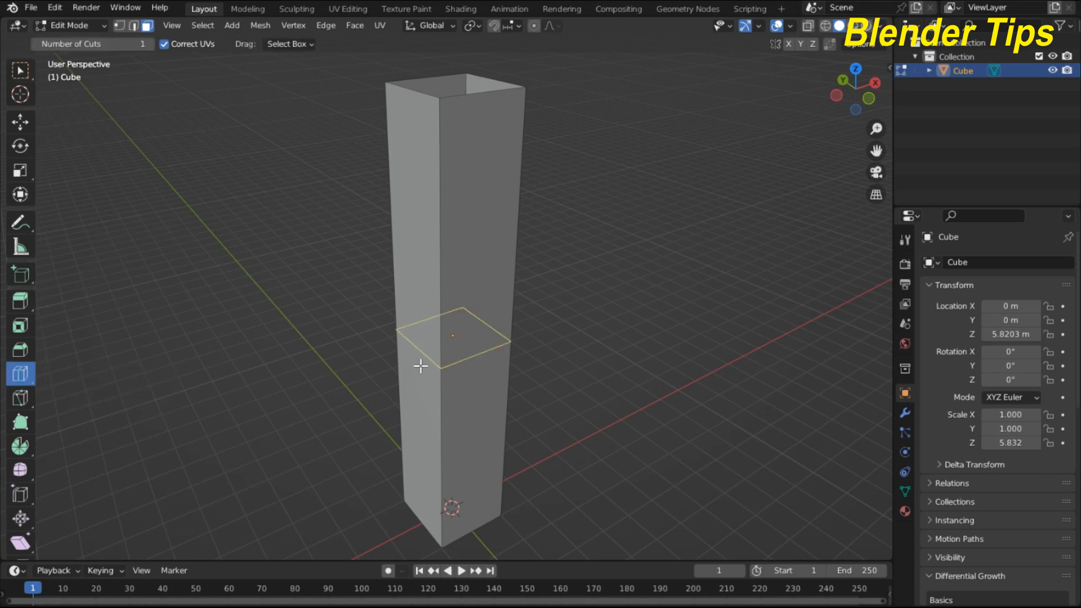
left_click(420, 366)
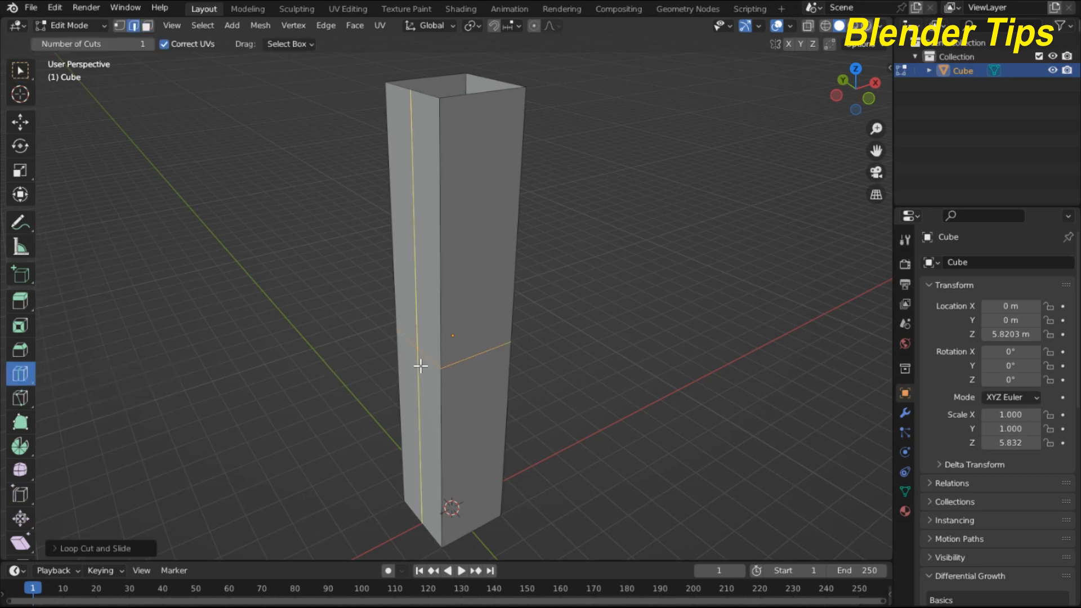
left_click(56, 548)
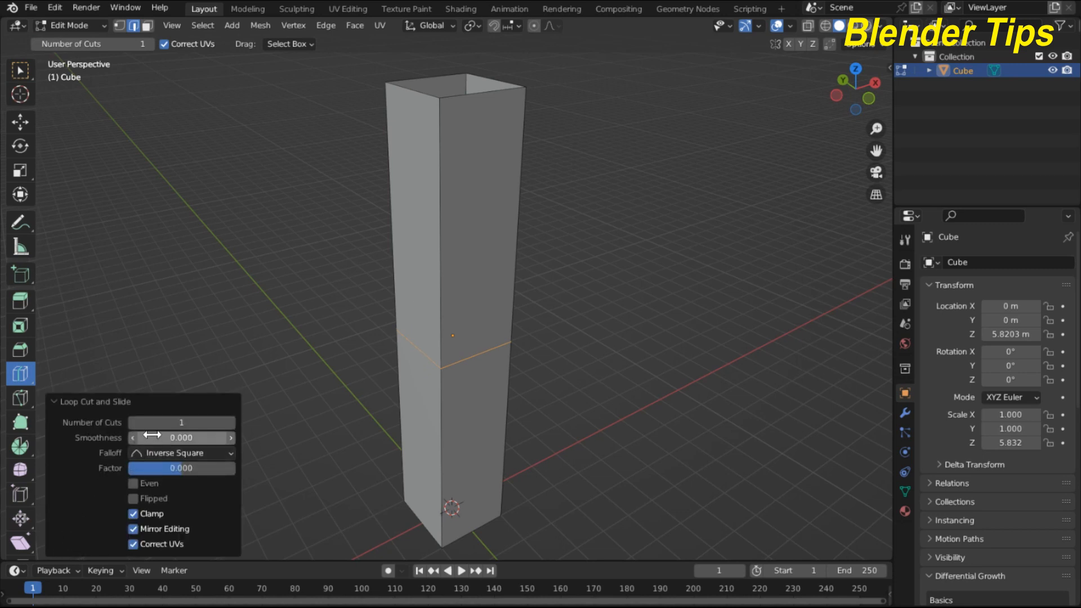
left_click_drag(181, 422, 259, 423)
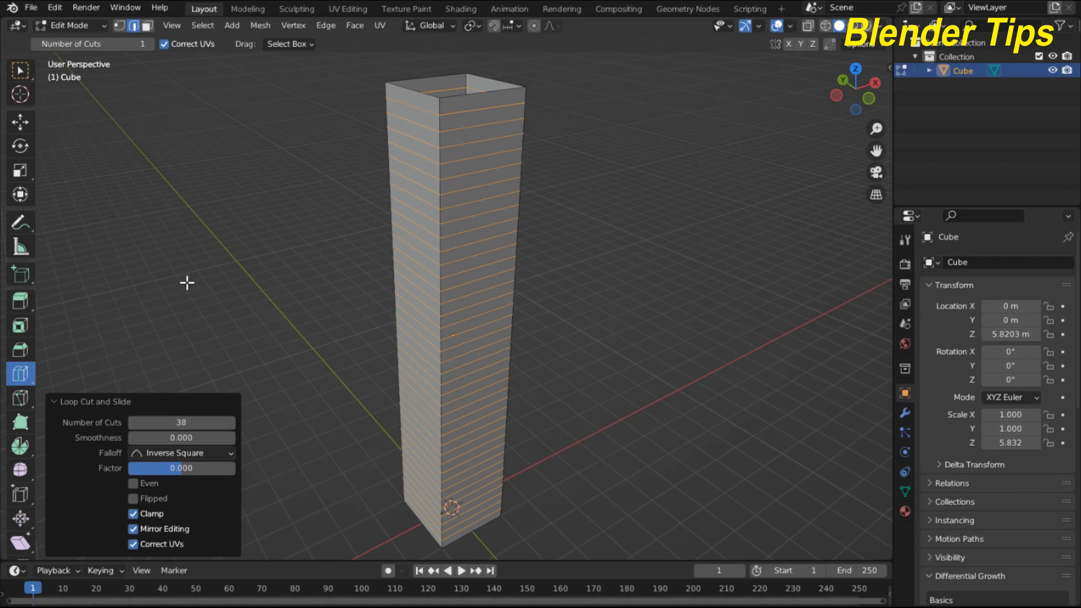
left_click(21, 76)
middle_click_drag(193, 234, 318, 233)
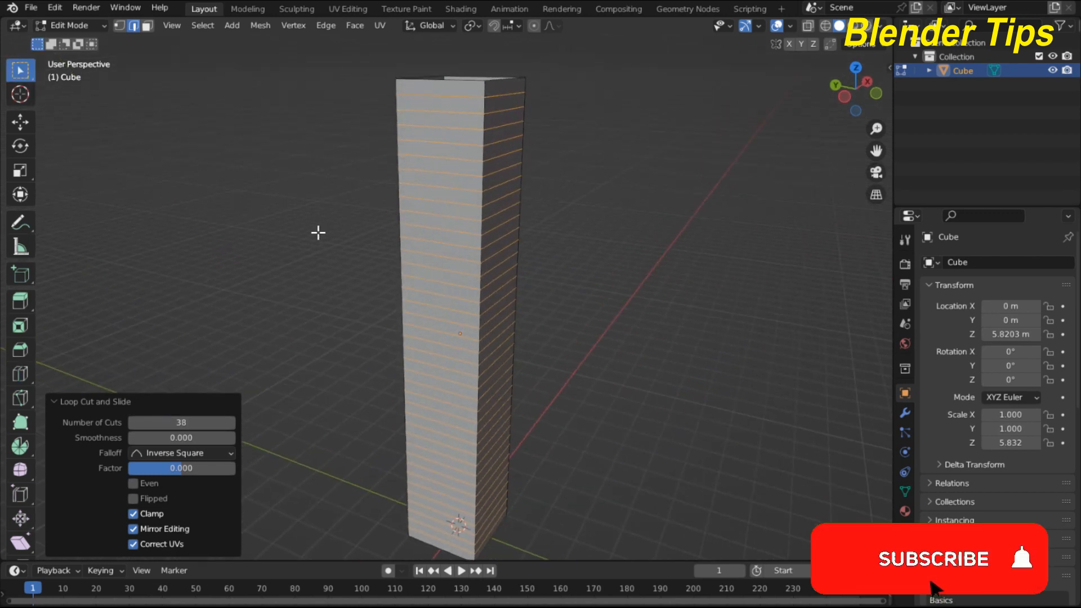
Subdivide the entire tube mesh with one cut and a smoothness of 1.000.
key("Tab")
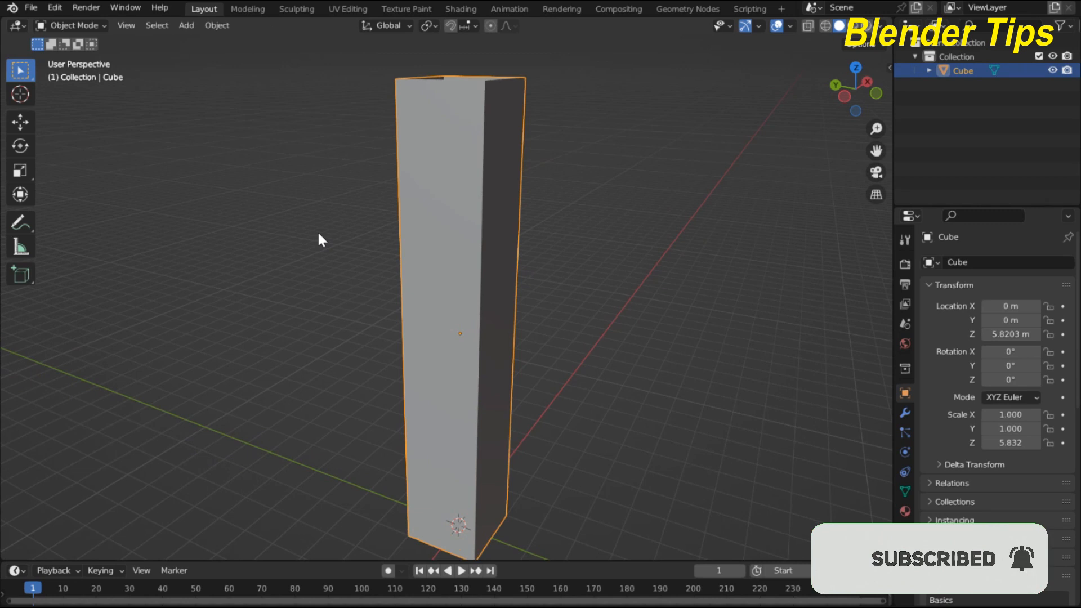
key("Tab")
key("a")
scroll(319, 233, "down", 3)
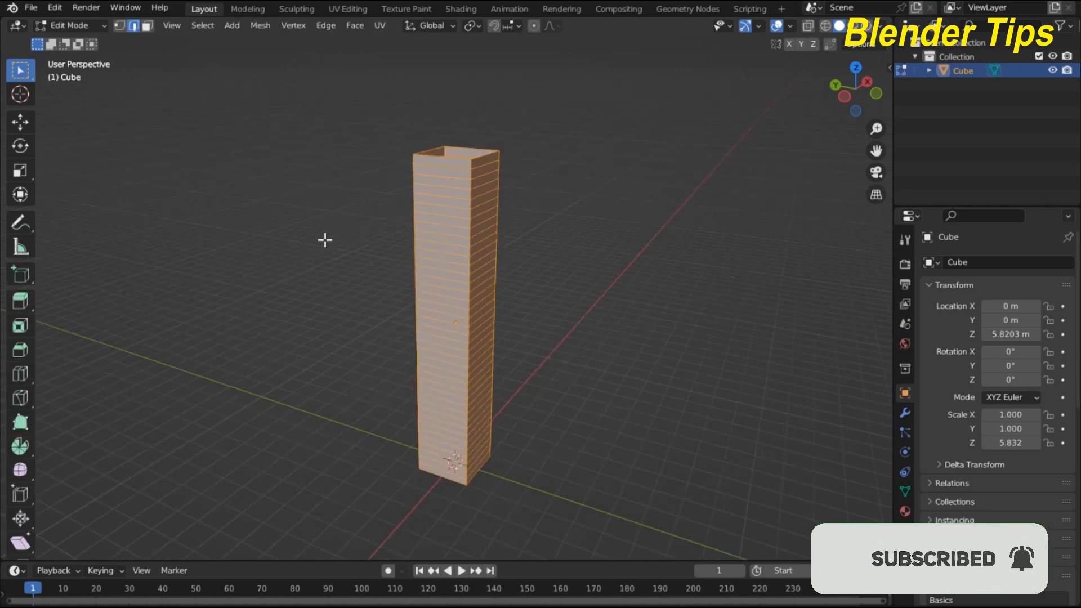
right_click(340, 242)
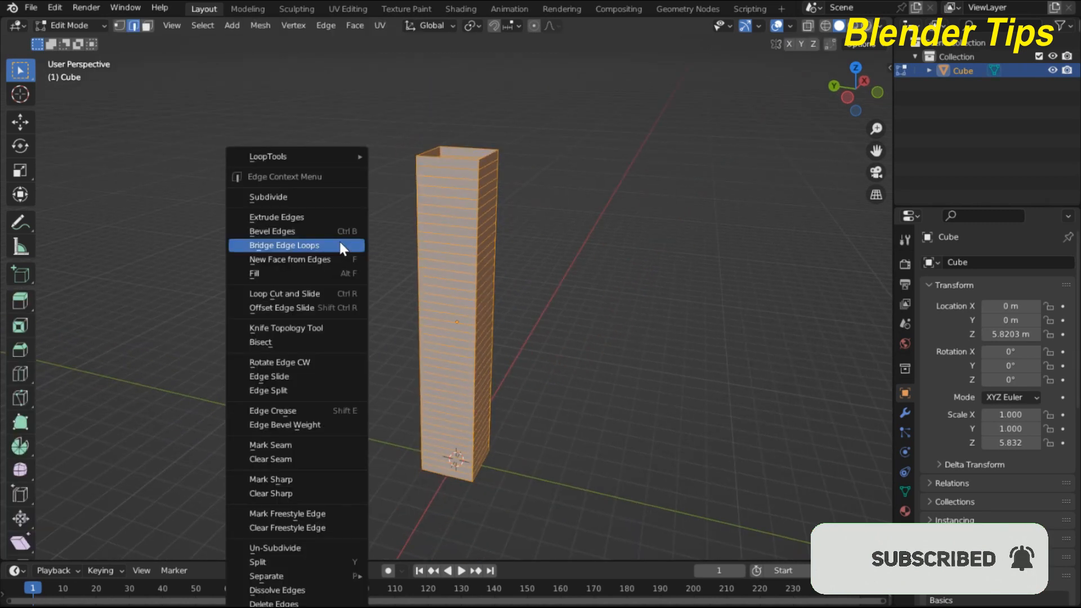
left_click(303, 195)
middle_click_drag(342, 236, 407, 261)
scroll(396, 260, "up", 3)
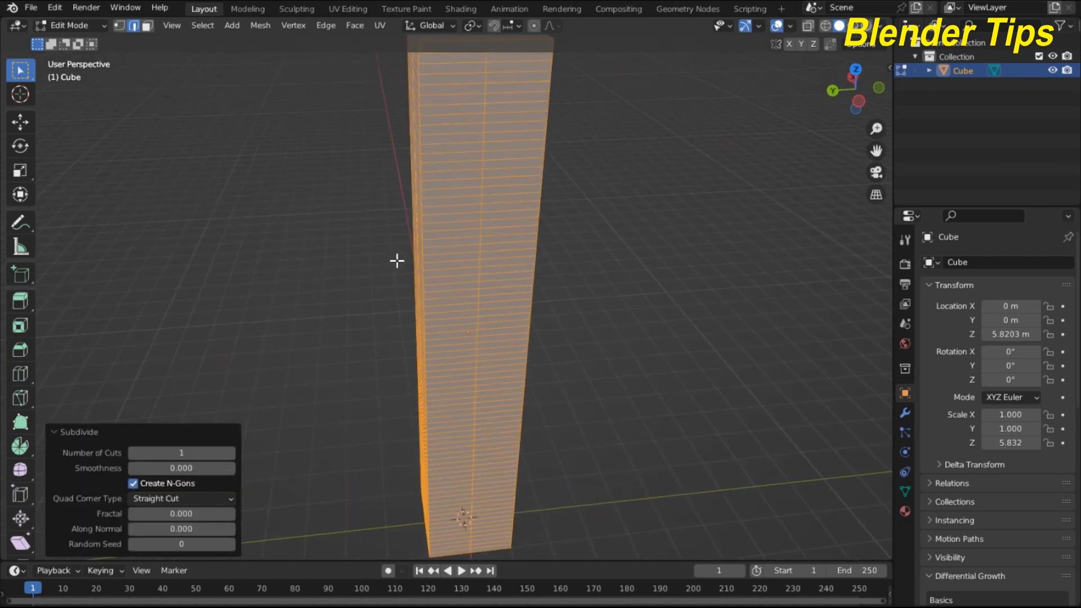
scroll(287, 255, "down", 5)
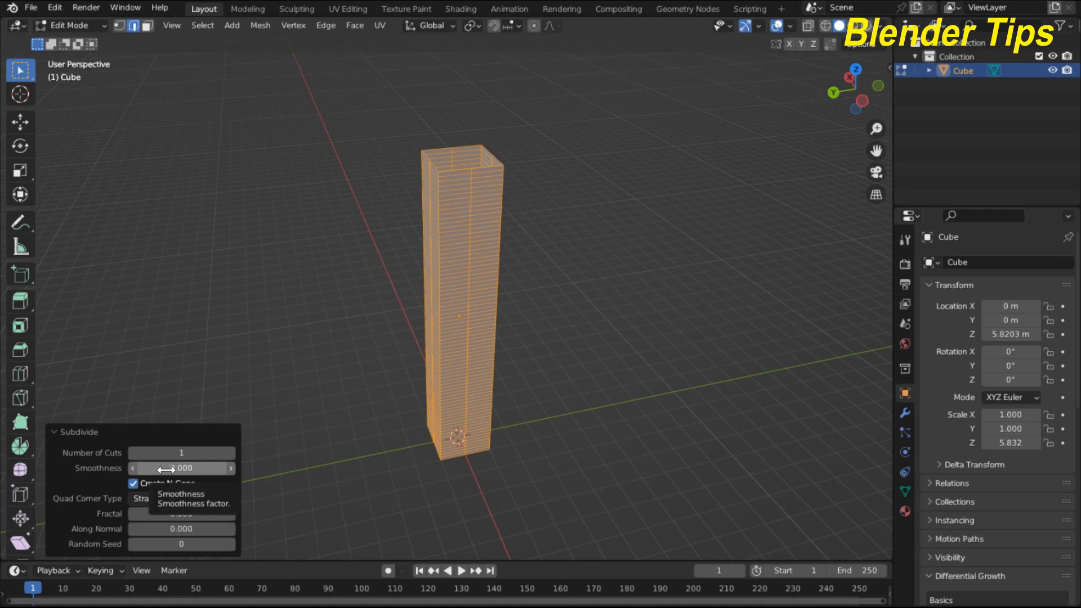
left_click_drag(166, 469, 242, 469)
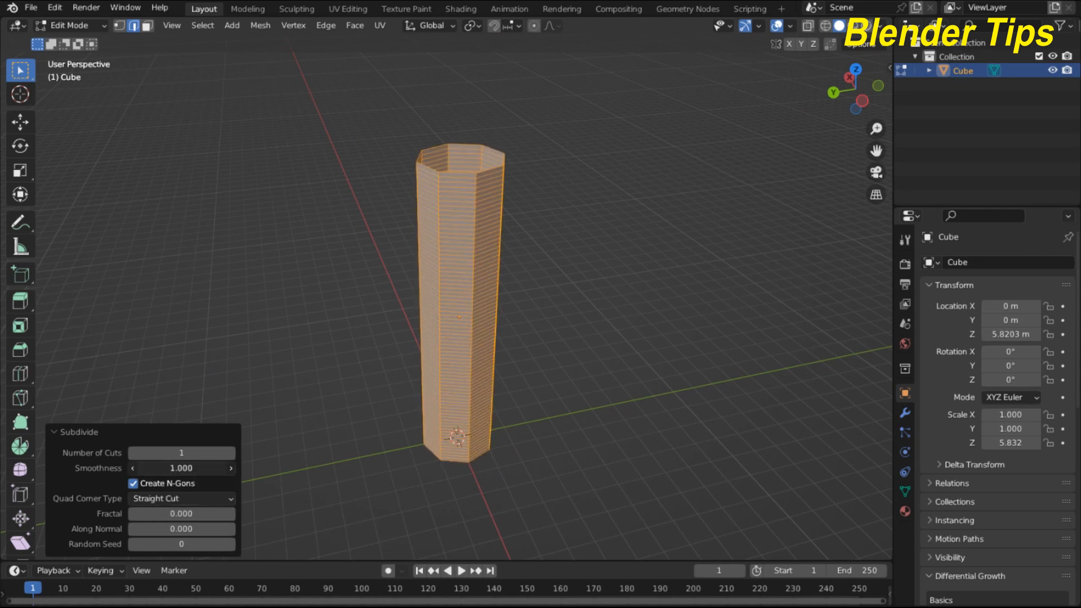
Deselect the mesh and return to Object Mode to check the shape of the eight-sided tube.
left_click(262, 239)
middle_click_drag(535, 309, 411, 300)
scroll(411, 300, "up", 3)
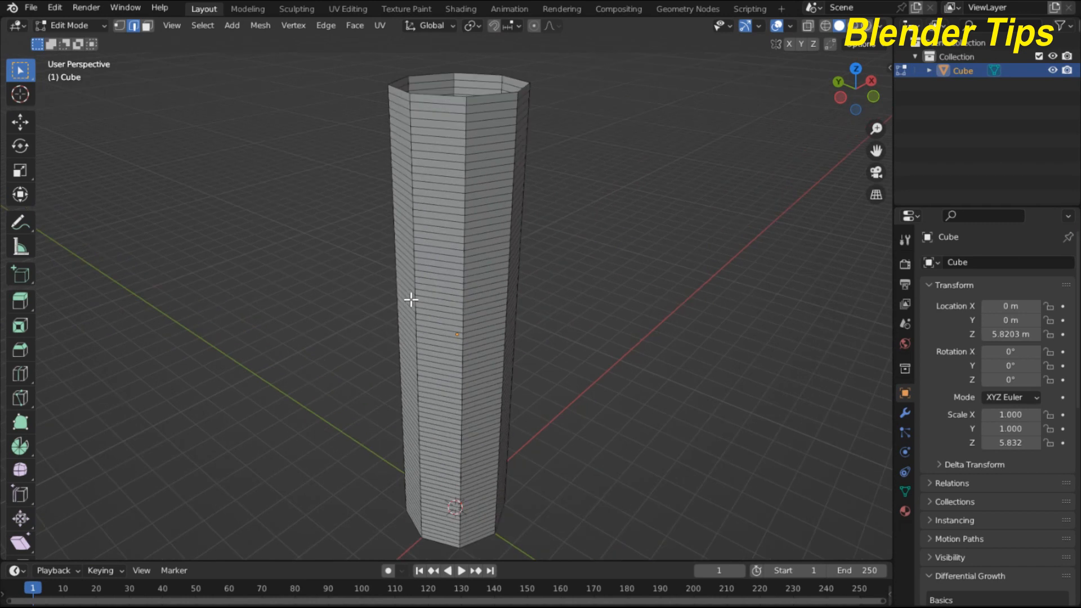
key("Tab")
scroll(428, 304, "down", 4)
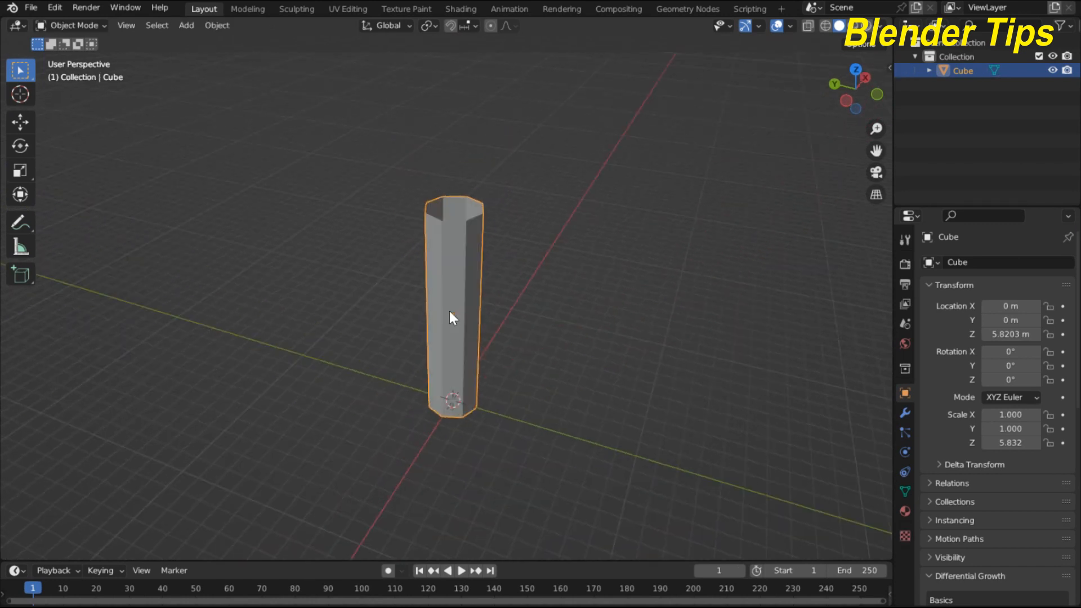
middle_click_drag(450, 310, 430, 258)
scroll(478, 303, "up", 4)
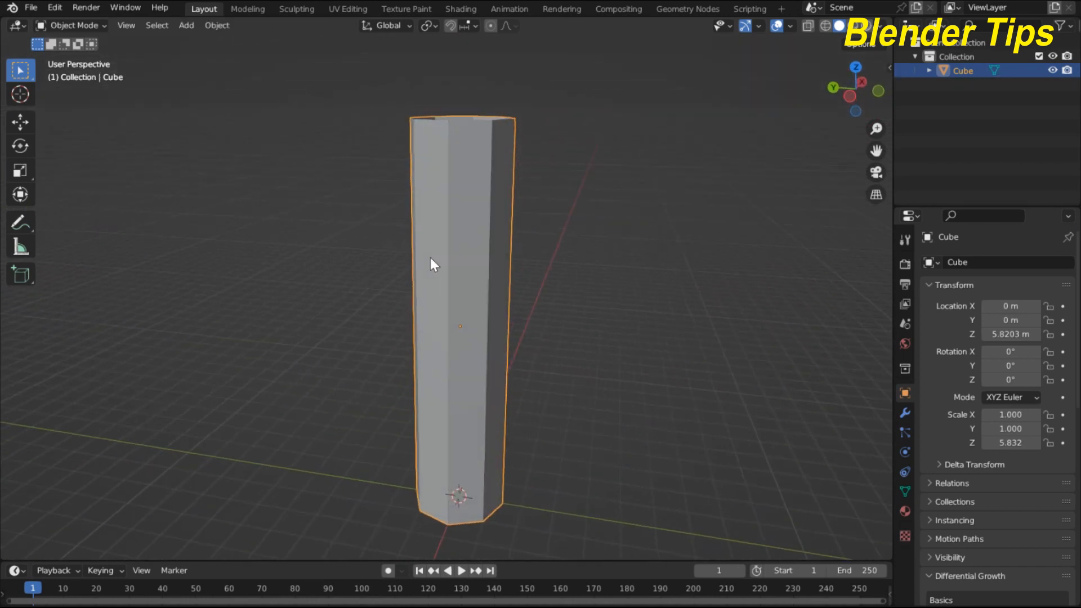
middle_click_drag(456, 355, 498, 321)
scroll(467, 304, "down", 3)
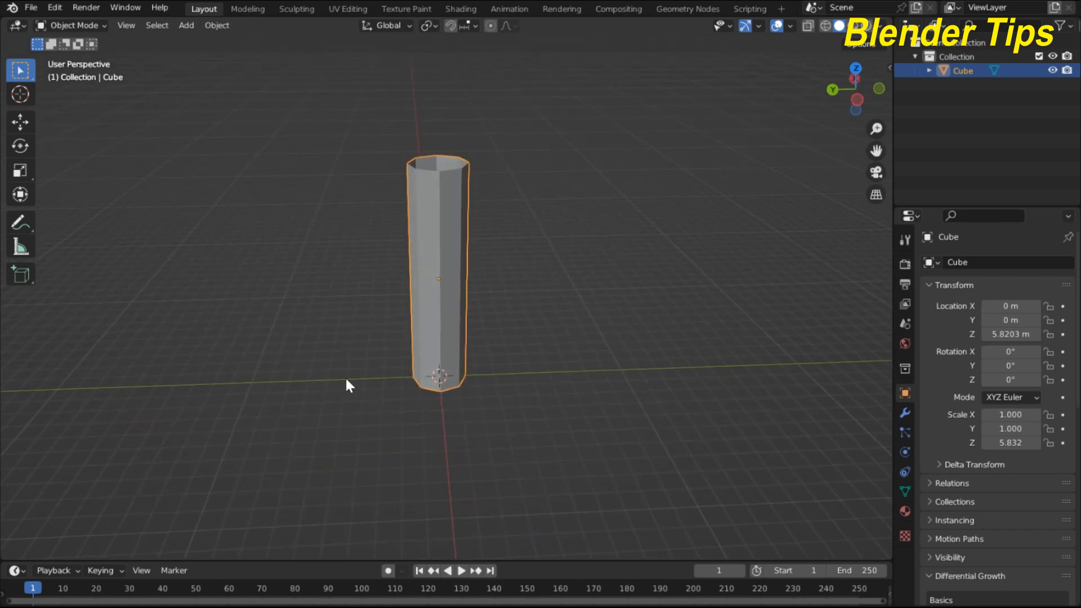
Add a Bezier circle at the base of the tube and scale it up into a wide circle around it.
key("shift+a")
mouse_move(351, 349)
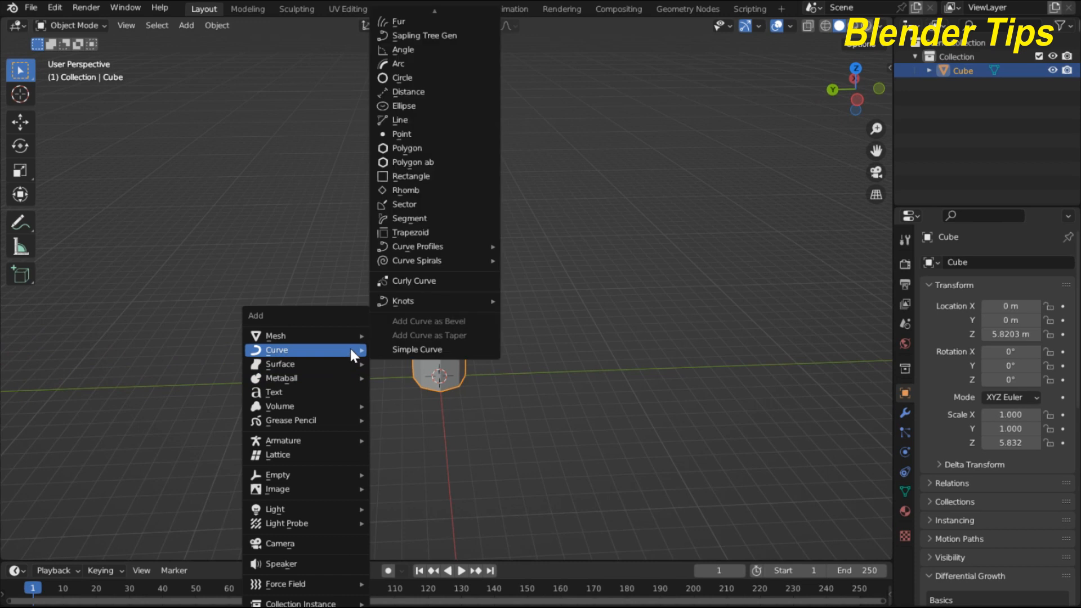
scroll(468, 63, "up", 3)
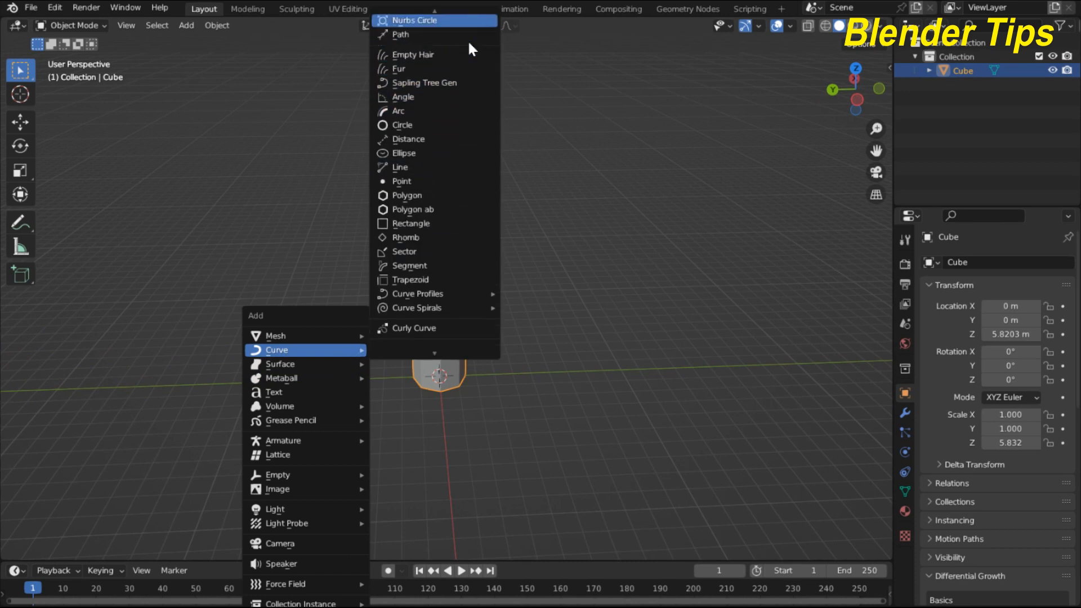
scroll(454, 41, "up", 3)
left_click(429, 22)
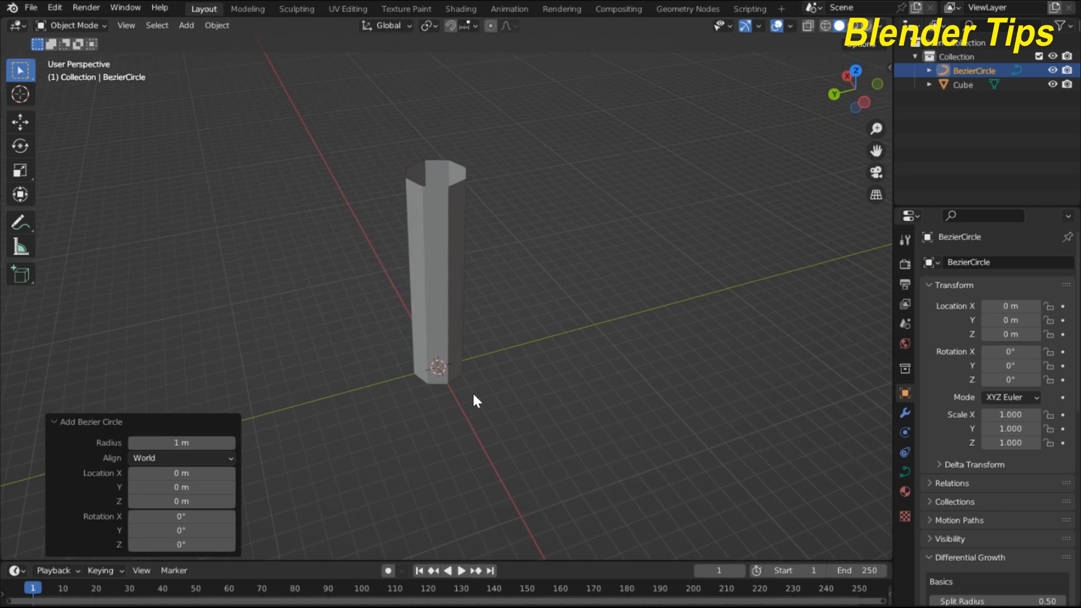
key("s")
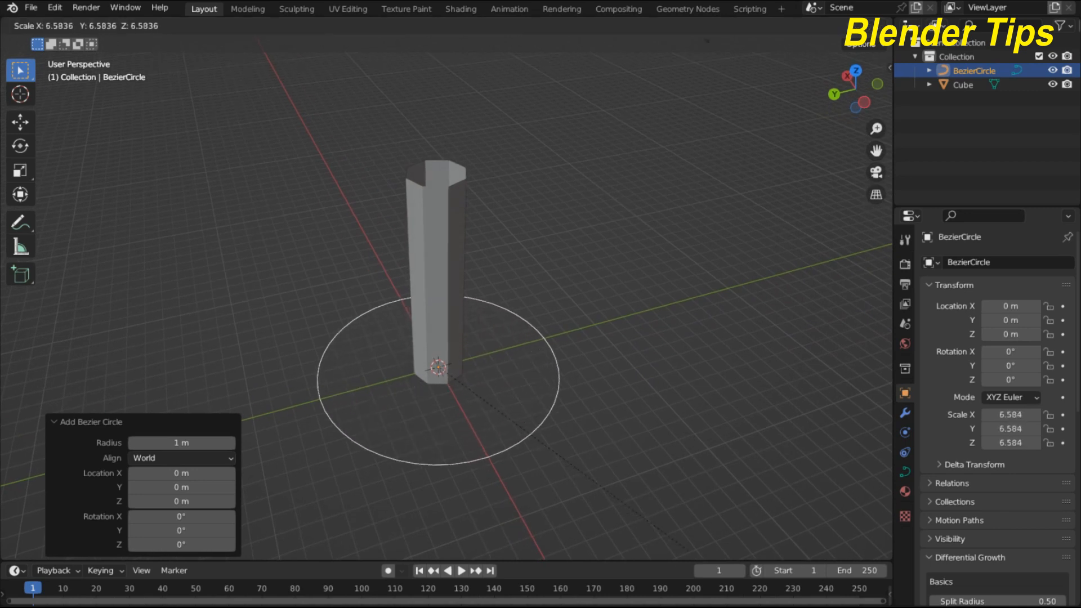
left_click(763, 110)
Add a Simple Deform modifier to the tube, using Twist mode around the Z axis.
middle_click_drag(488, 302, 551, 232)
left_click(448, 203)
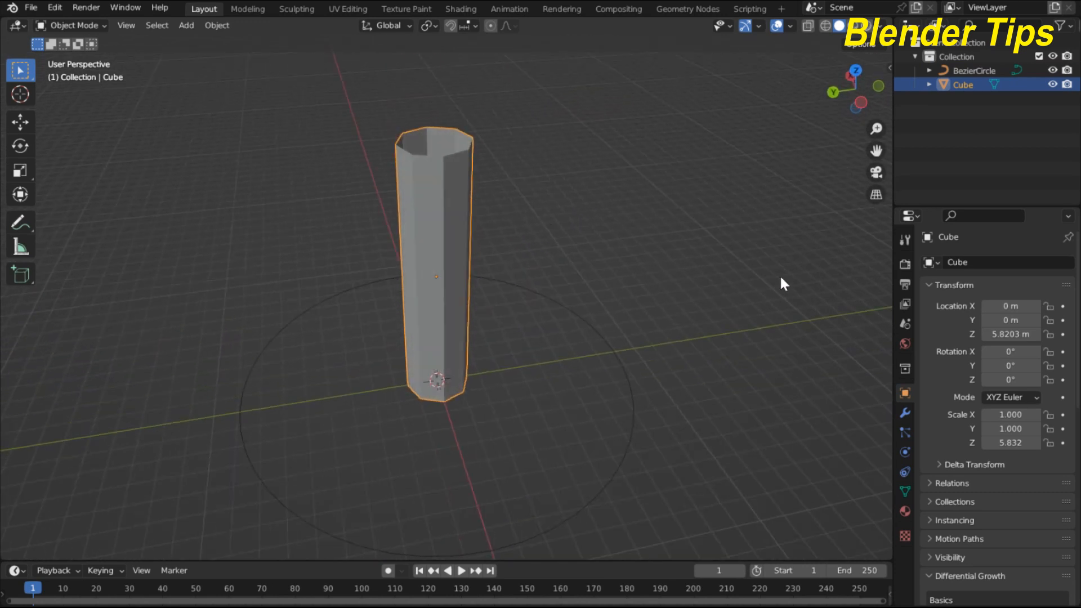
left_click(904, 413)
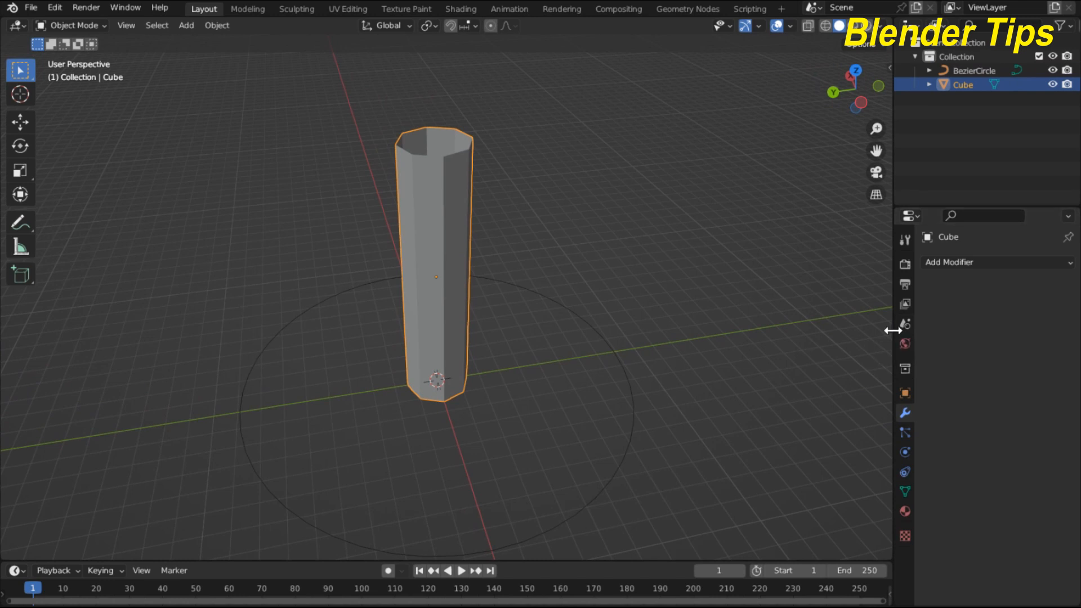
left_click_drag(894, 330, 809, 330)
left_click(856, 264)
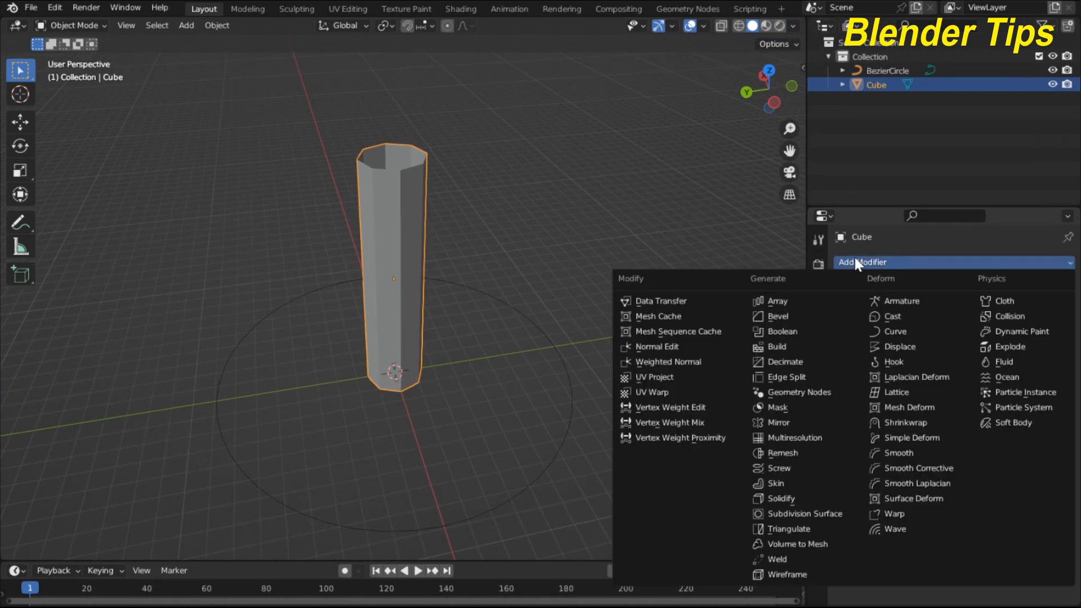
left_click(918, 438)
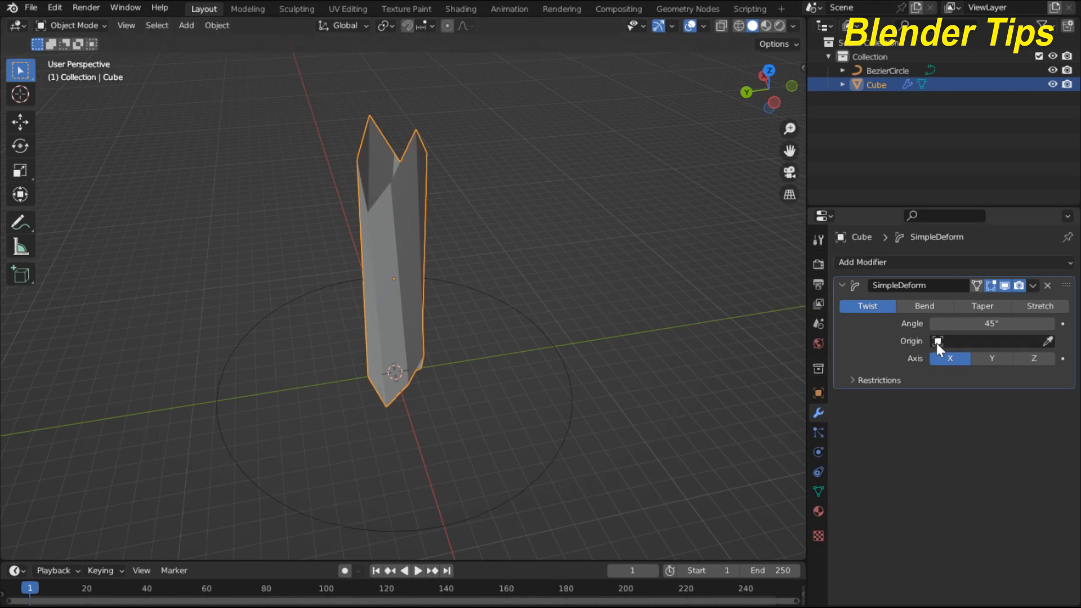
left_click(1033, 358)
middle_click_drag(620, 268, 535, 257)
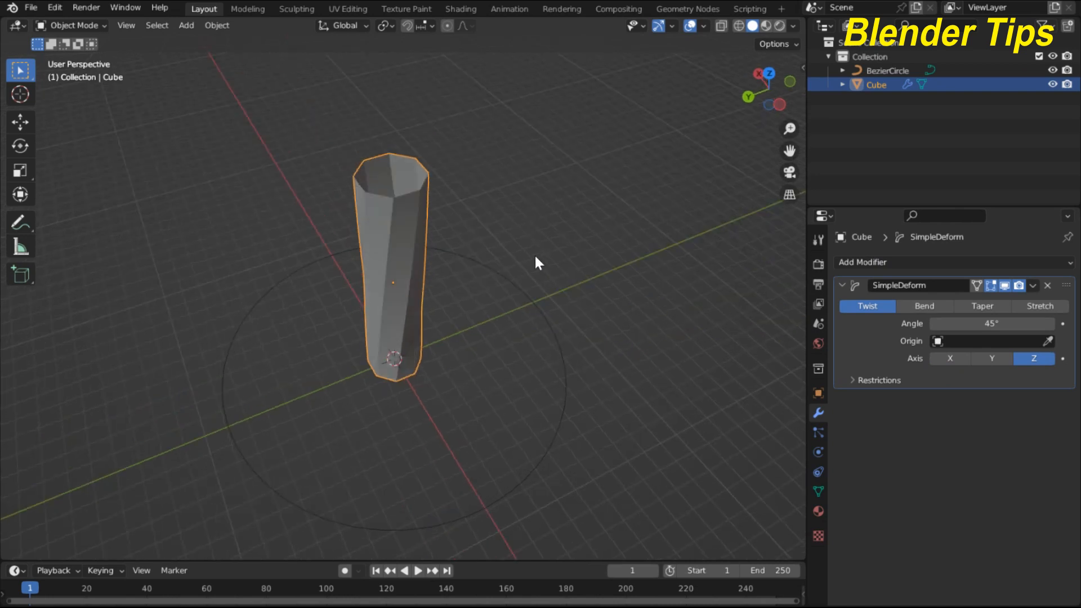
Set the twist angle of the tube's Simple Deform modifier to 360° and inspect the spiral from several sides.
left_click(976, 325)
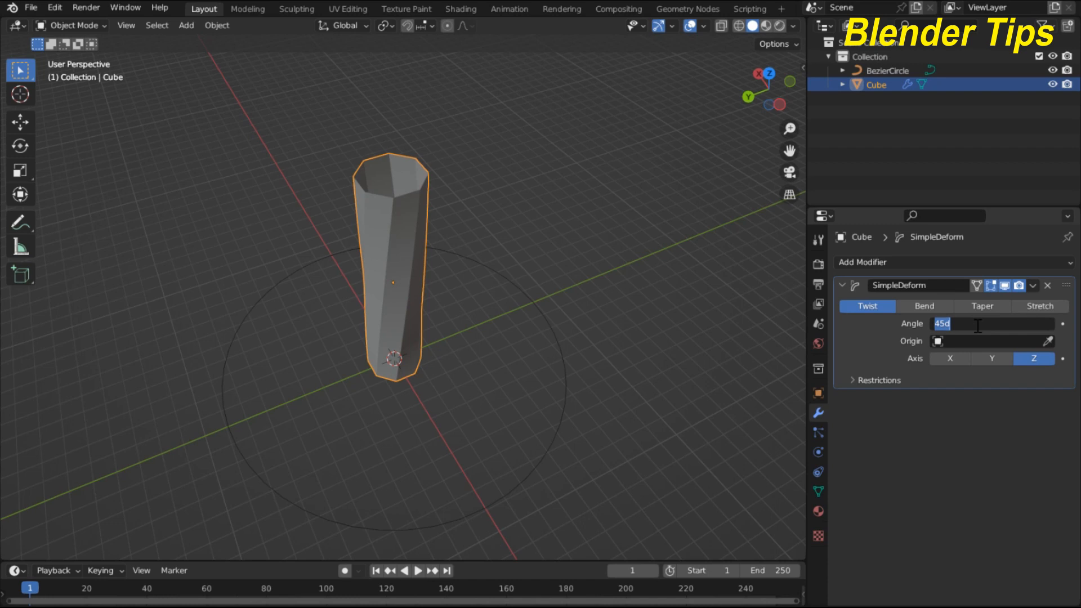
type("360")
key("Return")
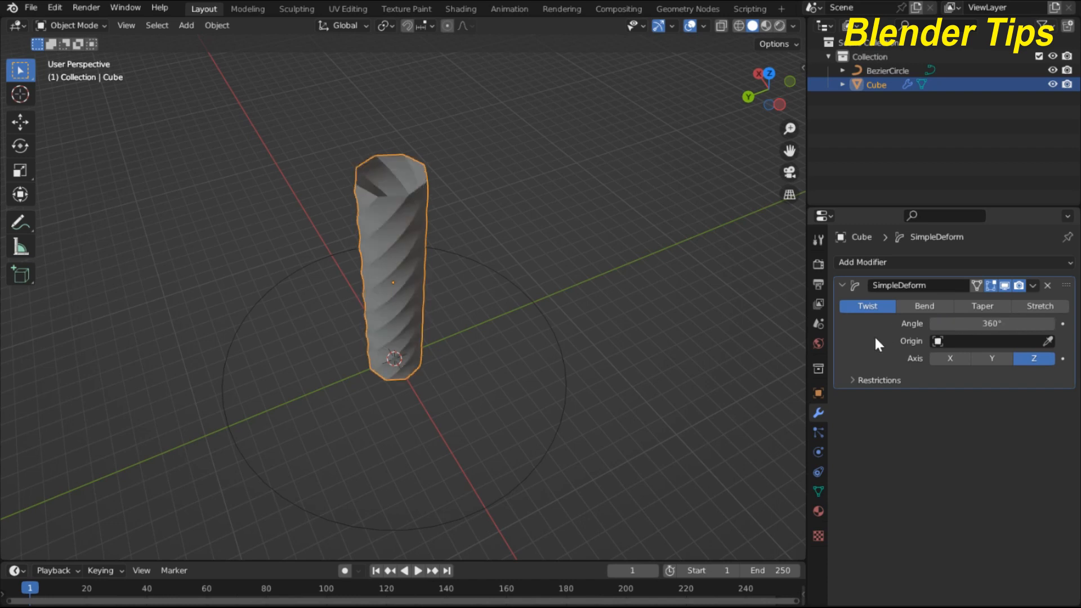
middle_click_drag(495, 293, 623, 278)
scroll(465, 249, "up", 5)
middle_click_drag(465, 249, 262, 206)
scroll(305, 180, "down", 5)
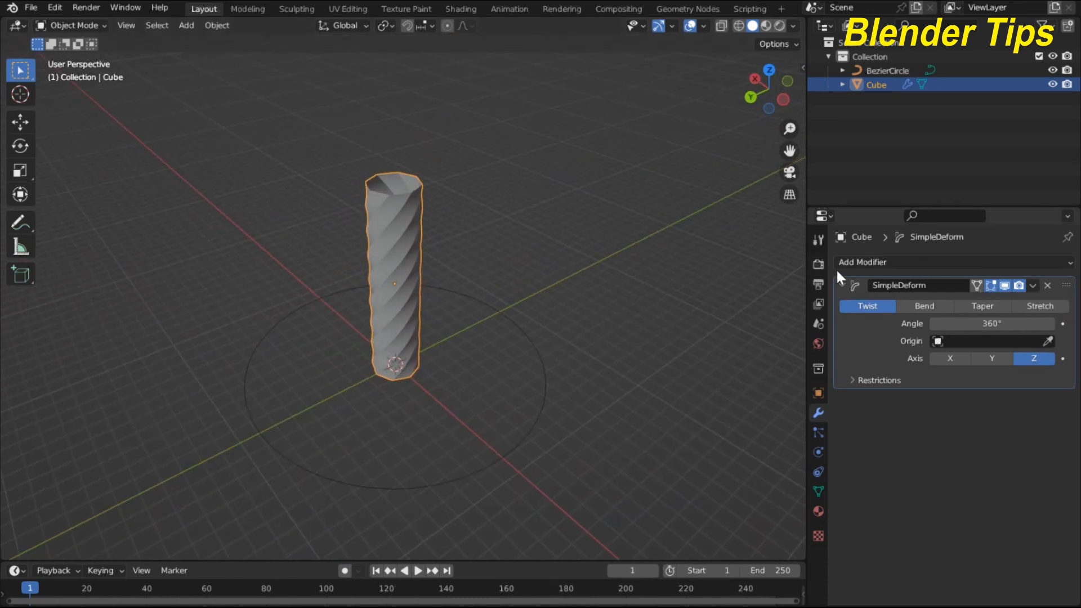
Add a Curve modifier to the twisted tube with BezierCircle as its curve object.
left_click(857, 265)
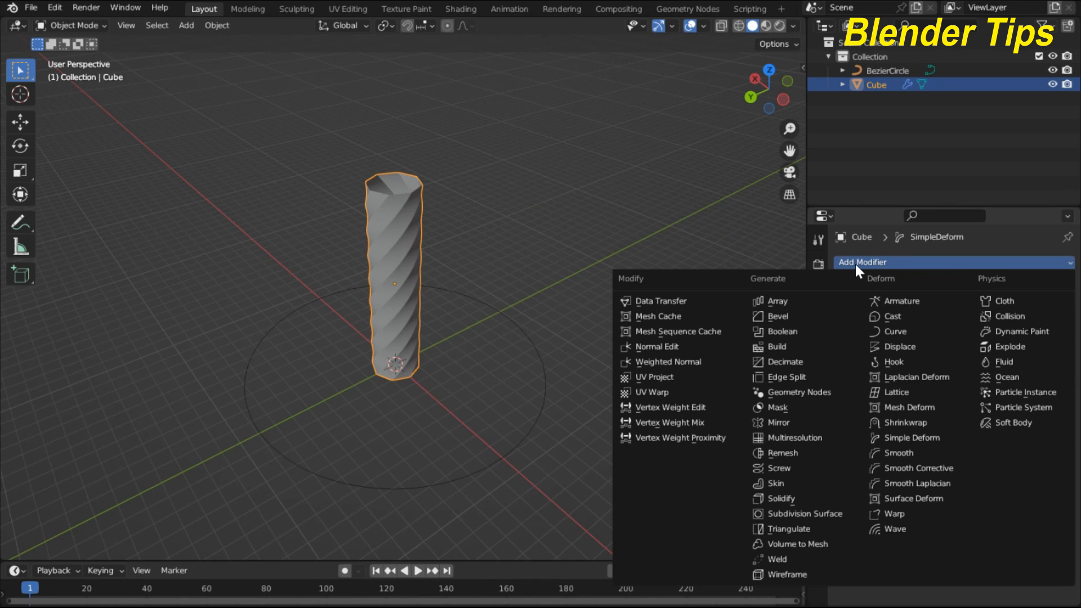
left_click(891, 332)
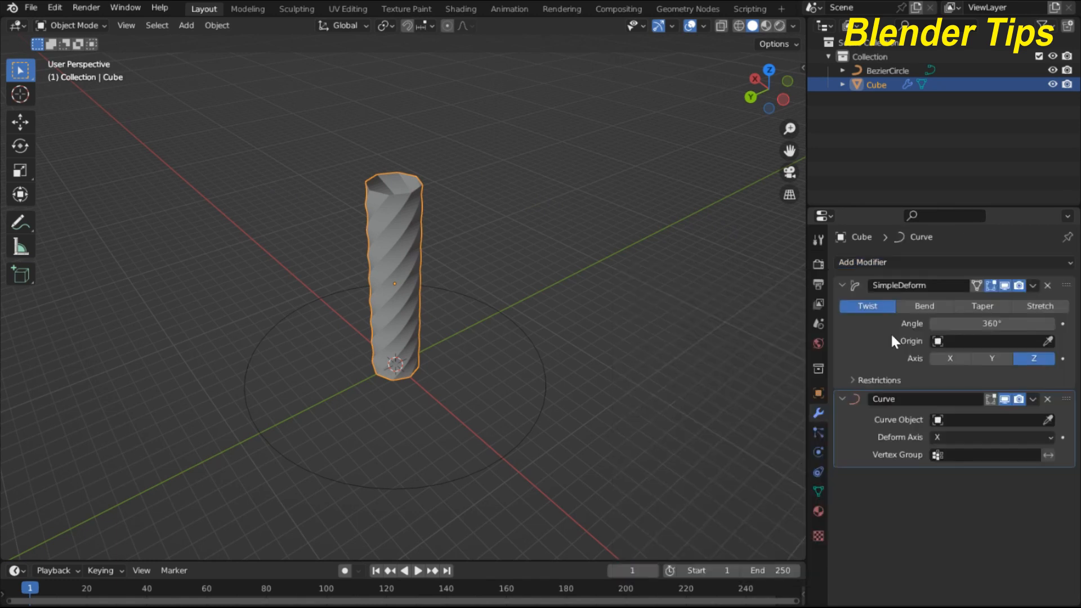
left_click(963, 420)
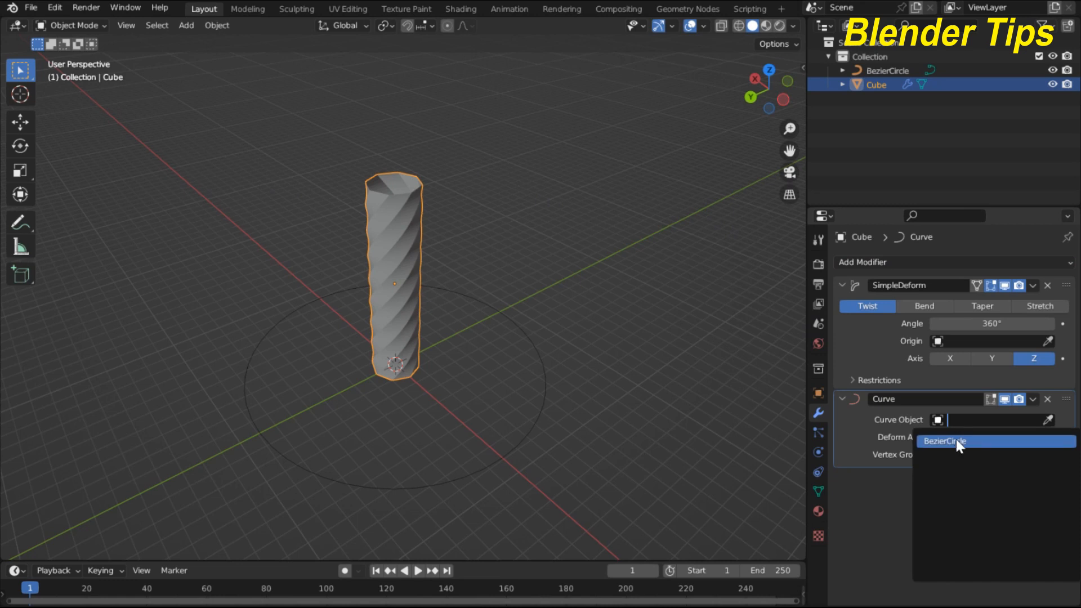
left_click(959, 443)
middle_click_drag(670, 352, 629, 318)
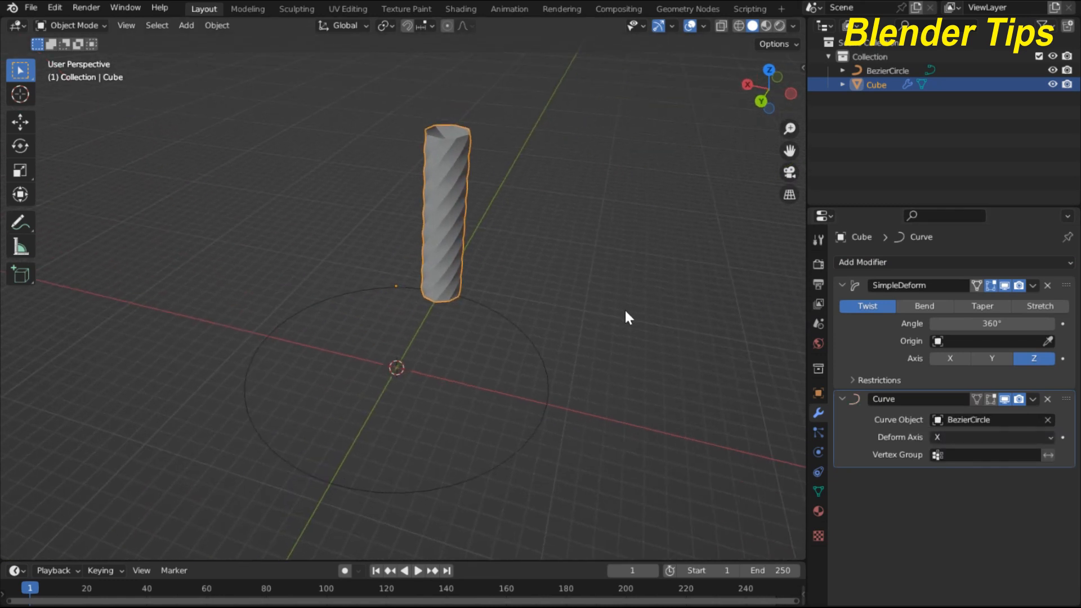
Set the Curve modifier's deform axis to Z so the tube bends along the circle.
left_click(950, 437)
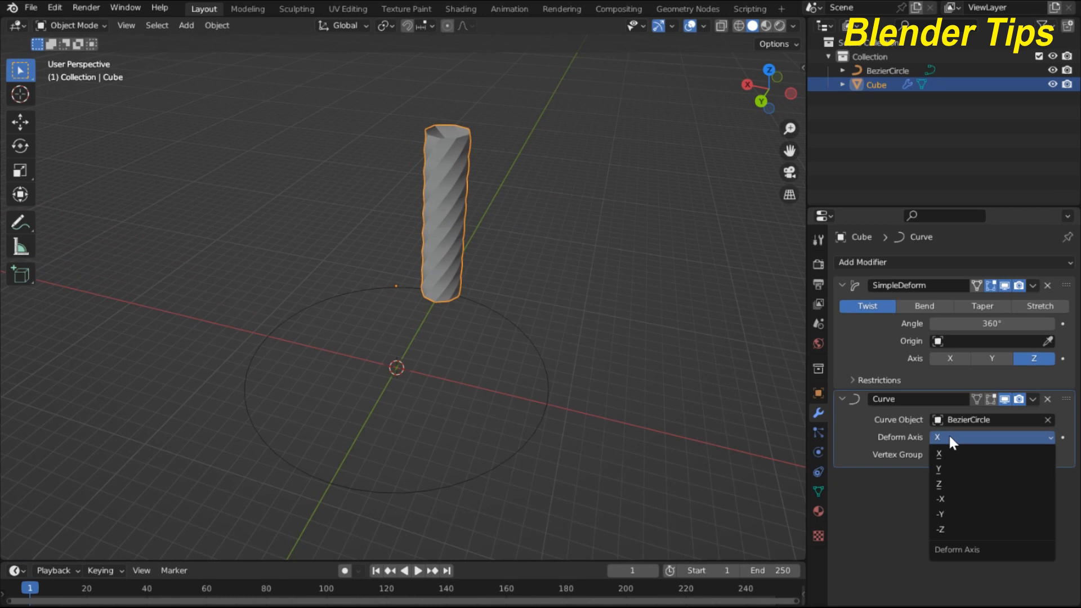
left_click(950, 484)
middle_click_drag(364, 373, 457, 373)
scroll(457, 373, "up", 1)
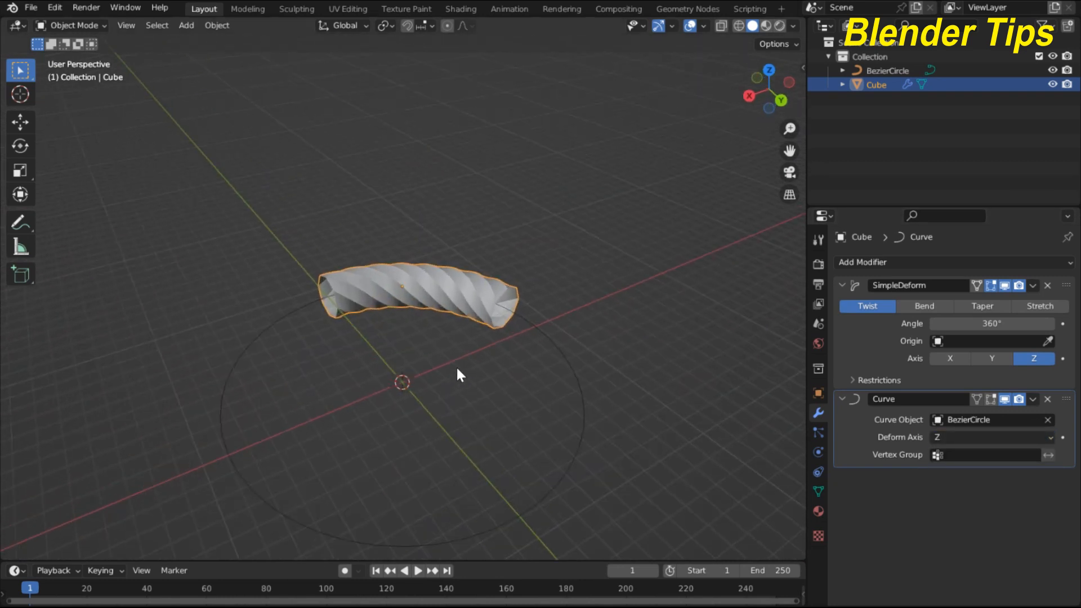
scroll(457, 374, "up", 2)
scroll(457, 369, "down", 2)
middle_click_drag(457, 368, 429, 307, "shift")
scroll(426, 281, "up", 1)
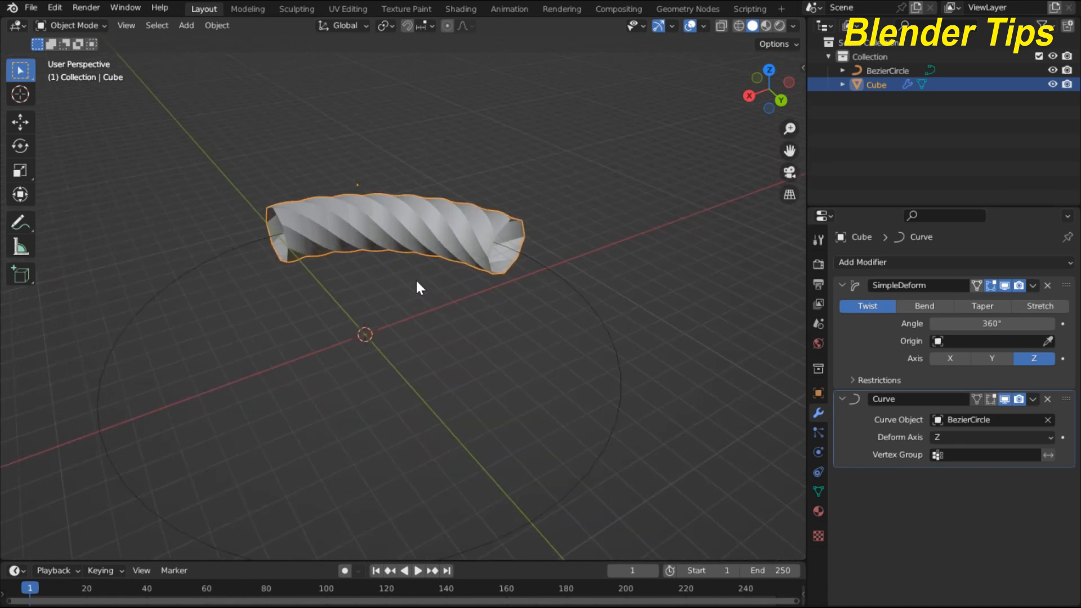
Stretch the tube to a Z scale of 27.952 so its two ends meet in a closed ring.
left_click(816, 384)
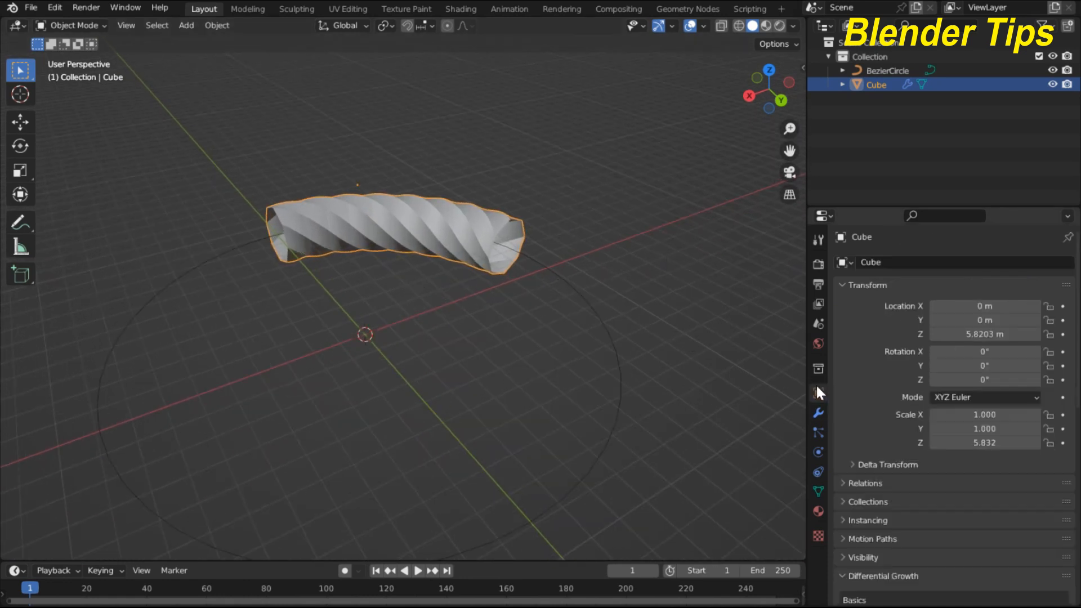
left_click_drag(970, 445, 1013, 445)
left_click_drag(984, 443, 916, 445)
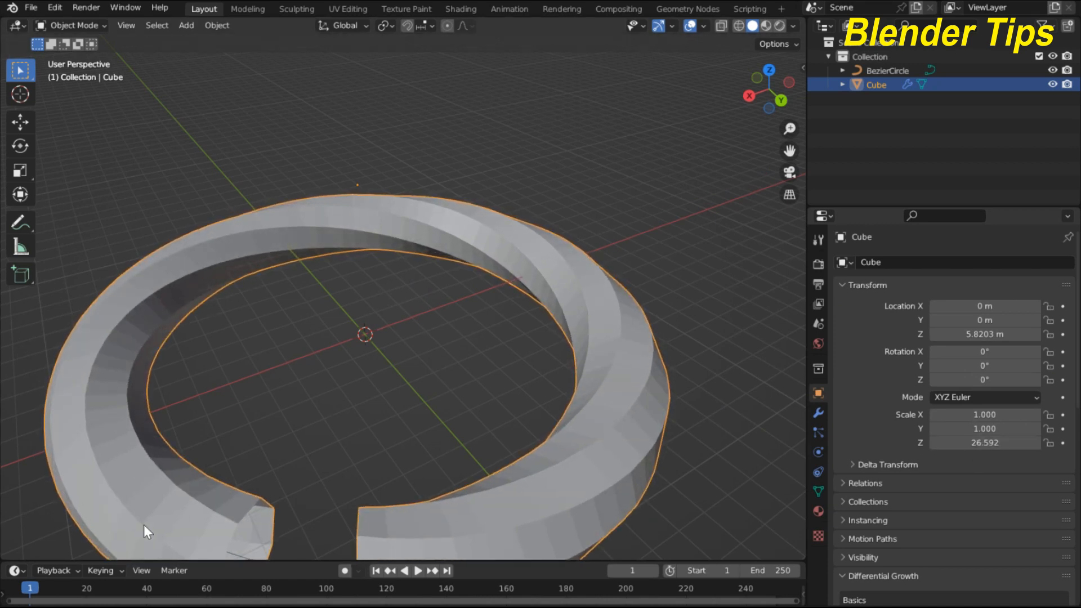
middle_click_drag(145, 529, 274, 322)
scroll(275, 323, "up", 5)
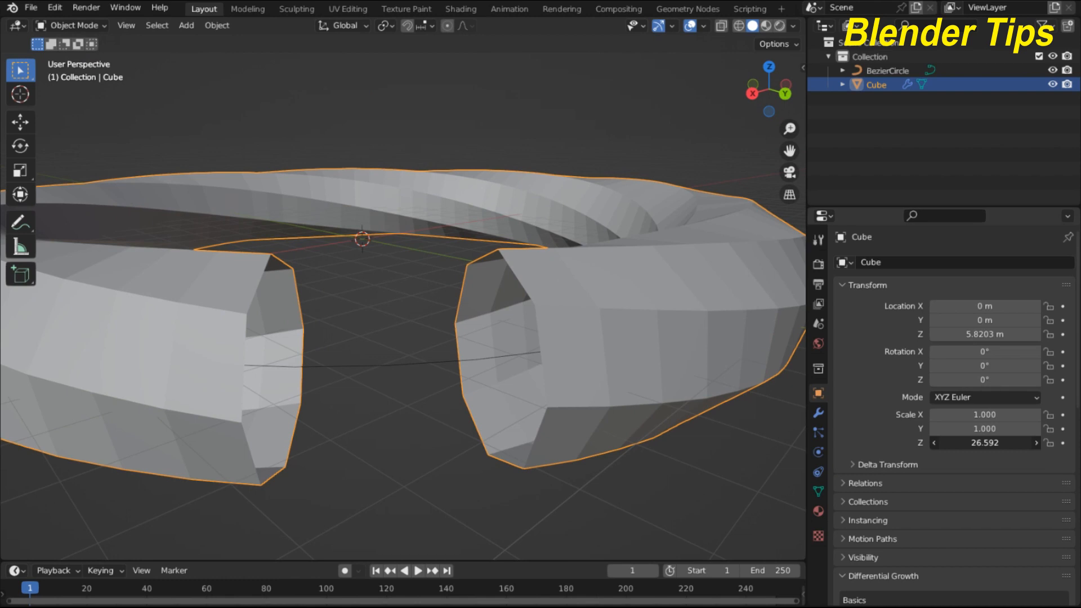
left_click_drag(985, 443, 1063, 442)
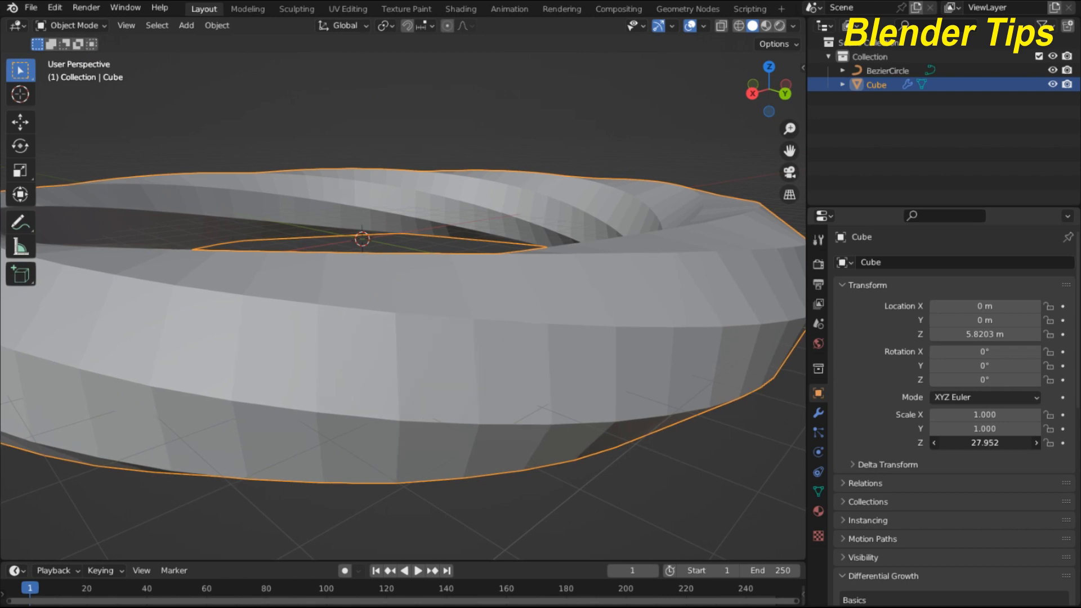
scroll(471, 269, "down", 3)
middle_click_drag(314, 249, 488, 338)
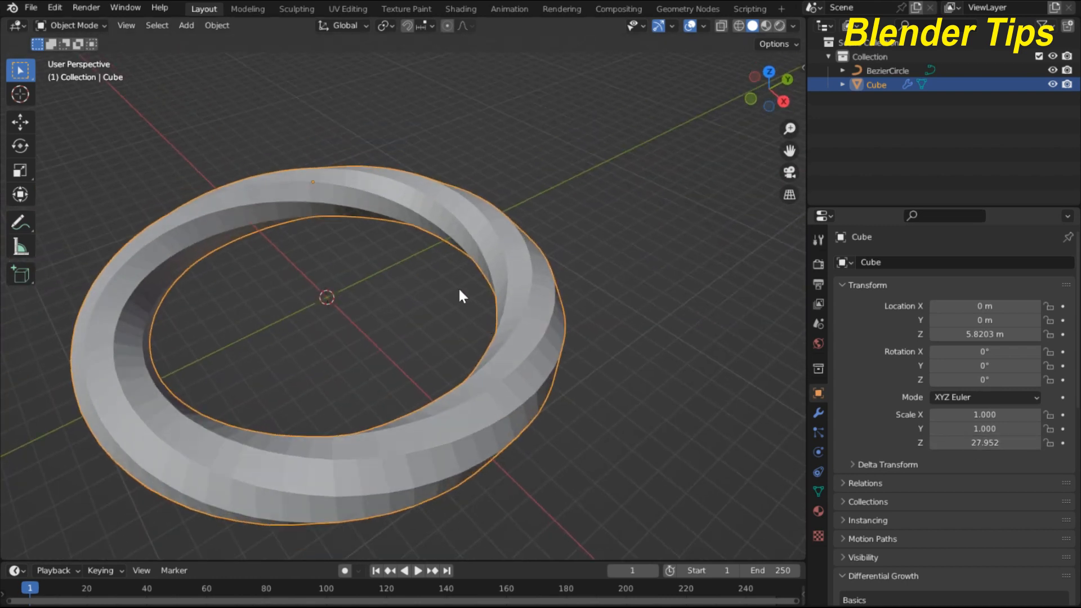
scroll(459, 297, "down", 3)
middle_click_drag(459, 297, 362, 290)
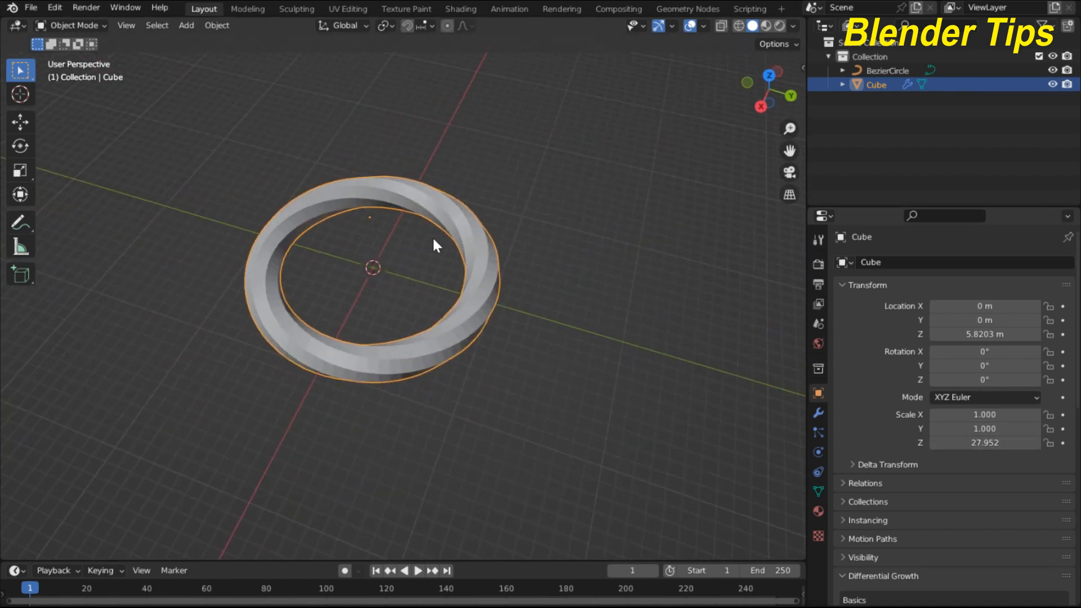
middle_click_drag(437, 244, 507, 239)
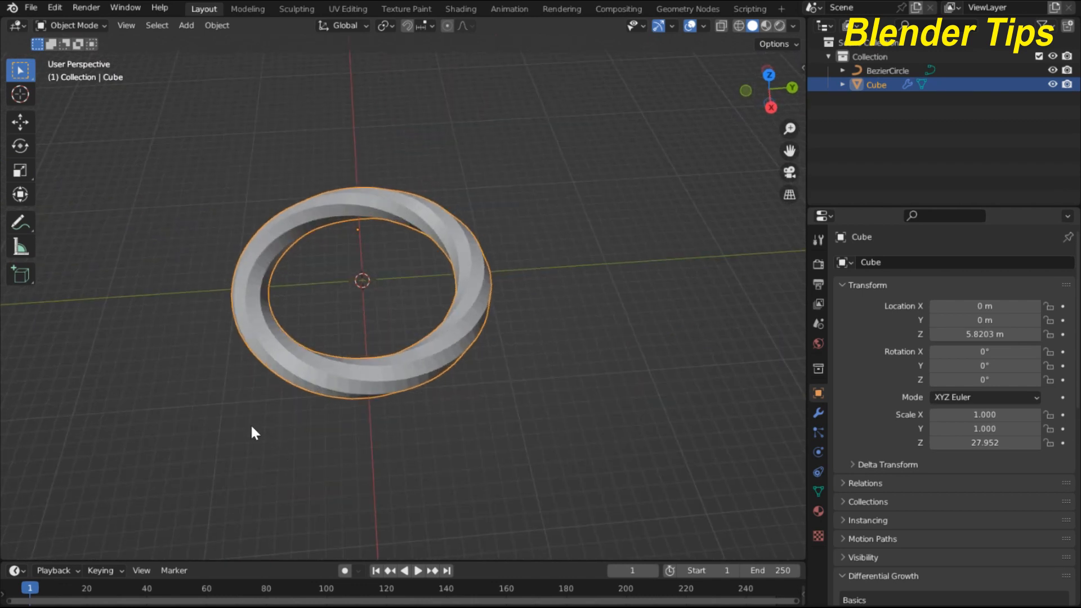
Select both the ring and the Bezier circle and rotate them 90° about the X axis to stand them upright.
key("a")
mouse_move(331, 377)
middle_mouse_down()
mouse_move(426, 367)
mouse_move(443, 354)
mouse_move(382, 363)
mouse_move(431, 355)
middle_mouse_up()
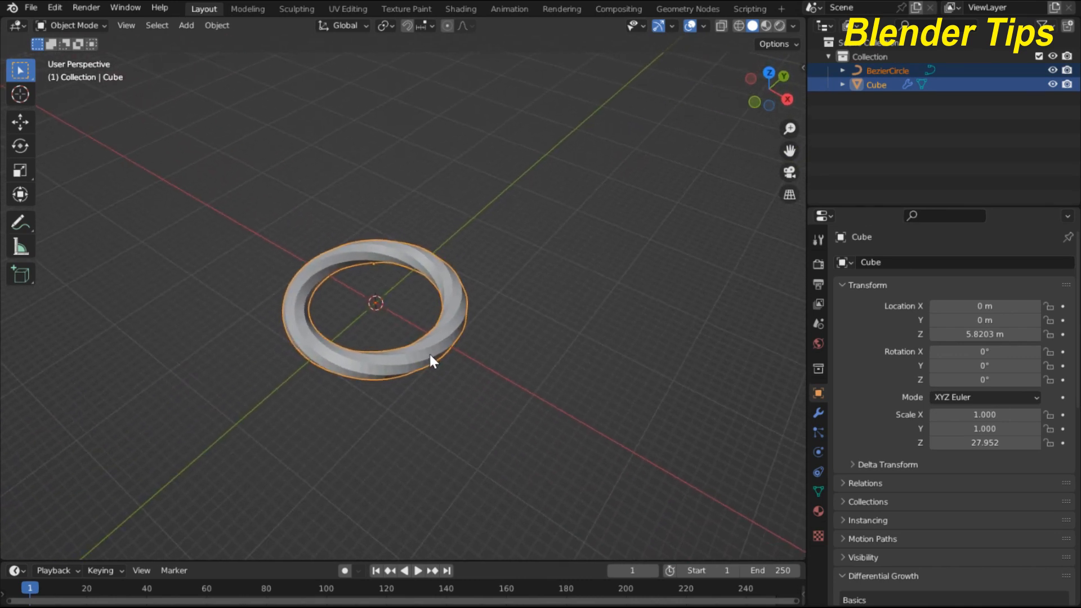
key("r")
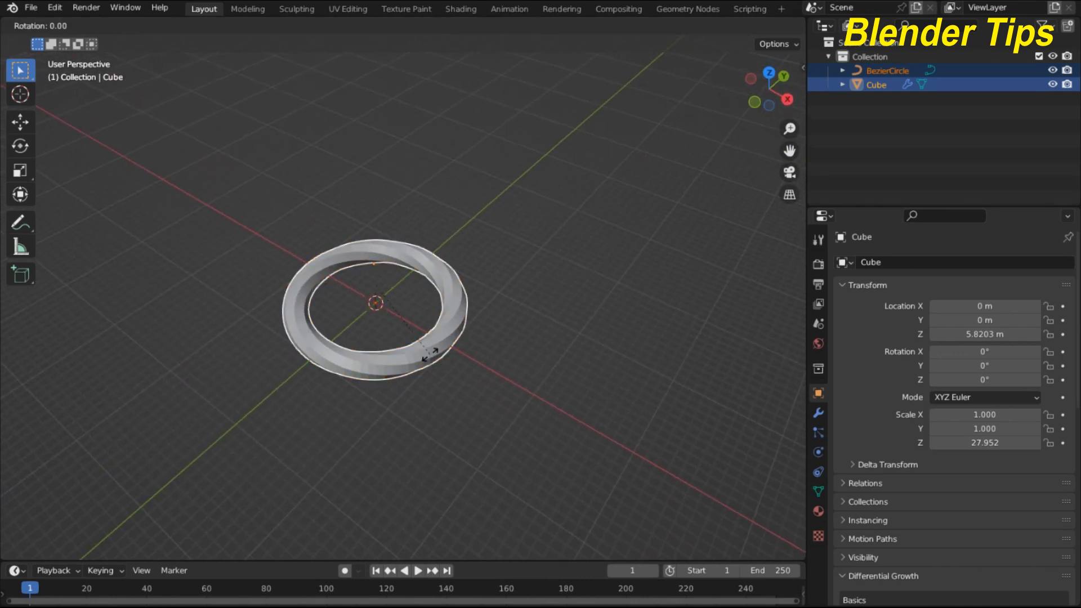
type("x90")
key("Return")
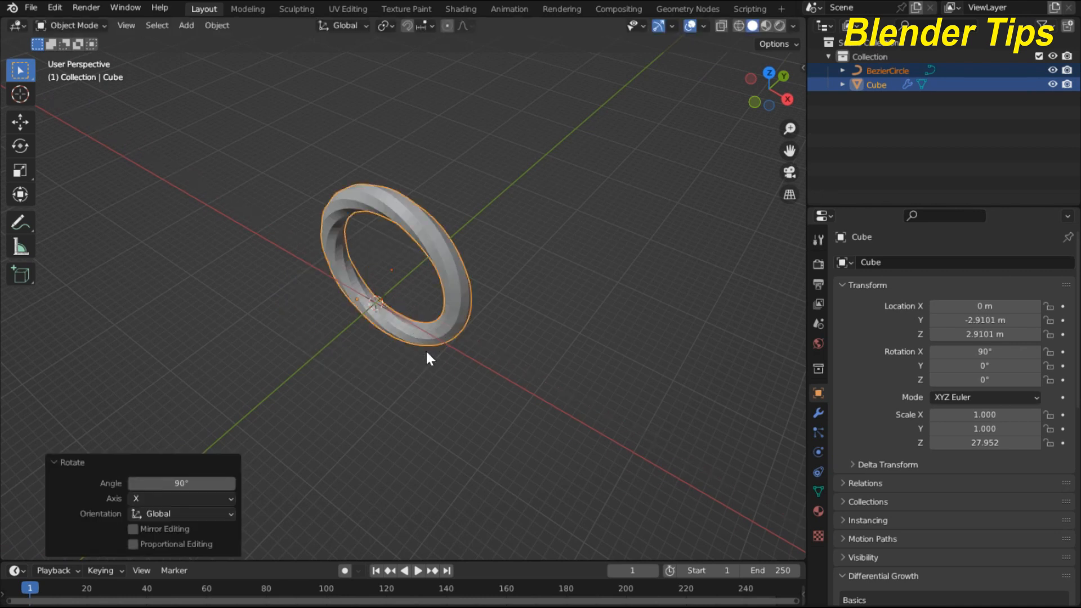
mouse_move(426, 349)
middle_mouse_down()
mouse_move(512, 318)
mouse_move(473, 275)
mouse_move(394, 263)
middle_mouse_up()
scroll(447, 294, "up", 3)
scroll(451, 273, "down", 1)
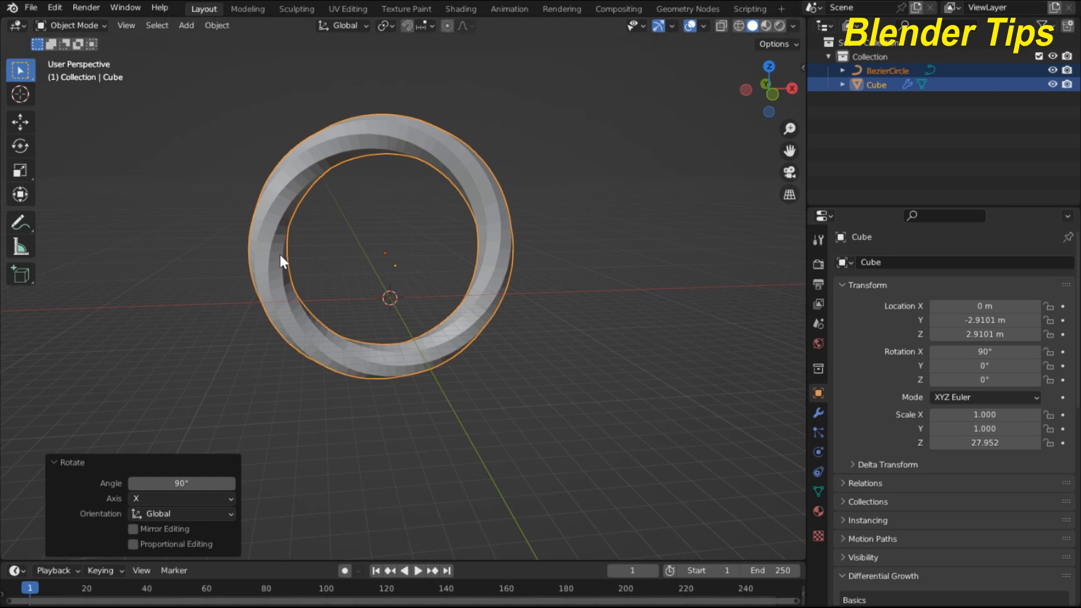
scroll(603, 268, "up", 2)
scroll(585, 264, "down", 2)
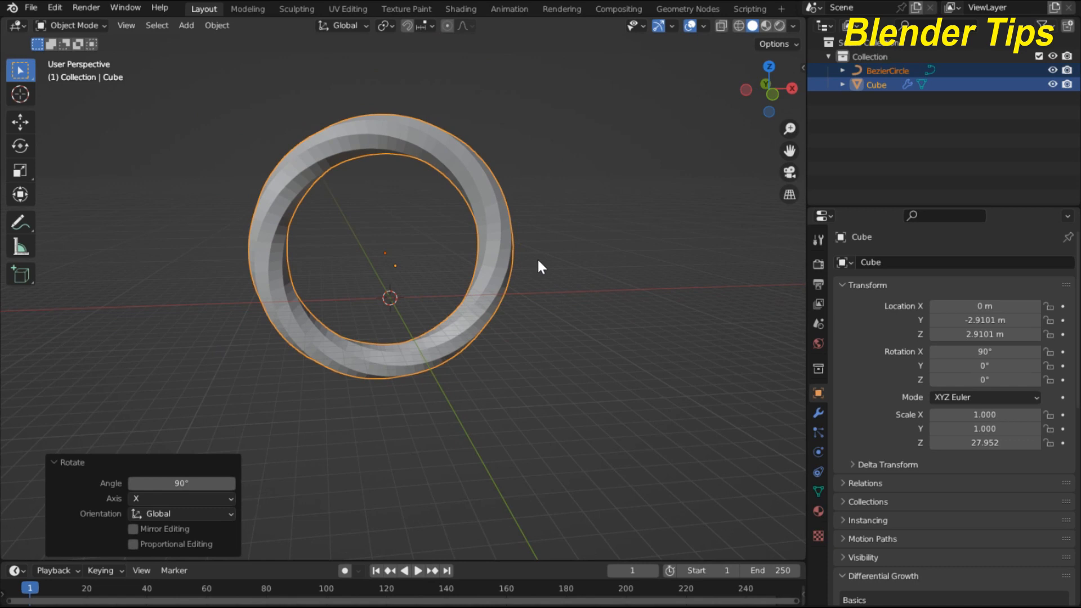
Select only the ring and insert a Location, Rotation & Scale keyframe for it at frame 1.
left_click(272, 248)
scroll(466, 259, "up", 2)
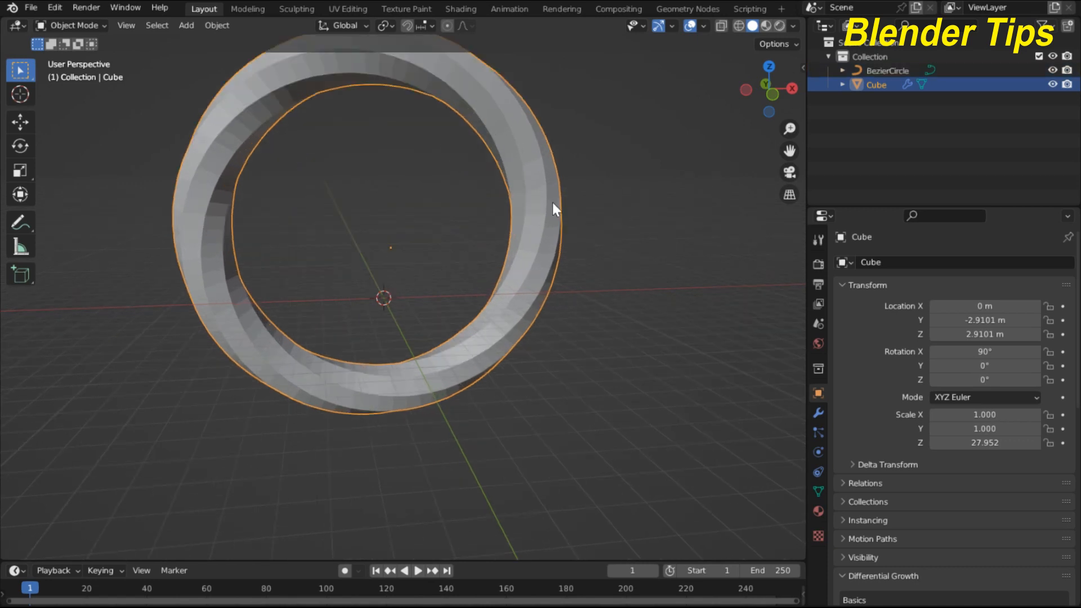
scroll(451, 254, "down", 3)
mouse_move(450, 253)
middle_mouse_down()
mouse_move(467, 262)
mouse_move(441, 259)
middle_mouse_up()
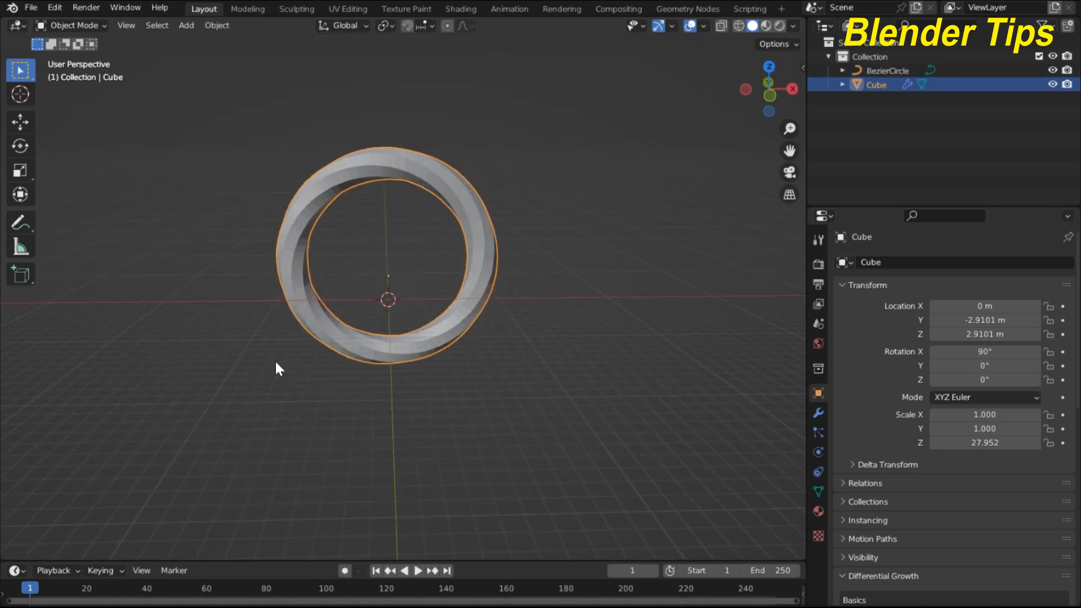
left_click_drag(267, 560, 281, 504)
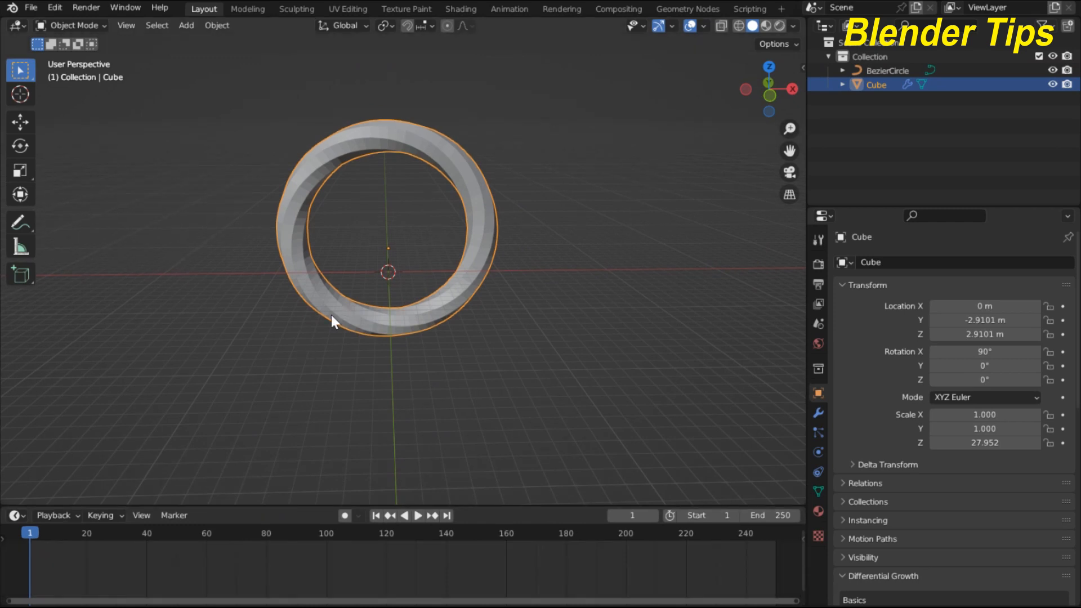
key("i")
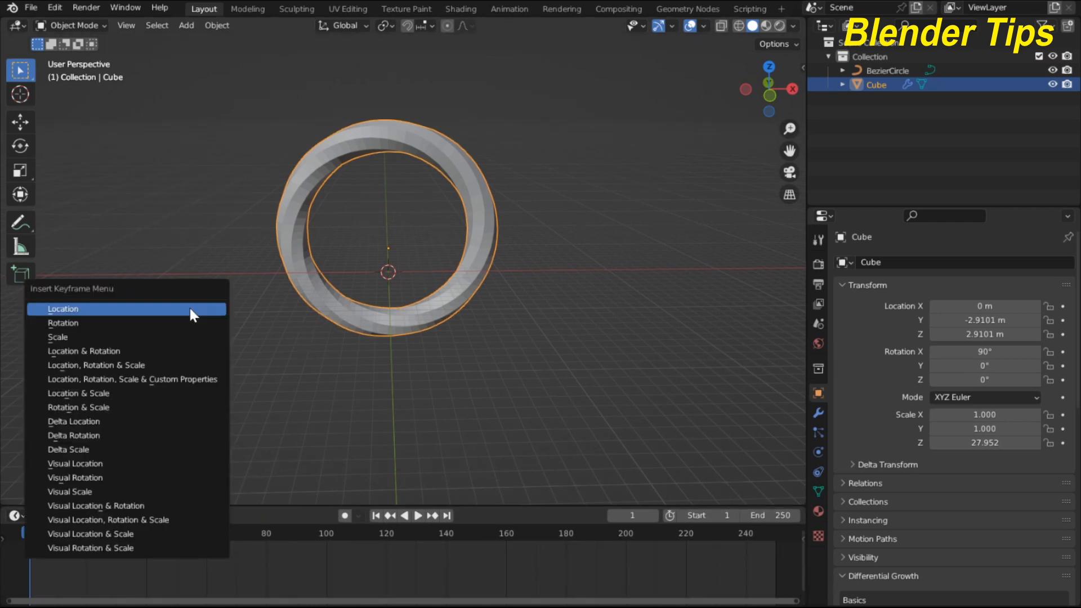
left_click(156, 366)
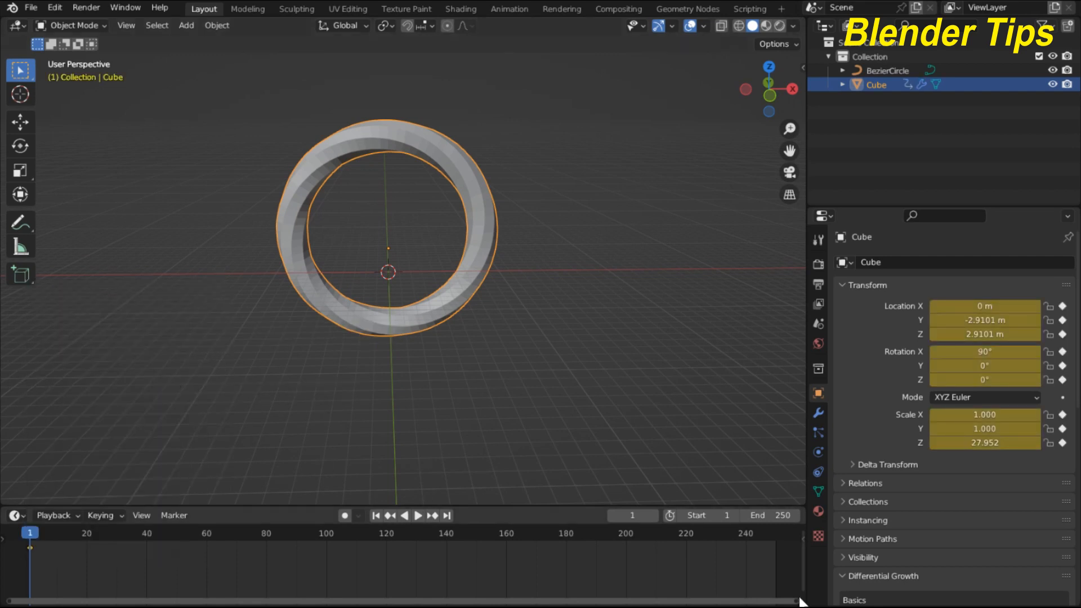
Set the animation's end frame to 150.
double_click(772, 516)
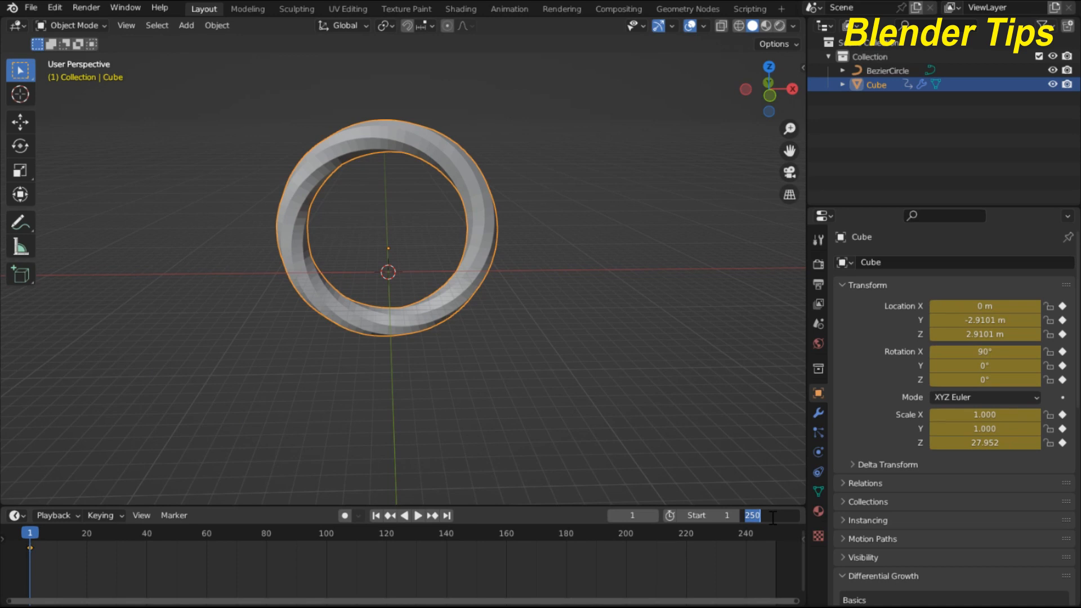
type("1")
key("Return")
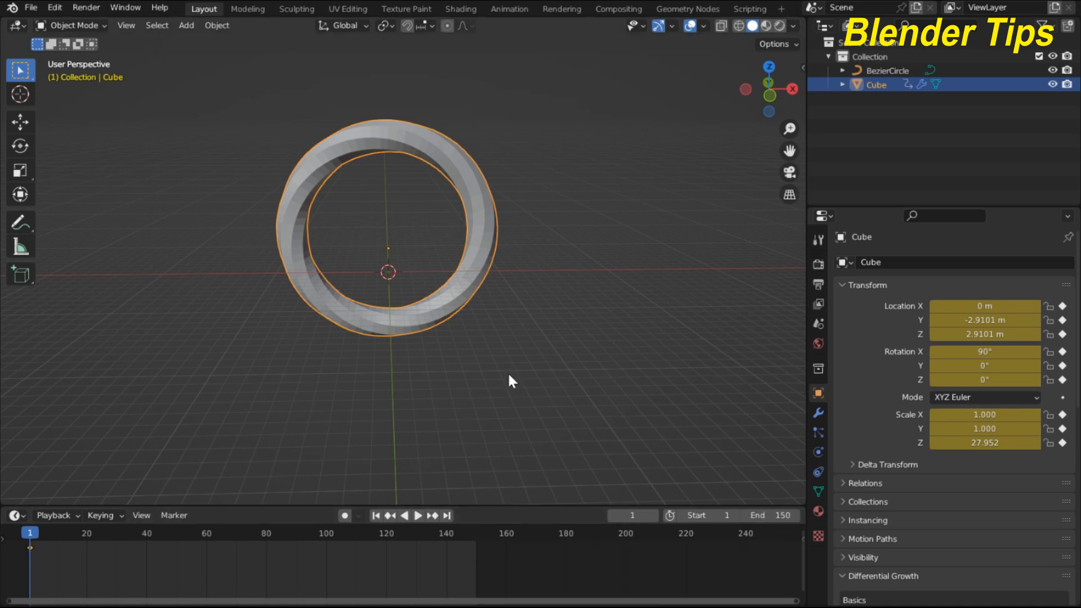
At frame 150, rotate the ring 360° about the global Y axis and insert a Location, Rotation & Scale keyframe.
left_click(443, 516)
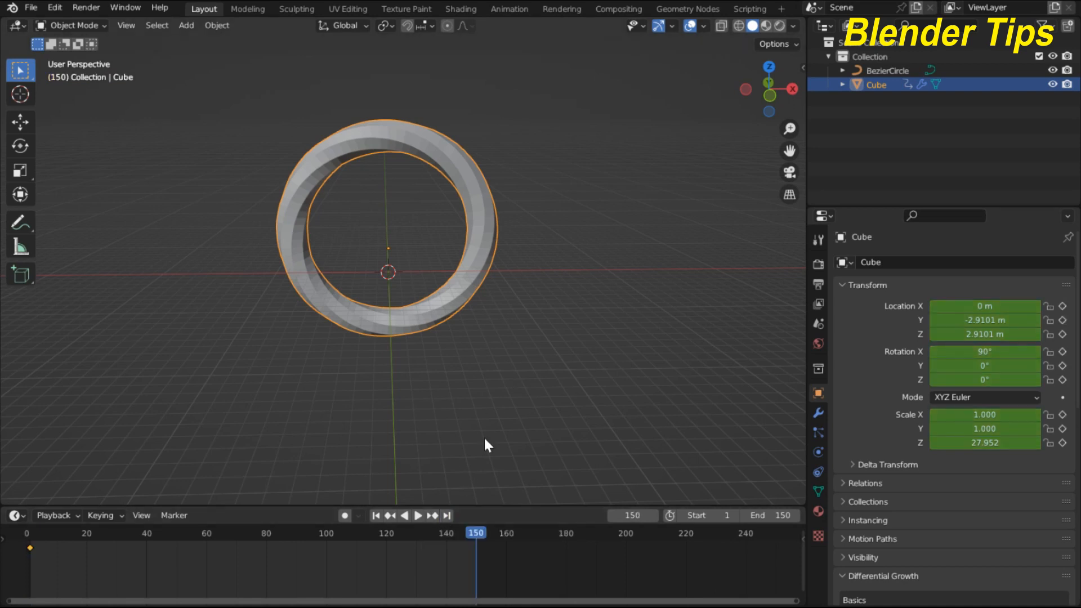
middle_click_drag(514, 241, 517, 264)
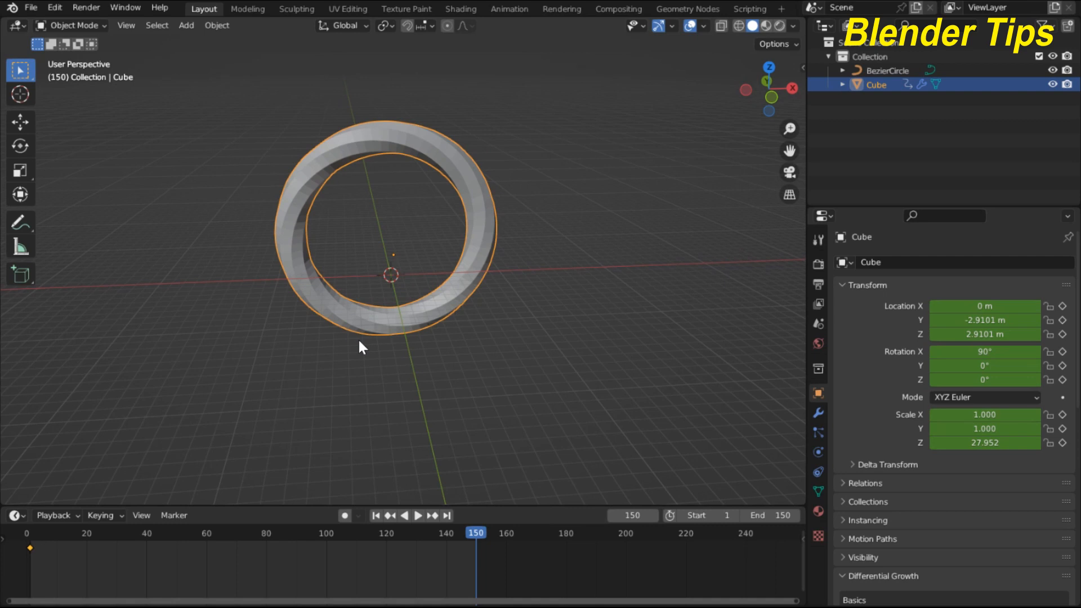
key("r")
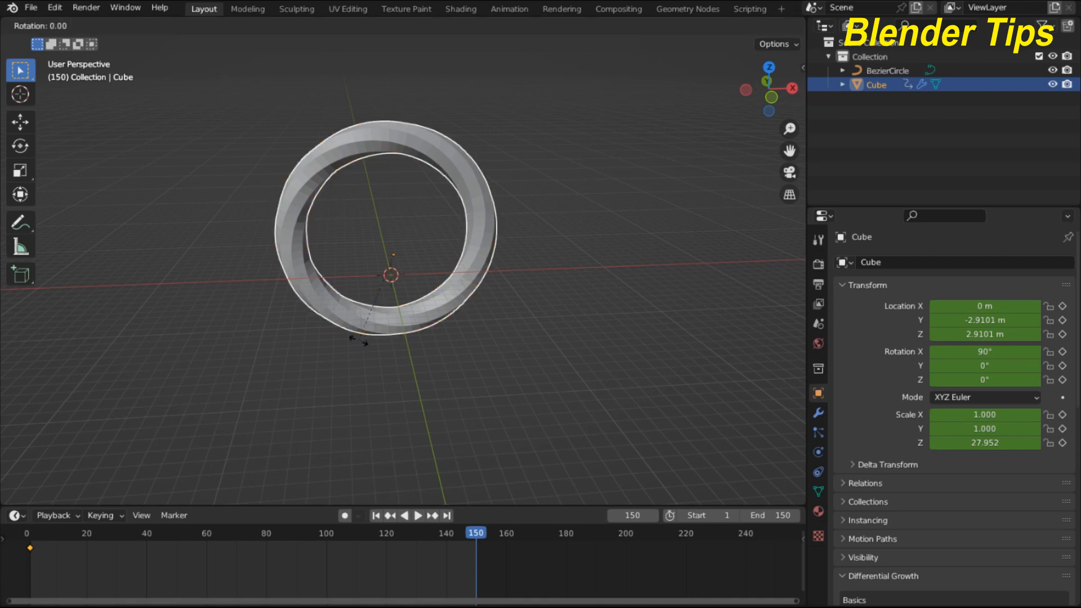
type("y")
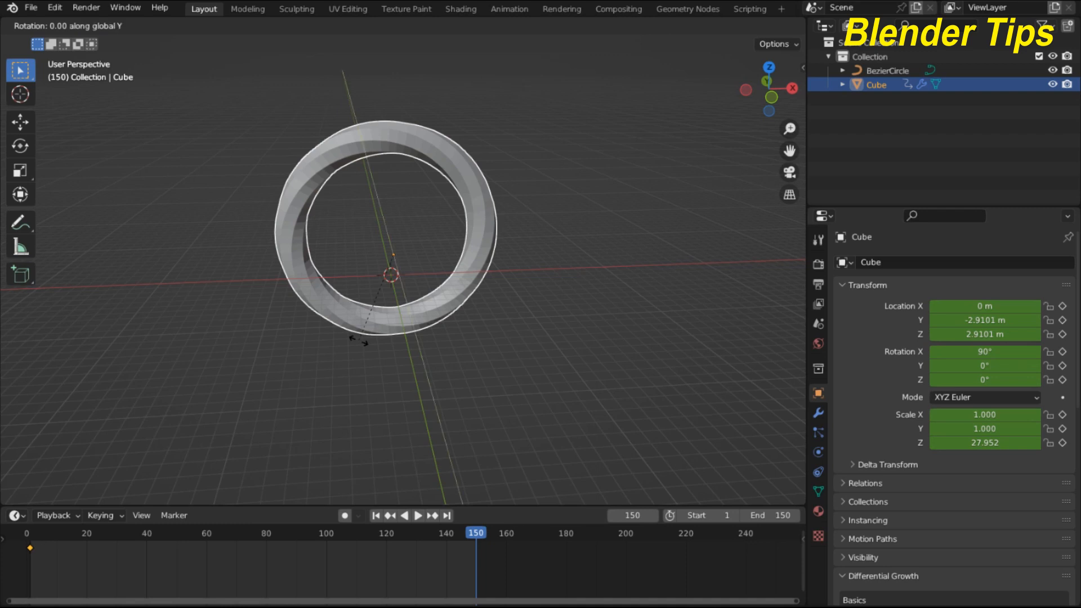
type("360")
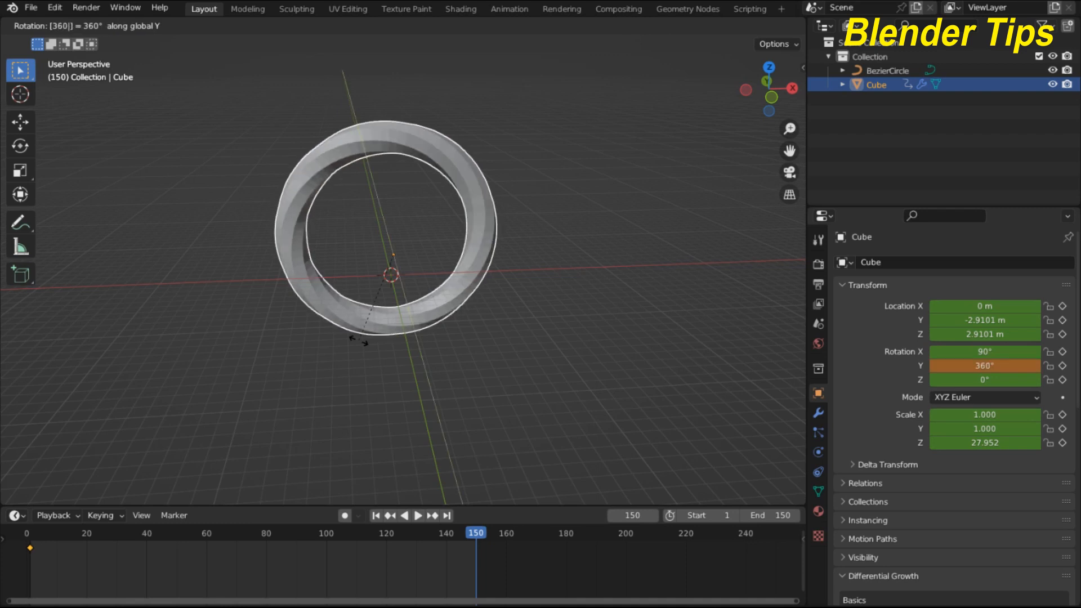
key("Return")
key("i")
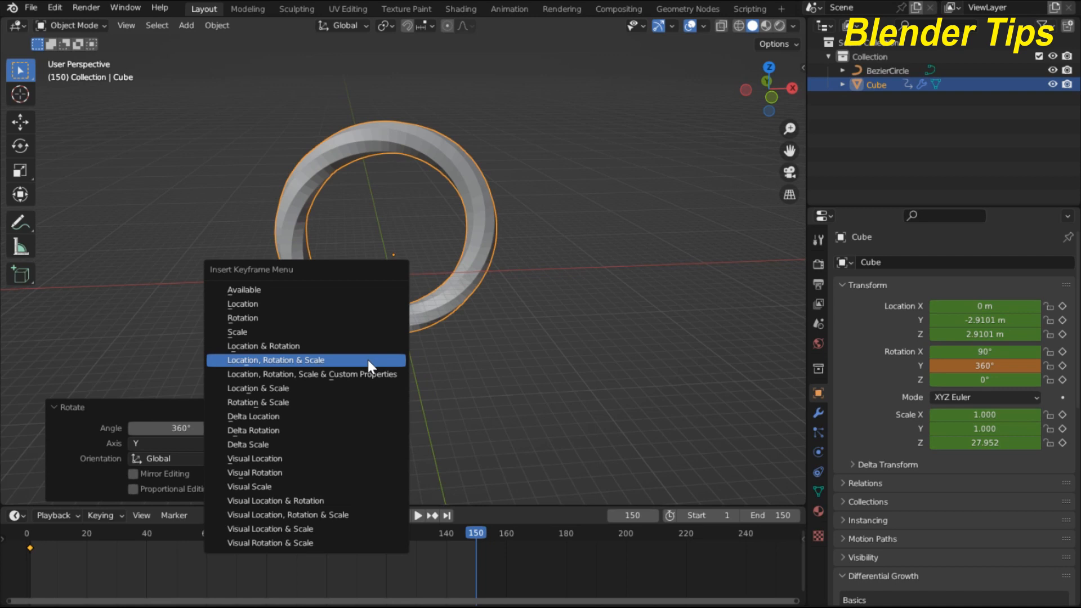
left_click(369, 362)
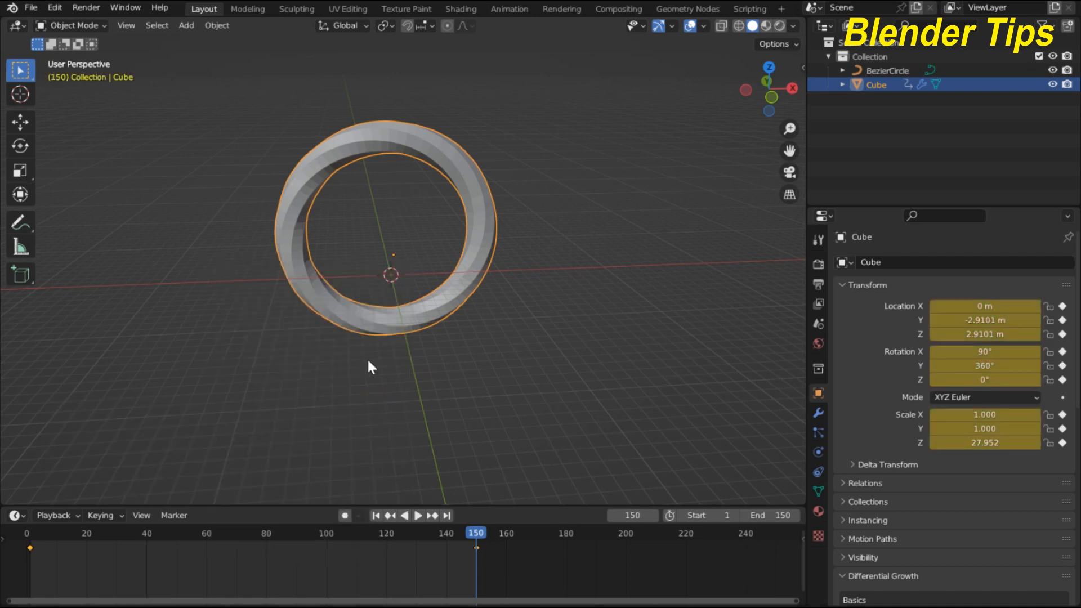
Deselect the ring, play the animation from frame 1 to check its rotation, and return to the first frame.
left_click(375, 516)
scroll(375, 316, "up", 2)
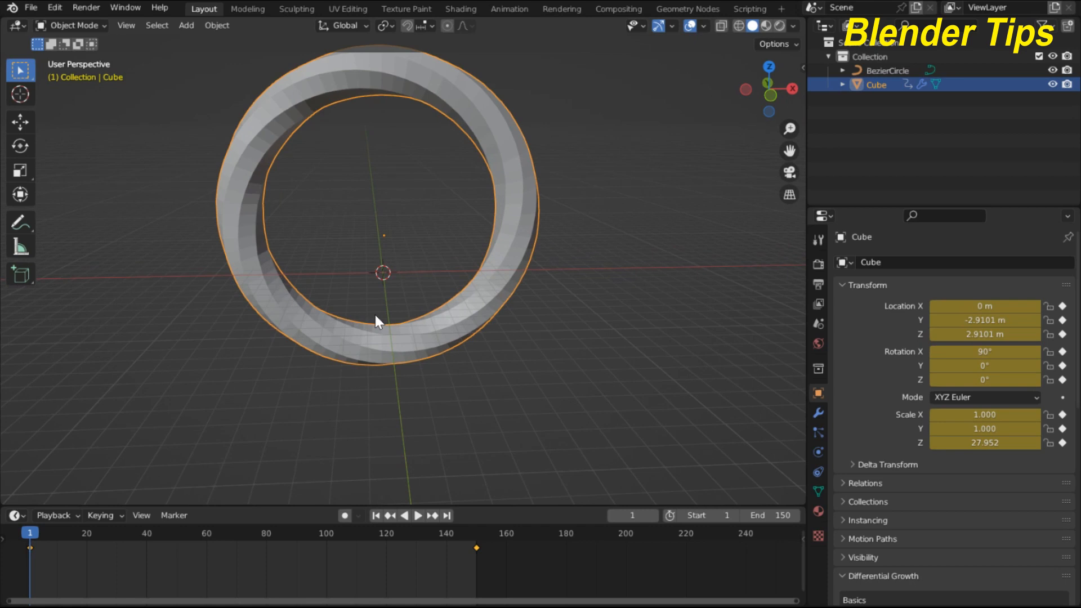
middle_click_drag(375, 315, 409, 347, "shift")
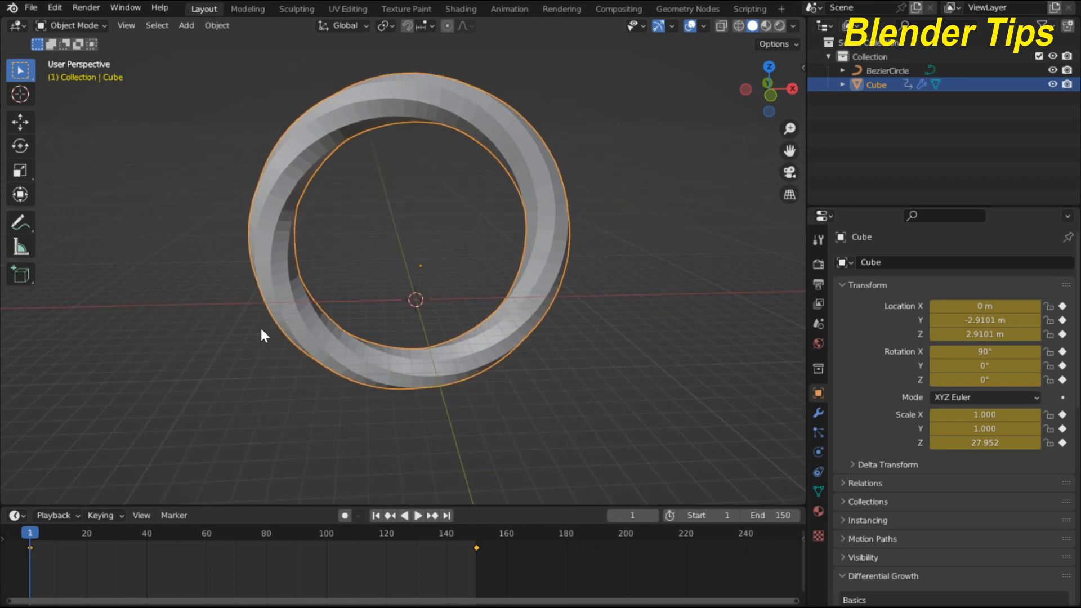
left_click(210, 313)
scroll(211, 313, "up", 1)
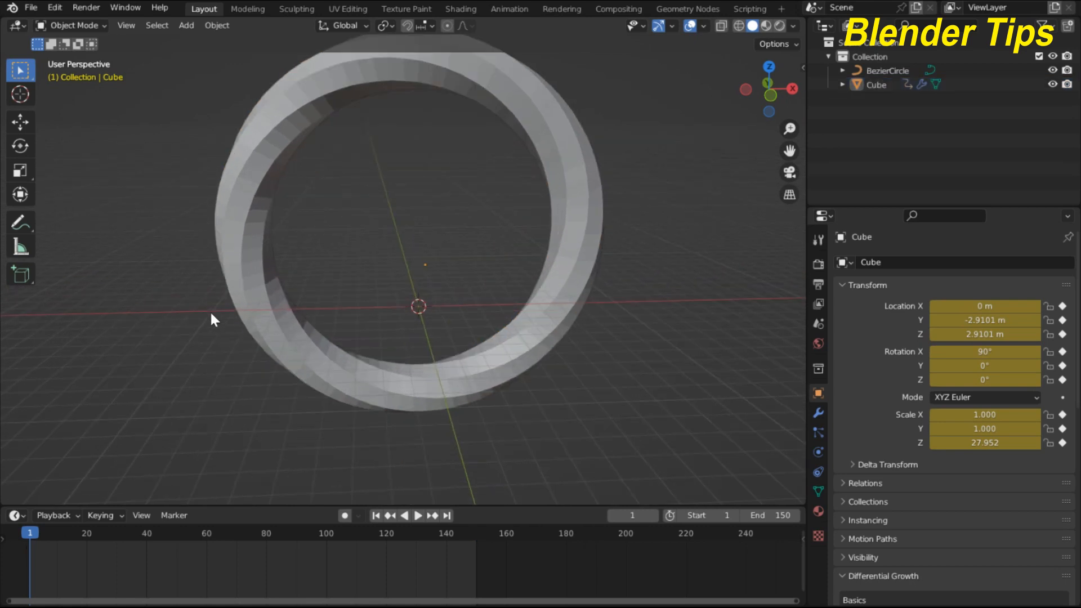
key("space")
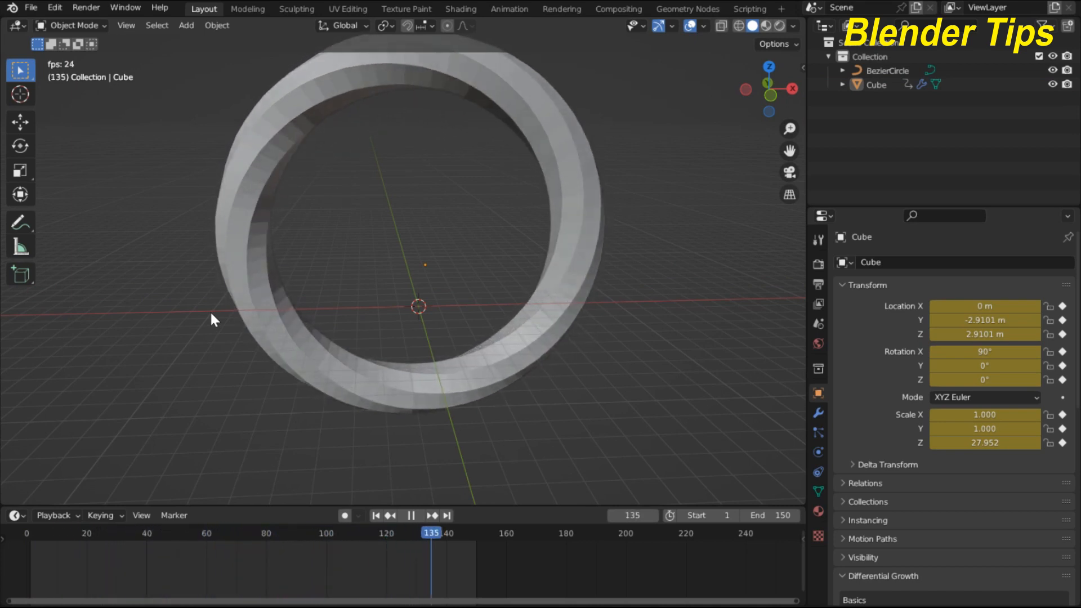
key("space")
left_click(376, 515)
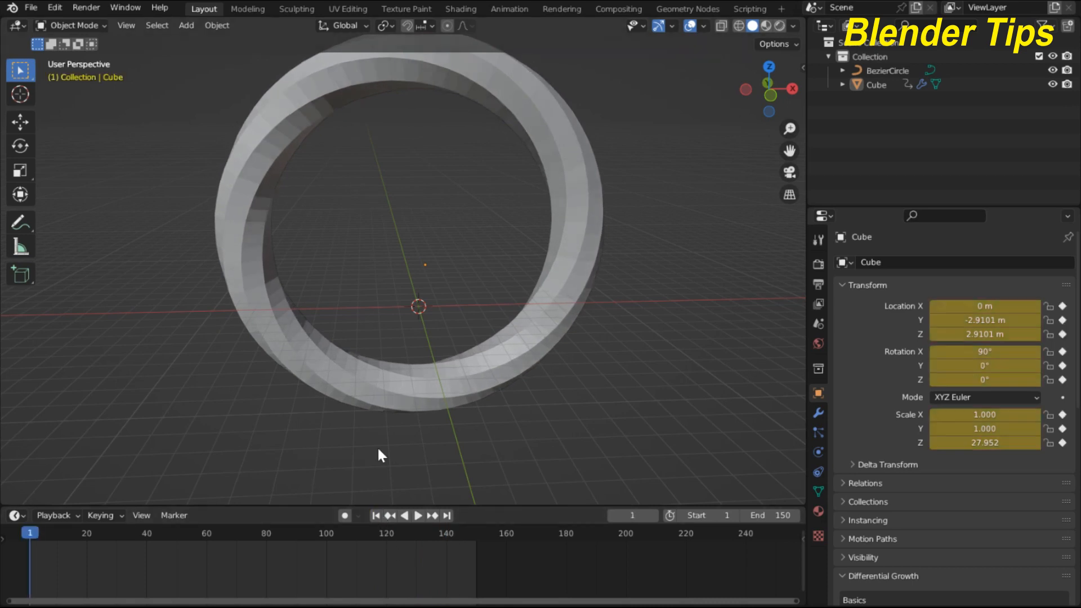
Apply the scale of the twisted ring and deselect it.
mouse_move(373, 309)
middle_mouse_down()
mouse_move(421, 309)
mouse_move(384, 300)
middle_mouse_up()
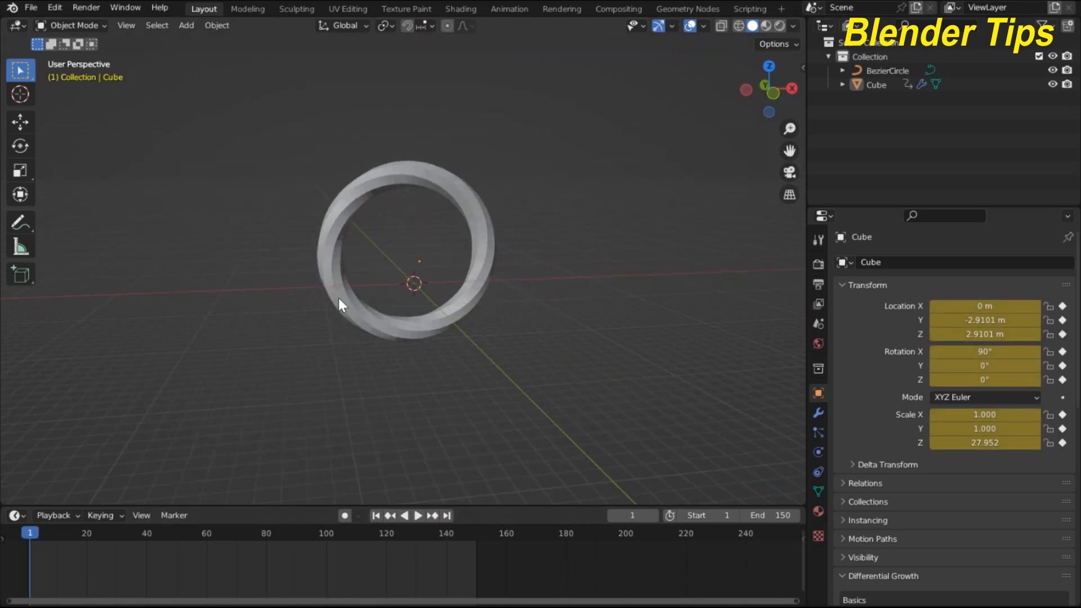
left_click(314, 299)
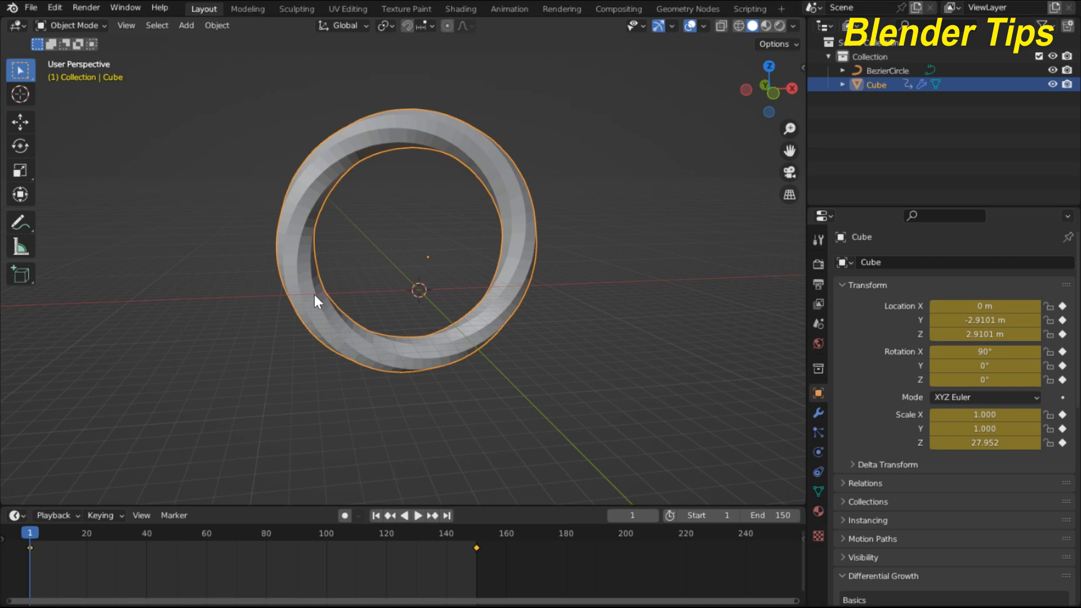
key("ctrl+a")
left_click(301, 320)
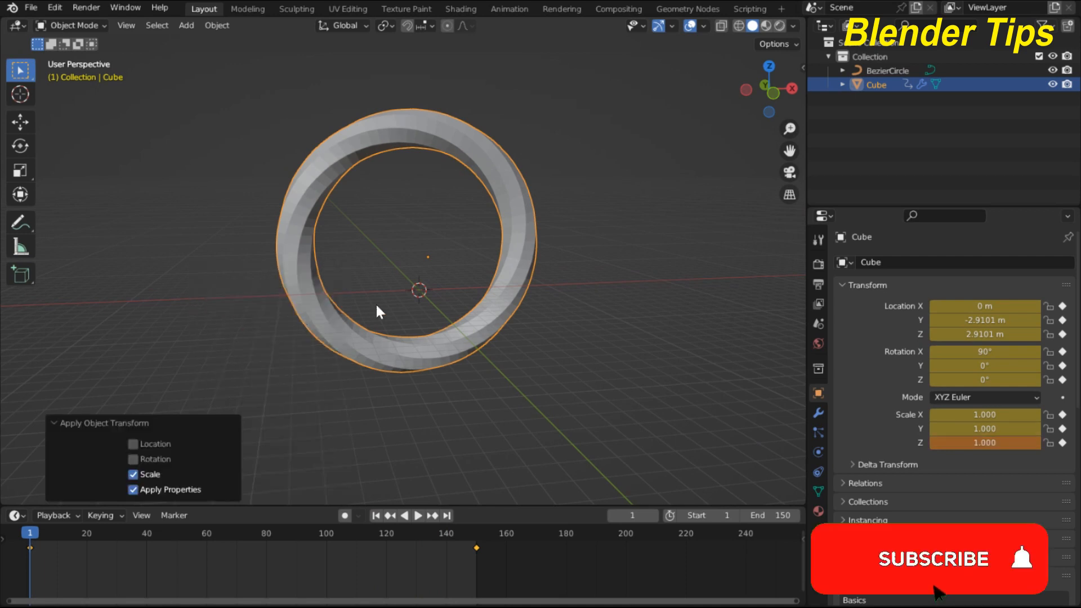
scroll(378, 305, "down", 2)
middle_click_drag(448, 296, 434, 298)
left_click(558, 286)
scroll(480, 323, "up", 3)
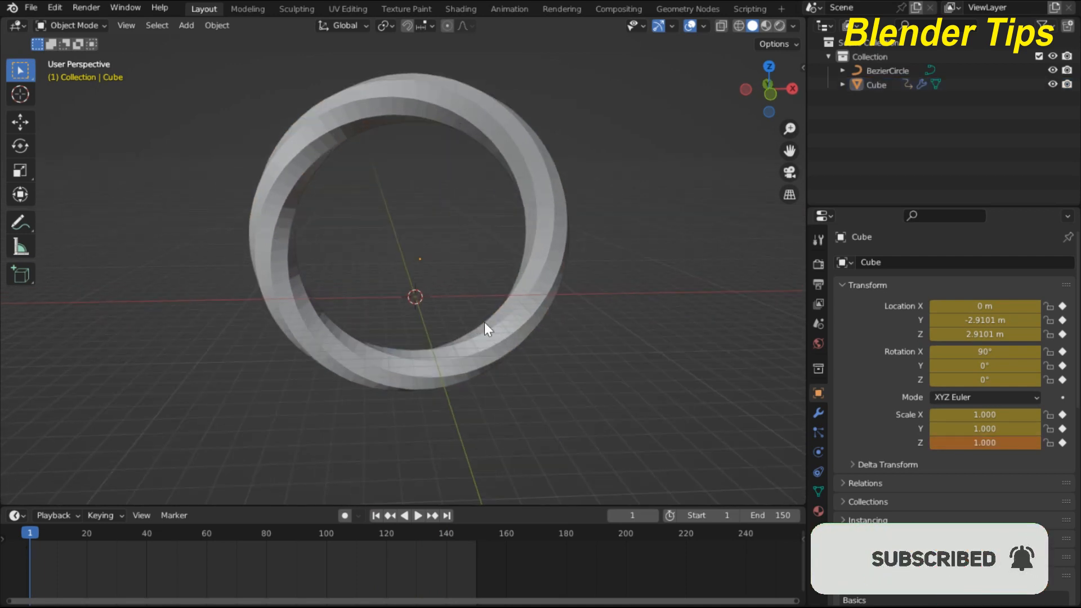
Add a cylinder mesh at the origin and stretch it along Z to a scale of about 5.665.
middle_click_drag(488, 330, 514, 333)
scroll(507, 335, "down", 2)
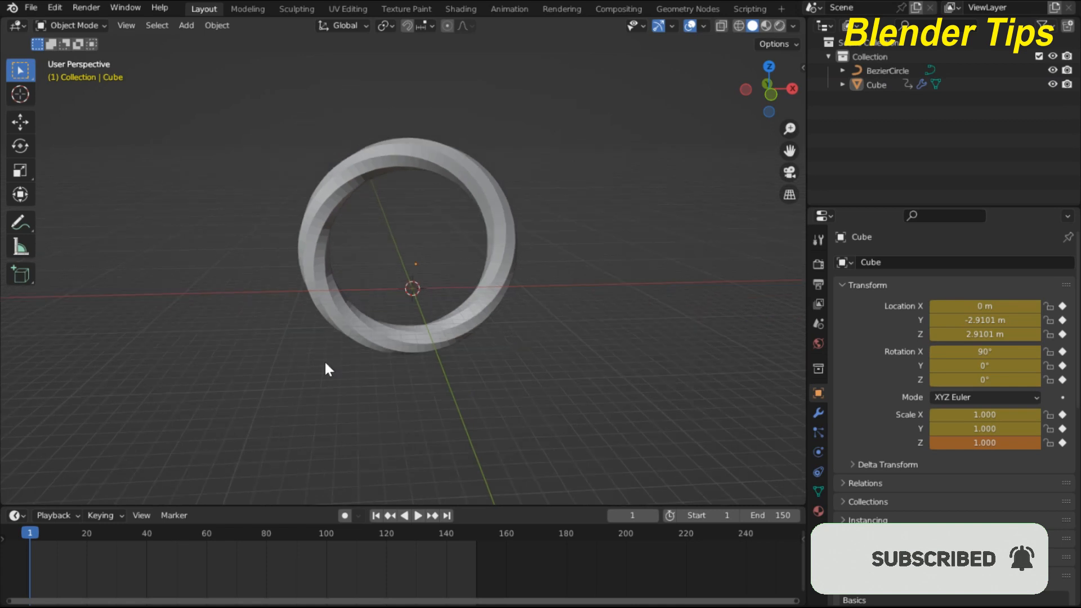
key("shift+a")
mouse_move(276, 346)
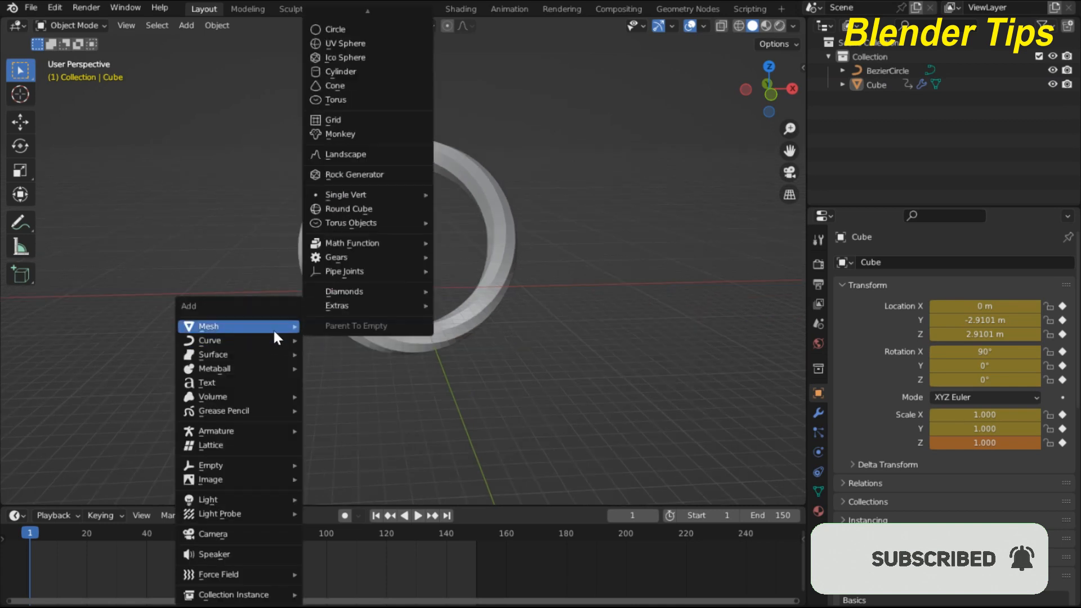
left_click(374, 72)
scroll(439, 284, "up", 4)
middle_click_drag(441, 284, 429, 283)
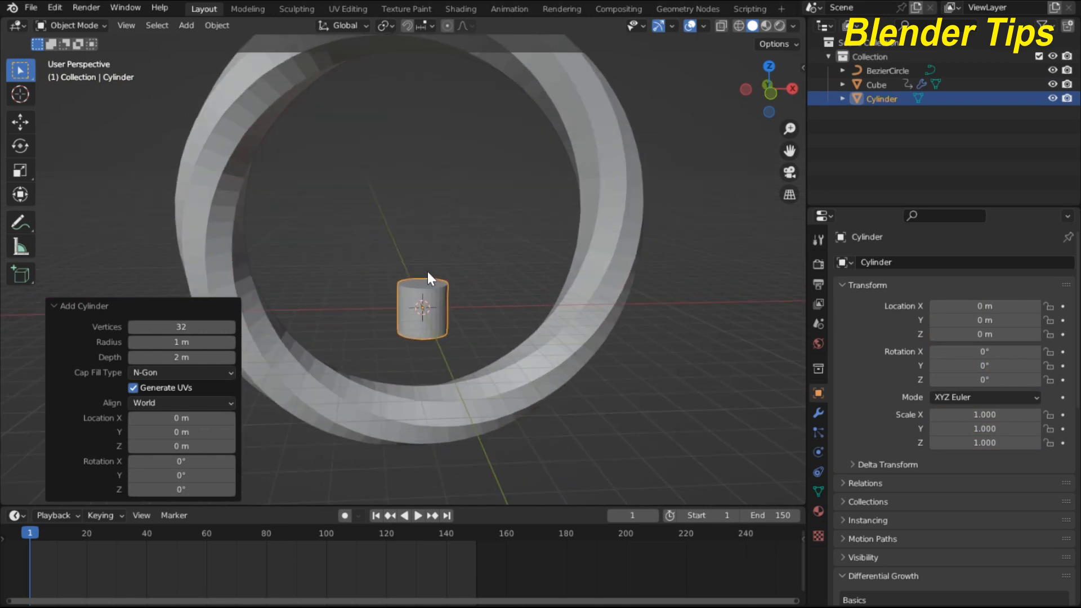
key("s")
key("z")
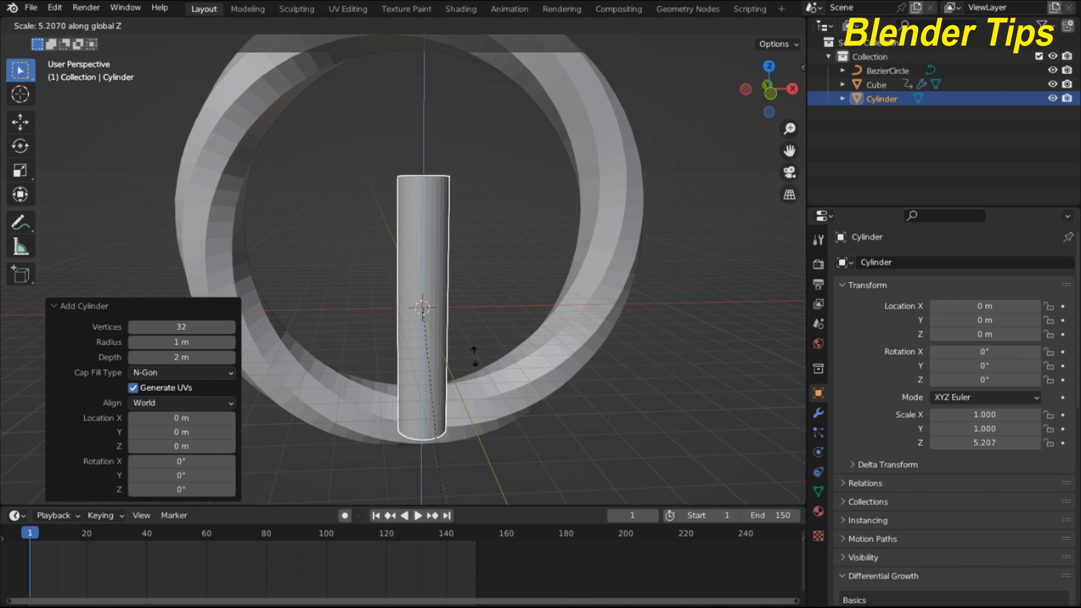
left_click(478, 409)
Move the cylinder about 38.8 m along the X axis, clear of the ring, and apply its scale.
scroll(445, 307, "down", 5)
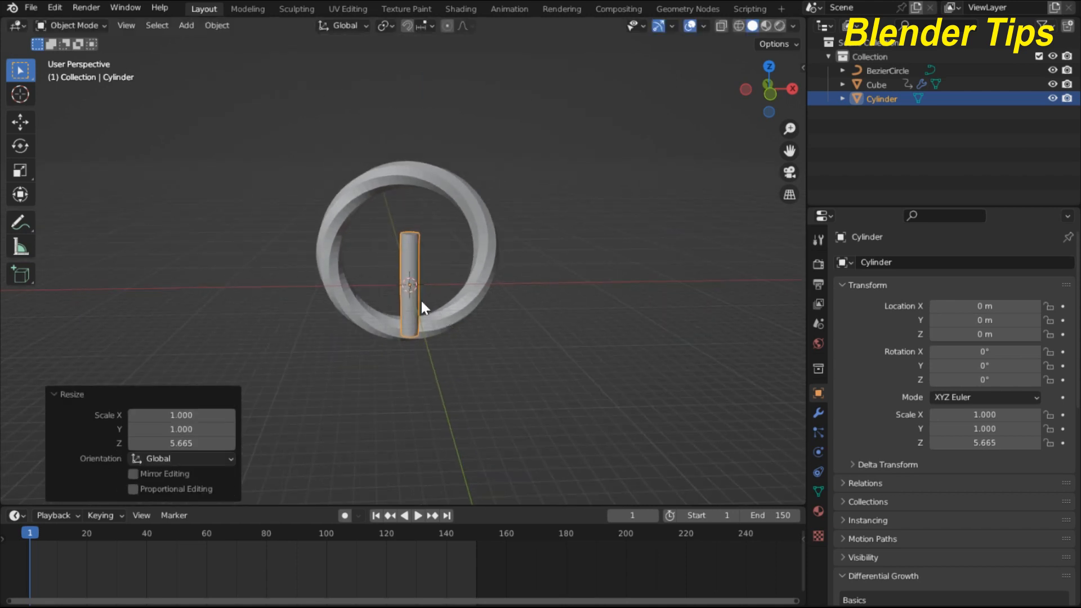
key("g")
key("x")
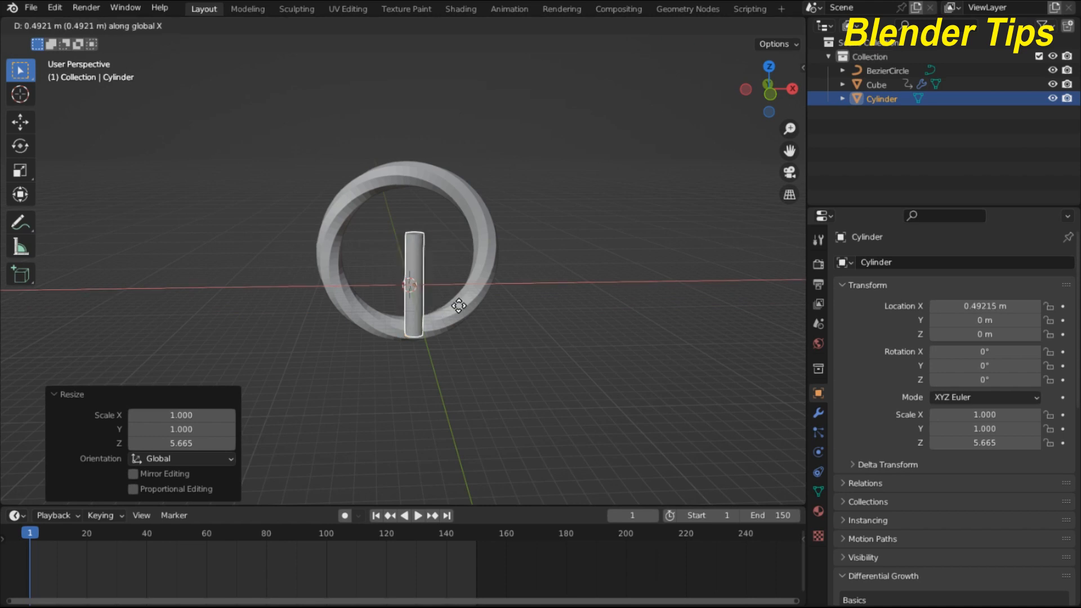
left_click(777, 280)
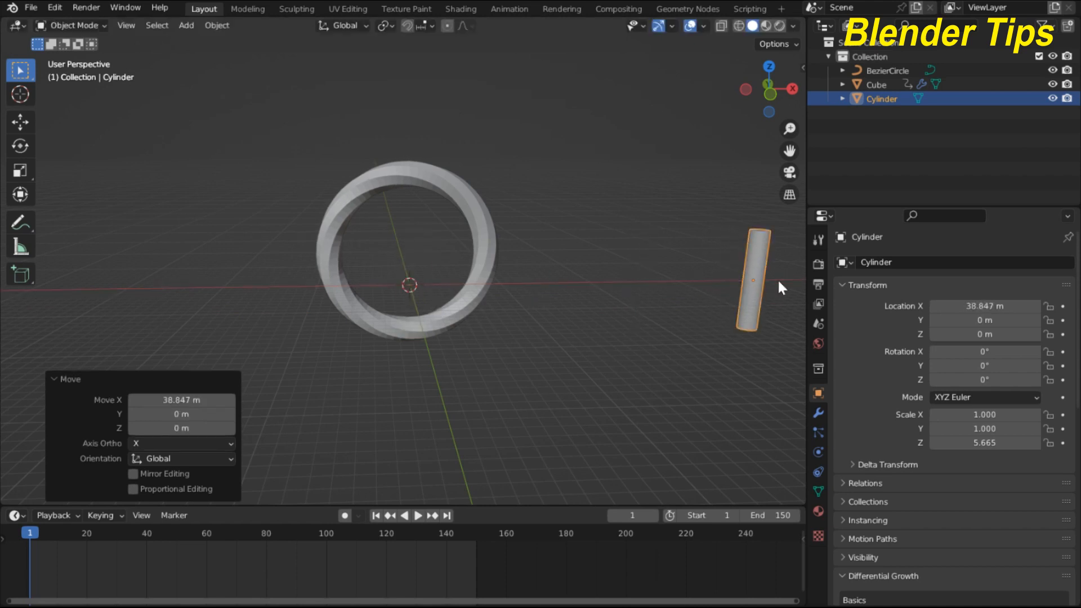
key("ctrl+a")
left_click(742, 289)
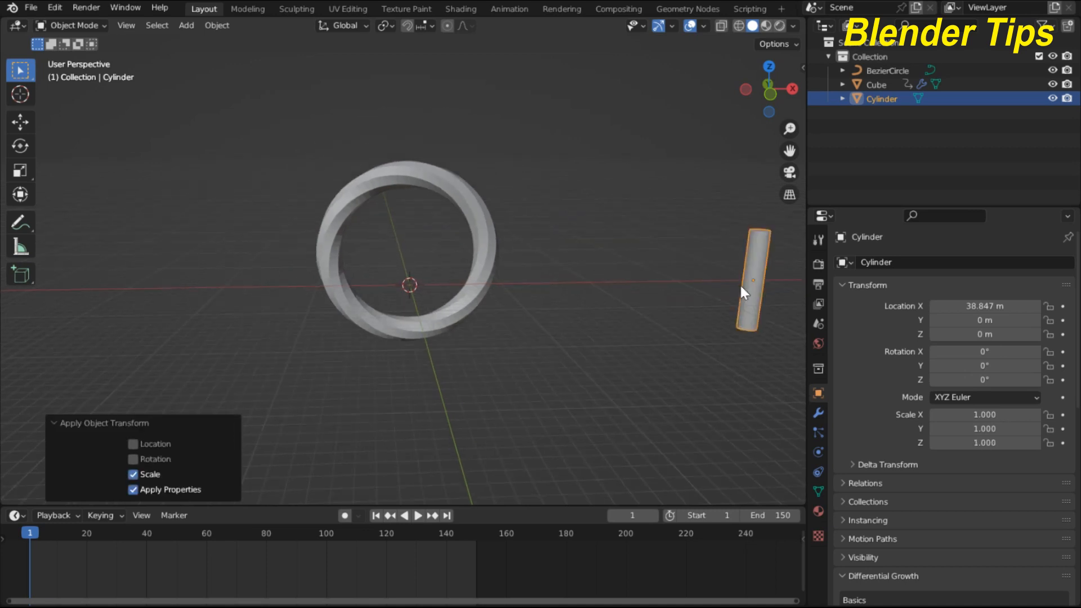
Frame the cylinder in the view and add a Bevel modifier to it.
key("KP_Decimal")
scroll(529, 270, "down", 2)
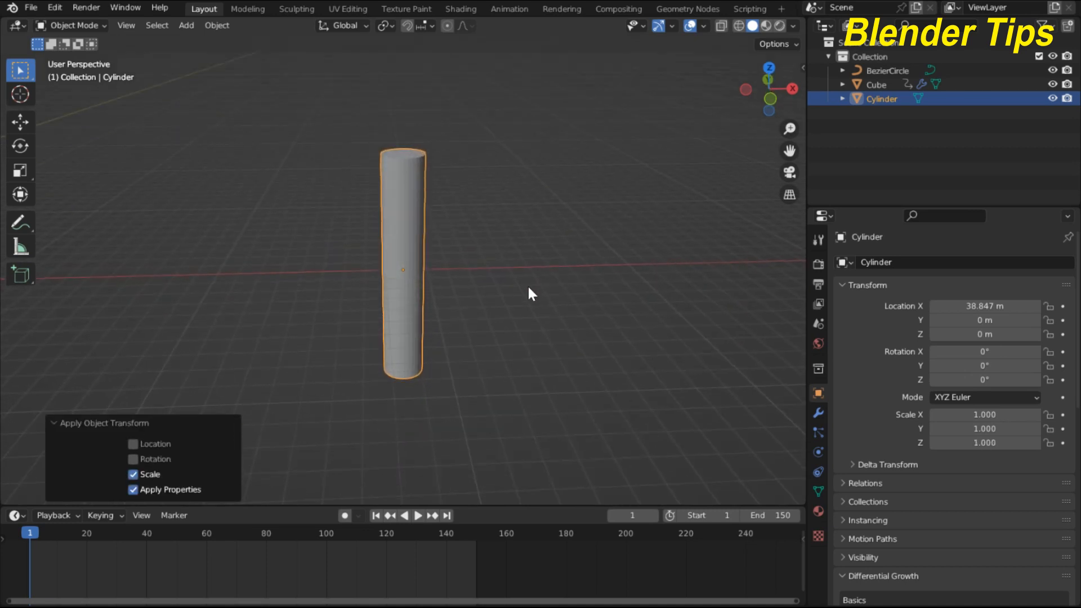
scroll(521, 291, "up", 5)
scroll(517, 292, "down", 4)
scroll(512, 304, "up", 1)
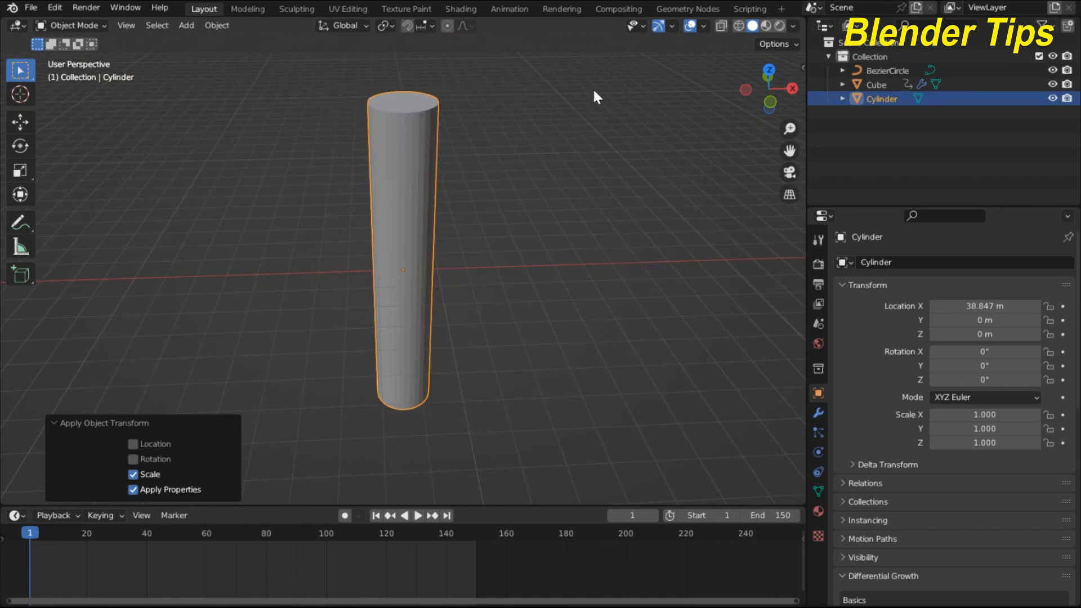
left_click(819, 414)
left_click(872, 267)
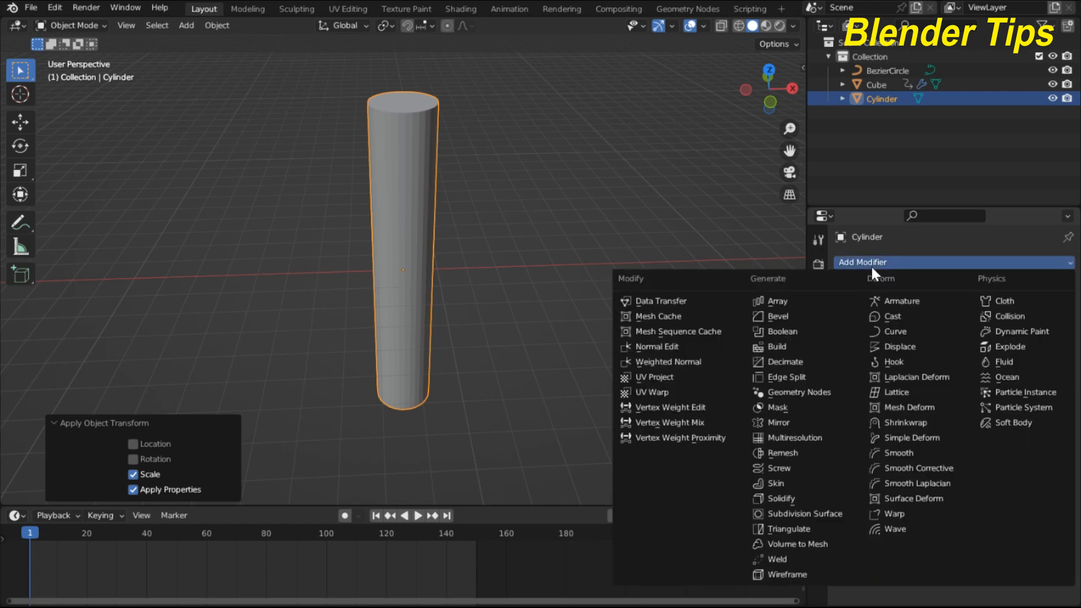
left_click(809, 321)
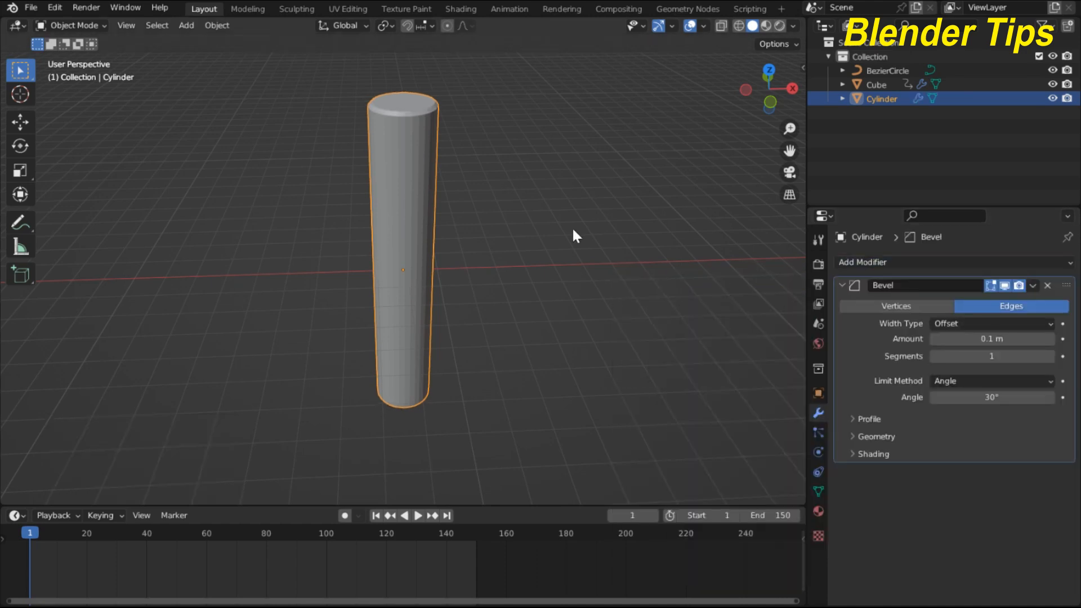
Set the cylinder's bevel amount to 0.31 m with 6 segments.
scroll(572, 234, "up", 1)
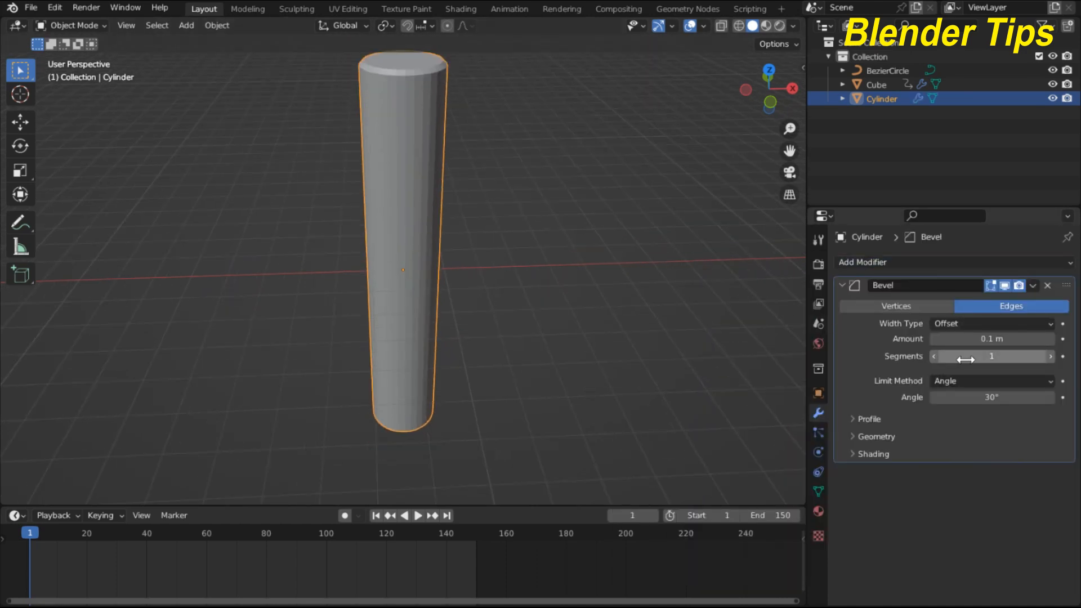
scroll(516, 251, "down", 1)
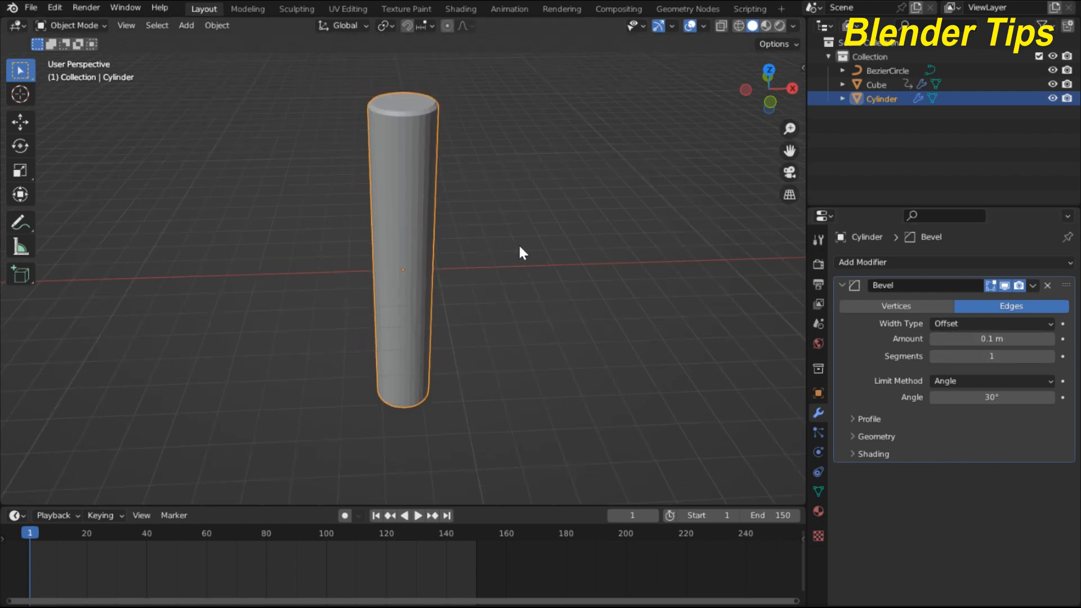
left_click_drag(933, 340, 991, 358)
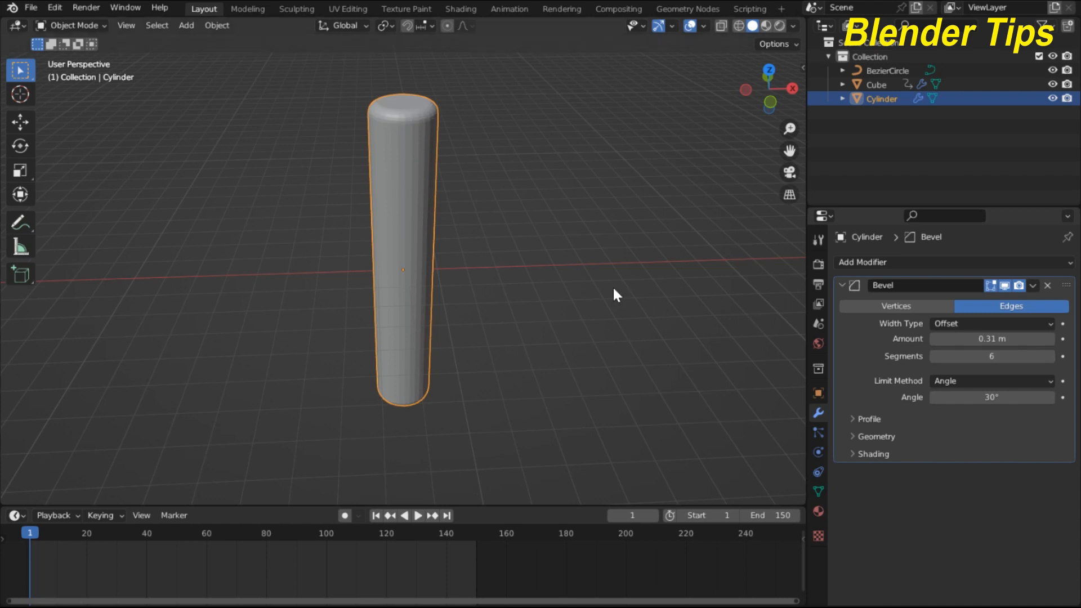
Apply smooth shading to the bevelled cylinder.
scroll(454, 270, "down", 2)
right_click(381, 195)
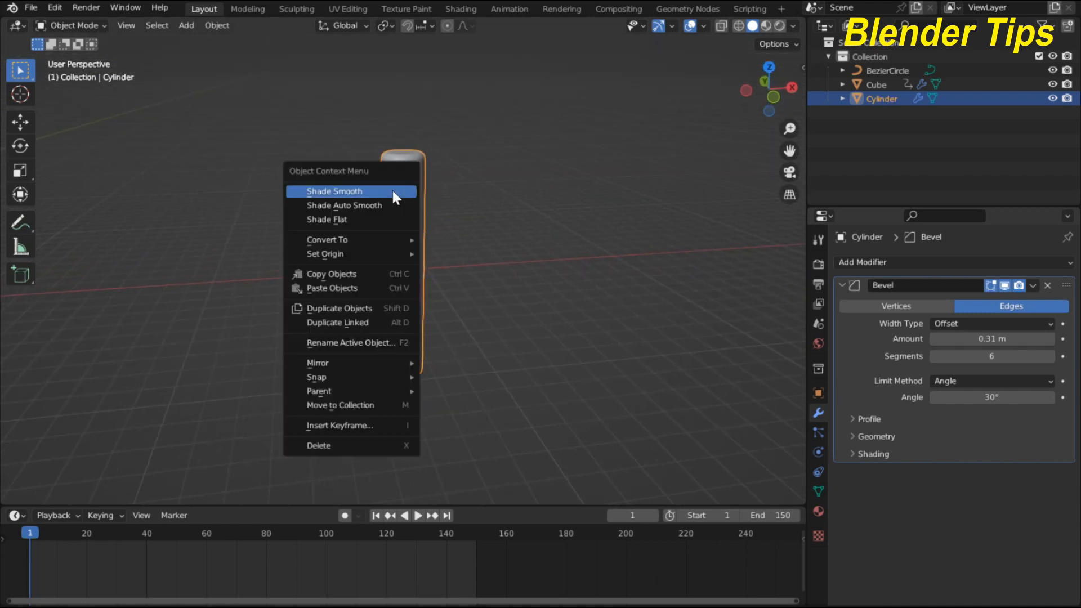
left_click(394, 193)
scroll(276, 240, "down", 2)
scroll(244, 253, "down", 3)
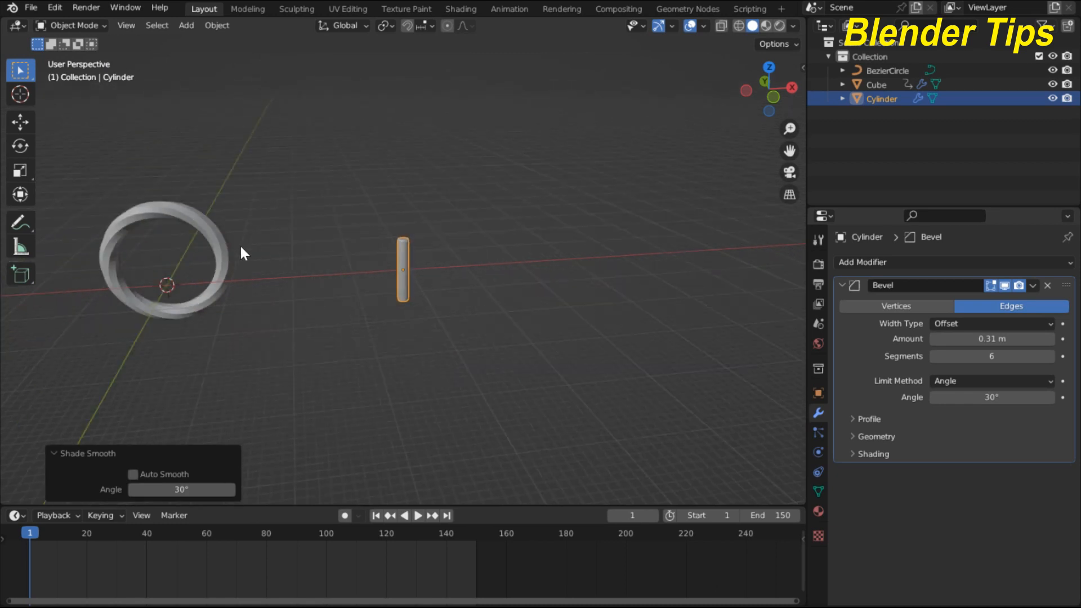
Rotate the cylinder 90° about the global Y axis and deselect it.
scroll(369, 262, "up", 6)
scroll(368, 262, "down", 3)
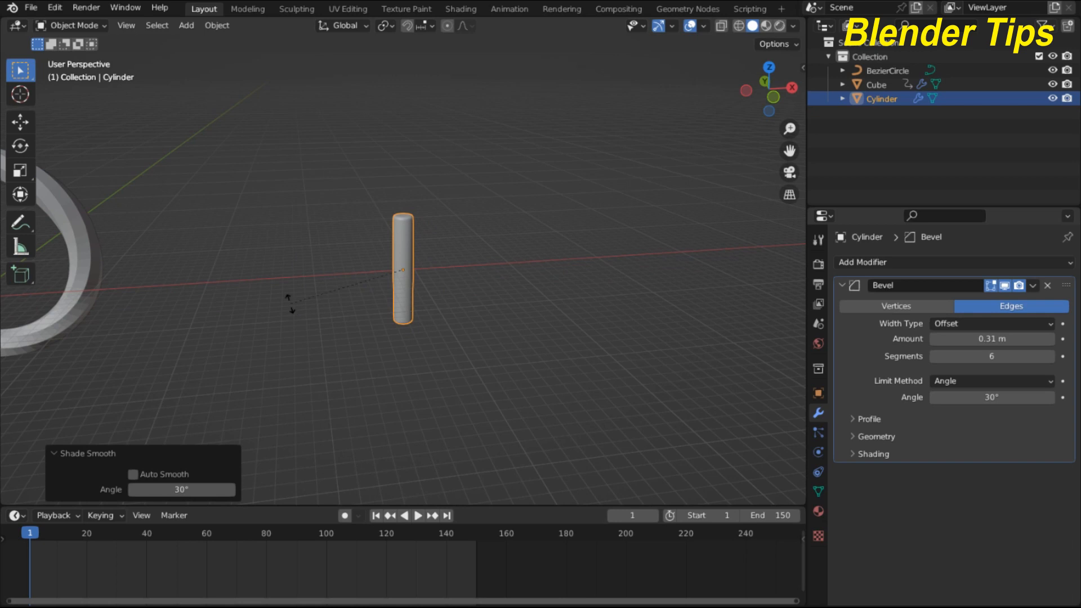
type("y")
type("90")
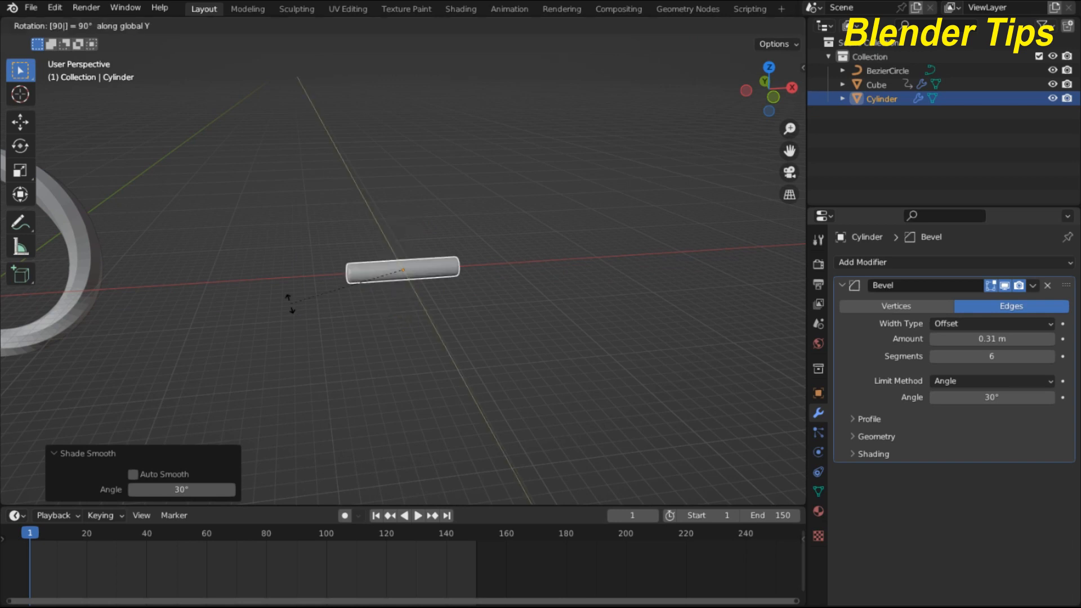
key("Return")
middle_click_drag(291, 304, 588, 313, "shift")
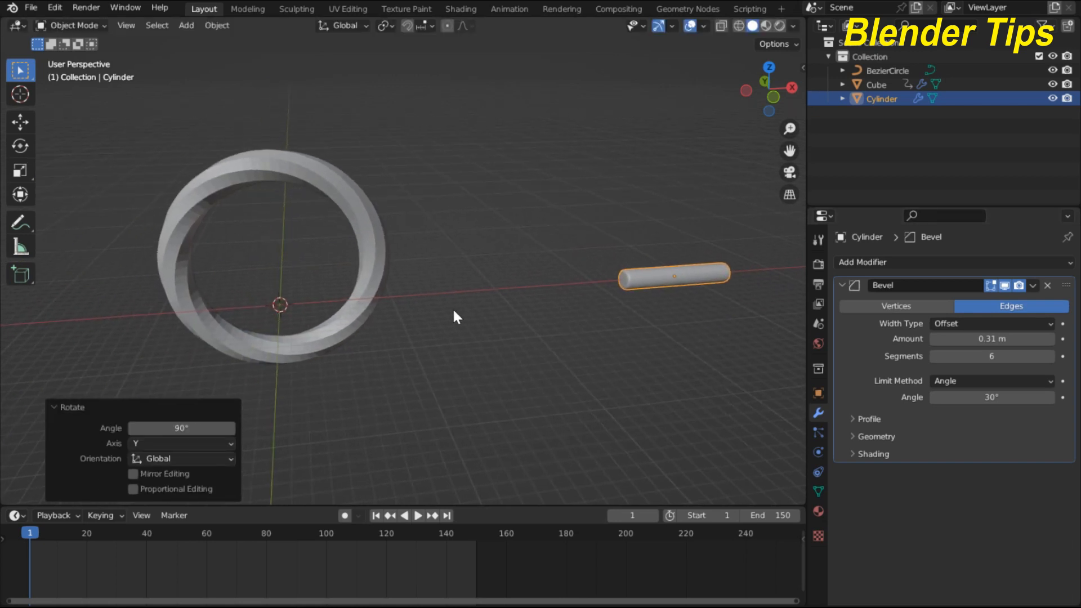
scroll(451, 307, "up", 4)
middle_click_drag(457, 299, 462, 266, "shift")
scroll(478, 297, "down", 4)
left_click(352, 278)
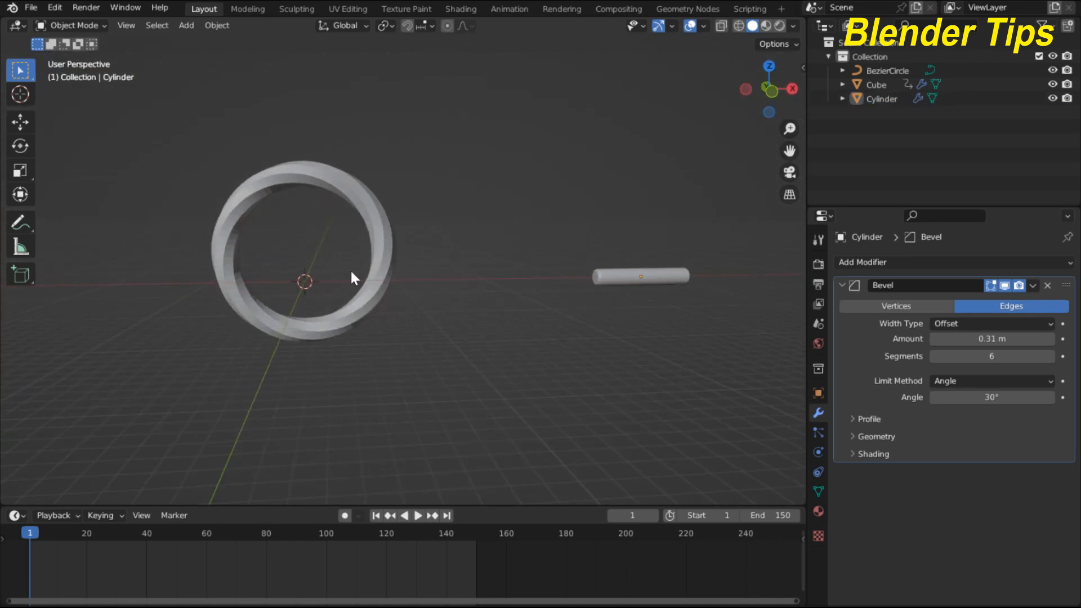
Add a particle system of type Hair to the twisted ring and widen the properties area.
middle_click_drag(354, 272, 407, 265, "shift")
scroll(406, 259, "up", 3)
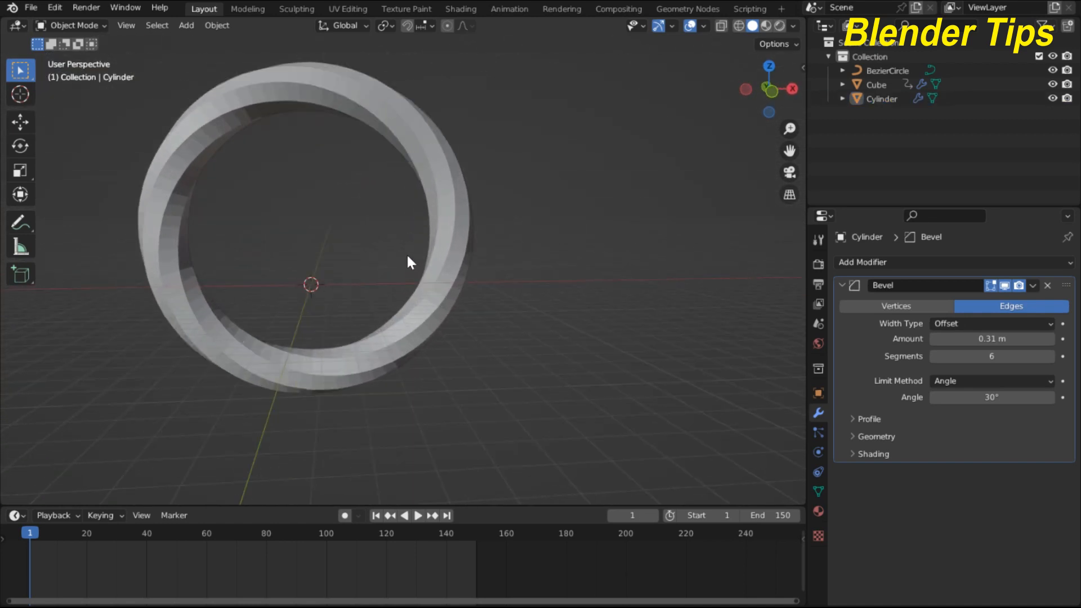
scroll(418, 251, "down", 1)
left_click(442, 238)
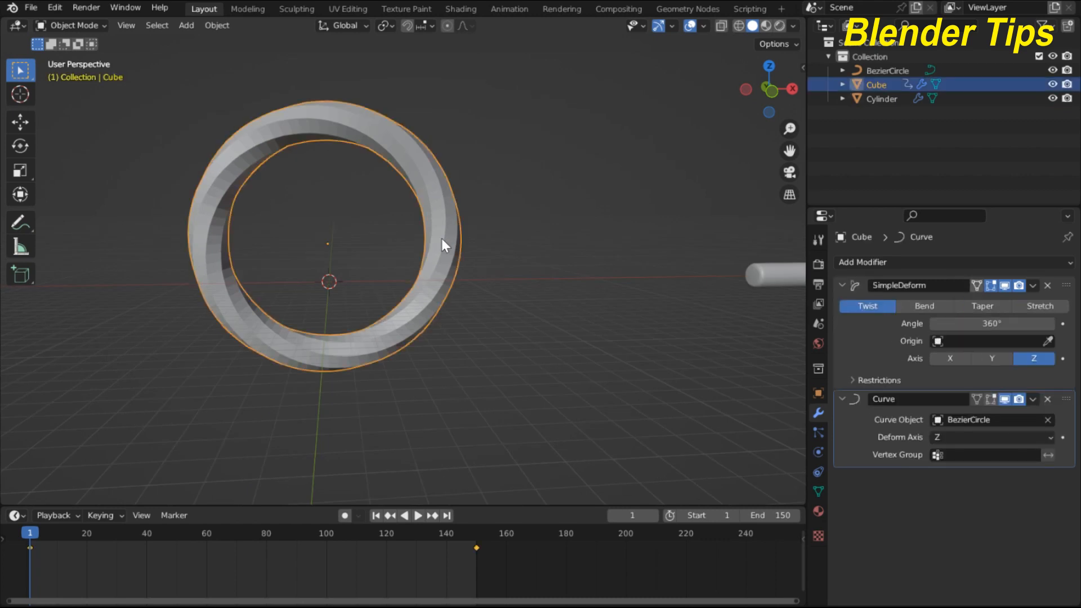
left_click(819, 433)
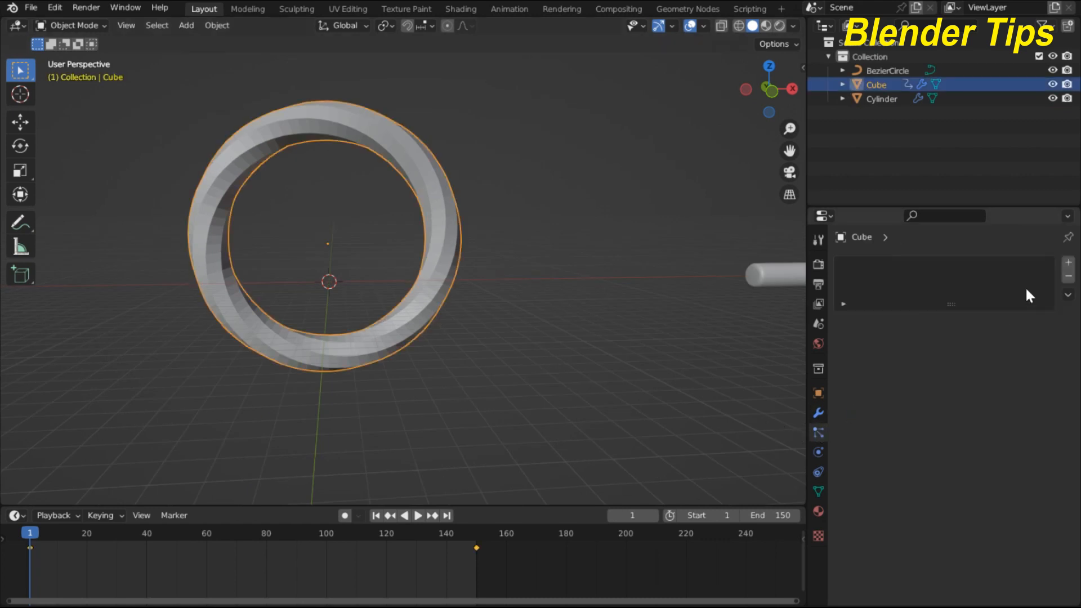
left_click(1068, 263)
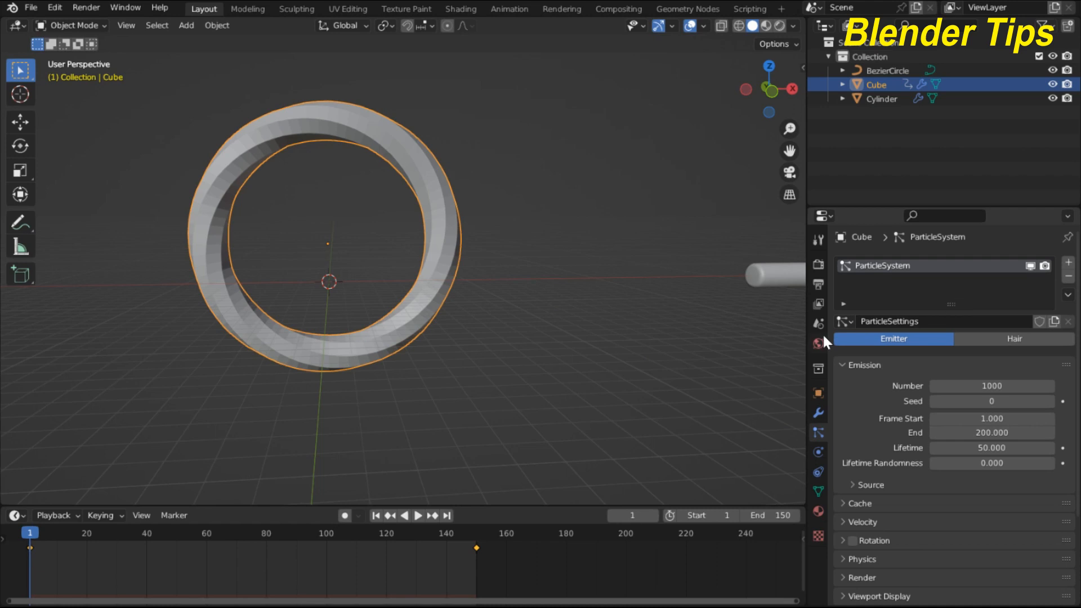
left_click_drag(809, 338, 767, 341)
left_click(959, 342)
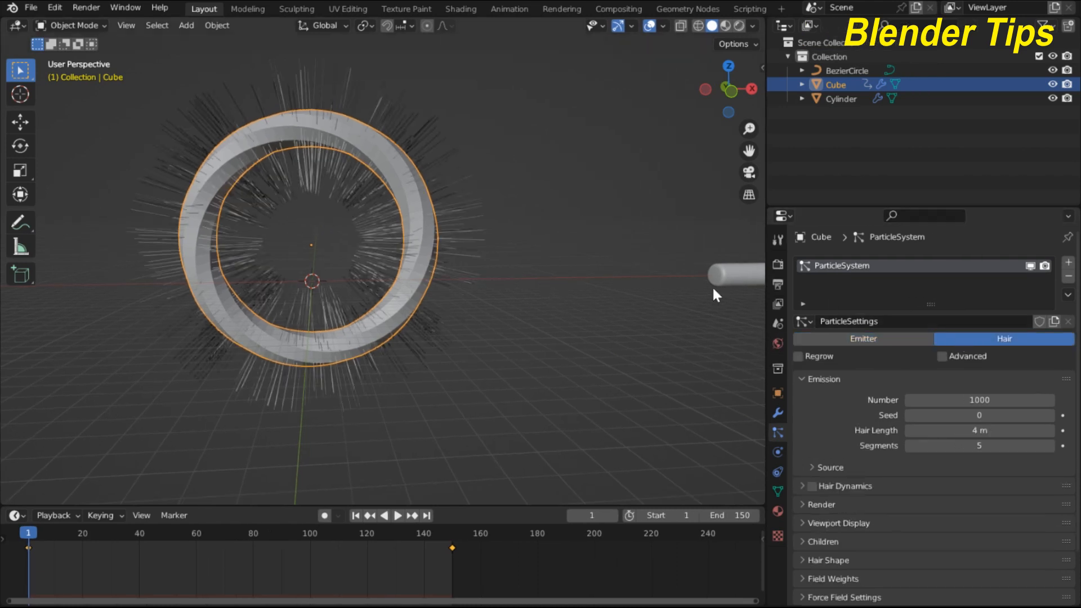
Render the ring's hair particles as an object, using the cylinder as the instance object.
scroll(858, 423, "down", 2)
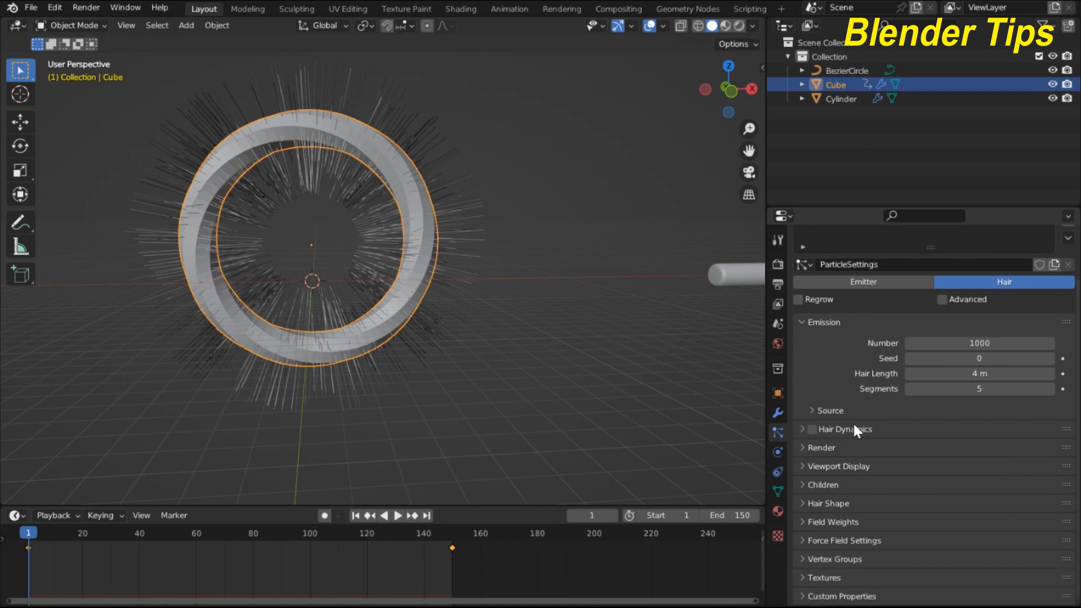
left_click(811, 449)
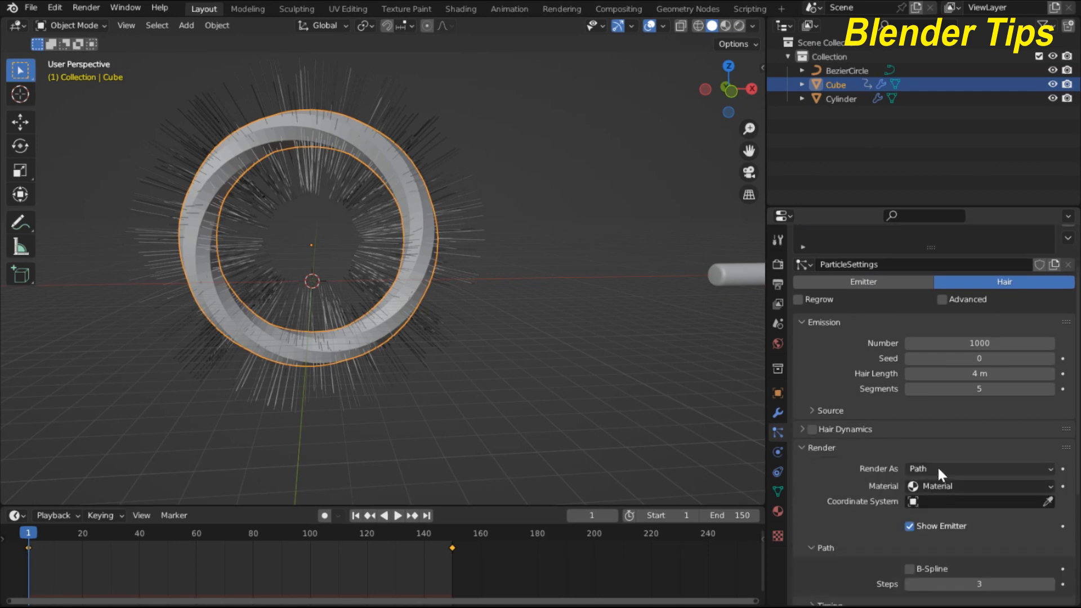
left_click(942, 470)
left_click(937, 516)
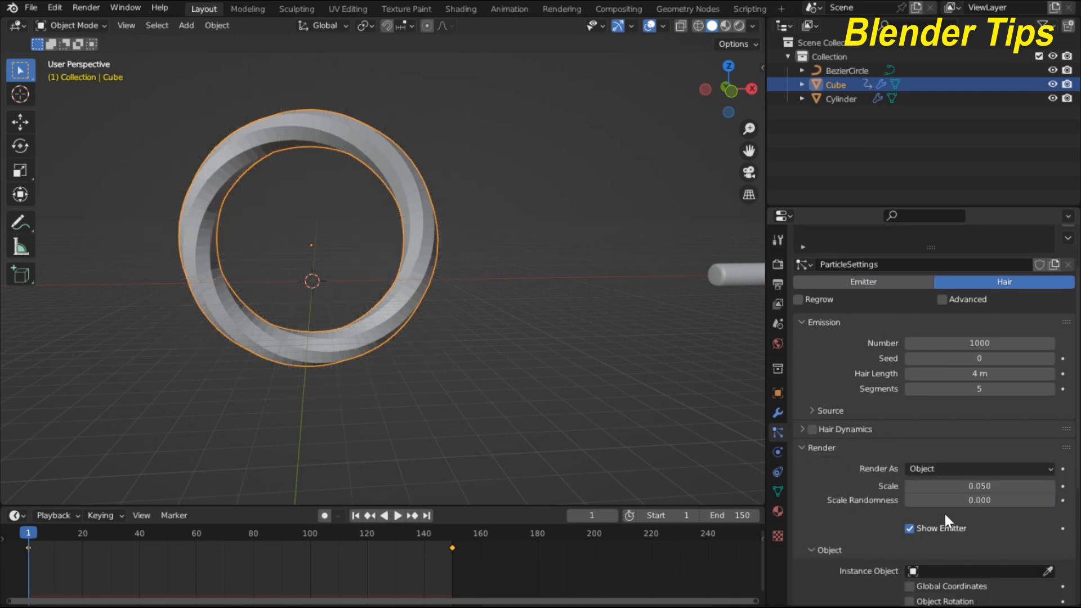
left_click(988, 571)
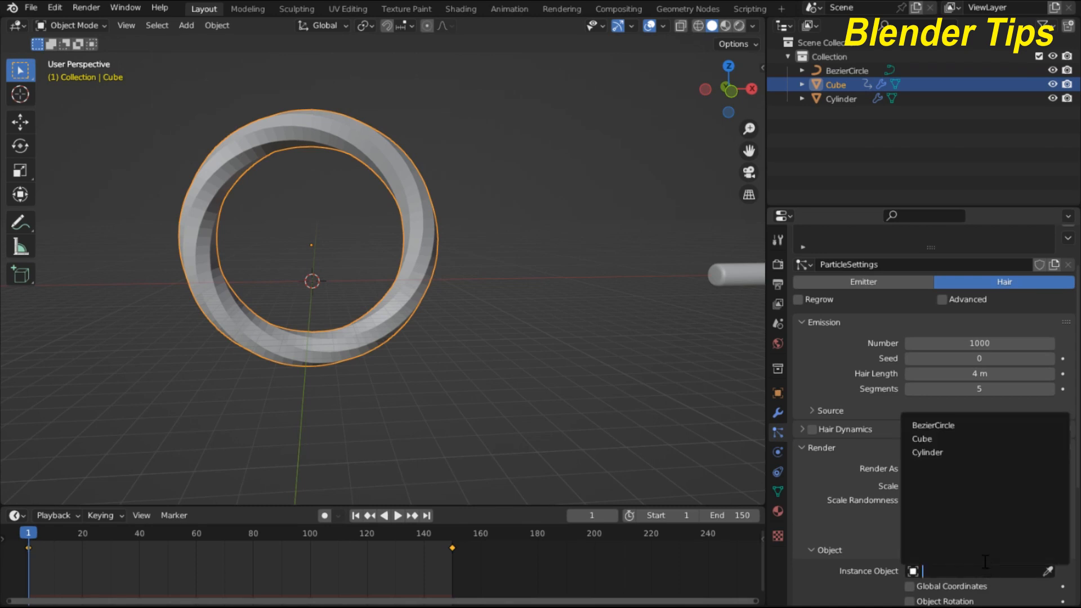
left_click(952, 454)
scroll(435, 206, "up", 5)
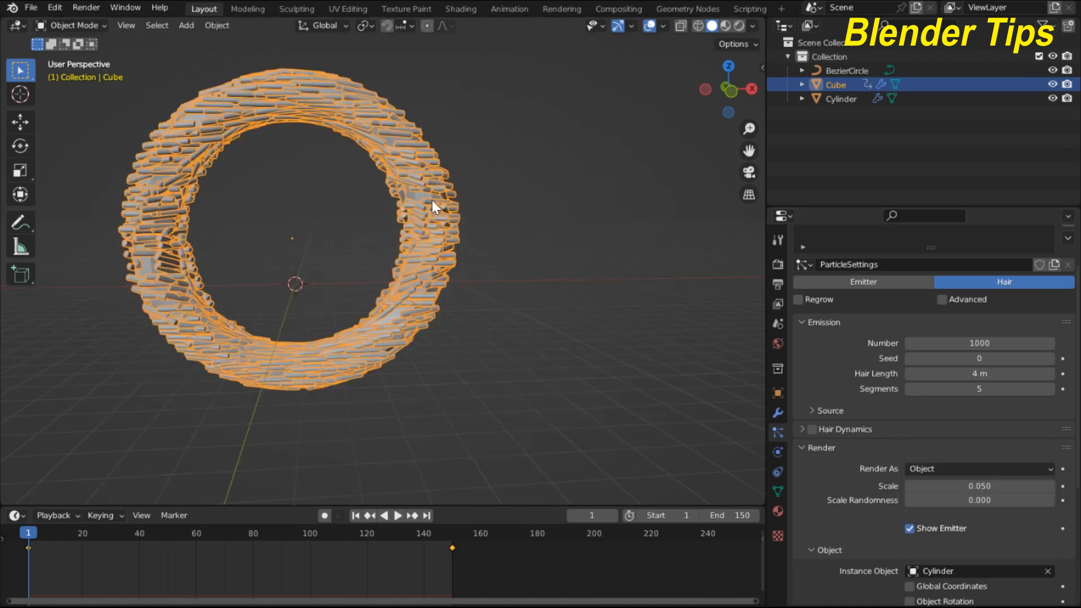
scroll(431, 214, "down", 5)
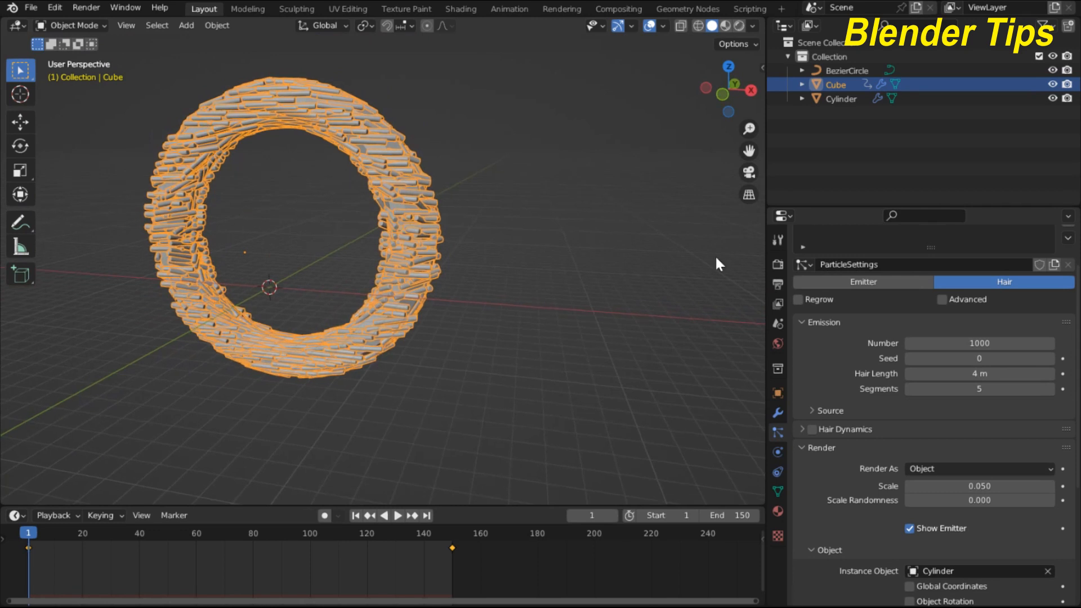
Enable object rotation for the cylinder instances and set their scale to 0.070 and scale randomness to 0.459.
scroll(922, 471, "down", 4)
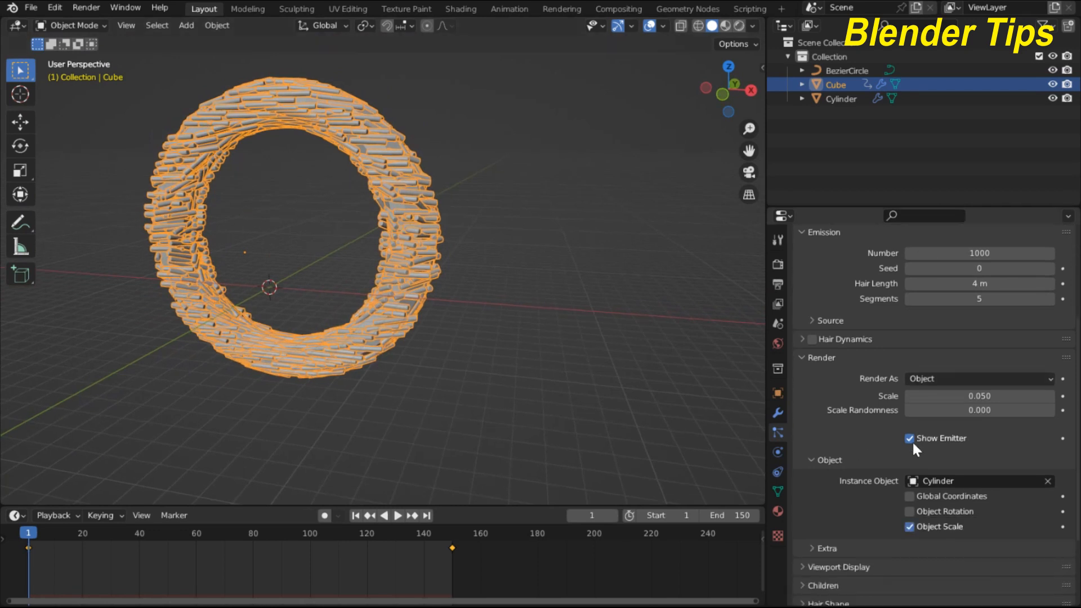
left_click(909, 511)
middle_click_drag(473, 351, 526, 334)
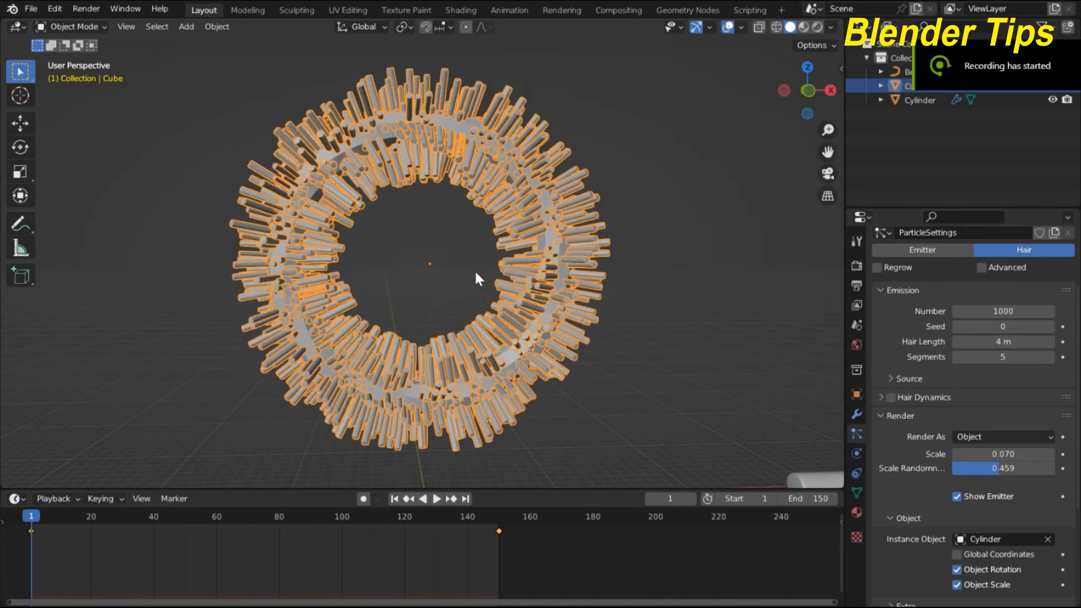
Play the ring's spin animation with the ring deselected, stop it and return to frame 1.
middle_click_drag(477, 271, 496, 248)
key("space")
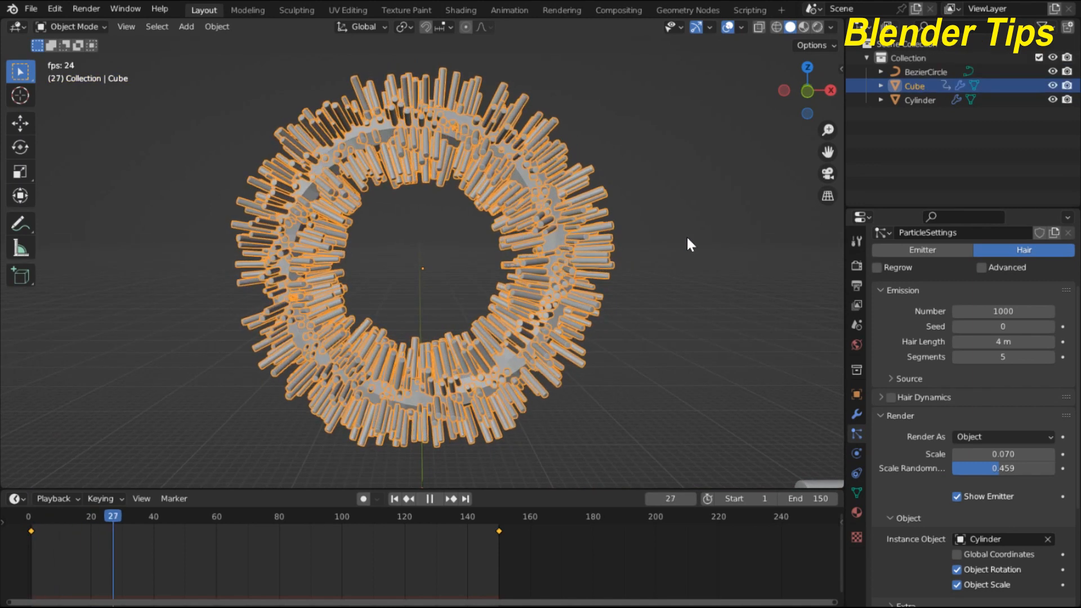
left_click(687, 236)
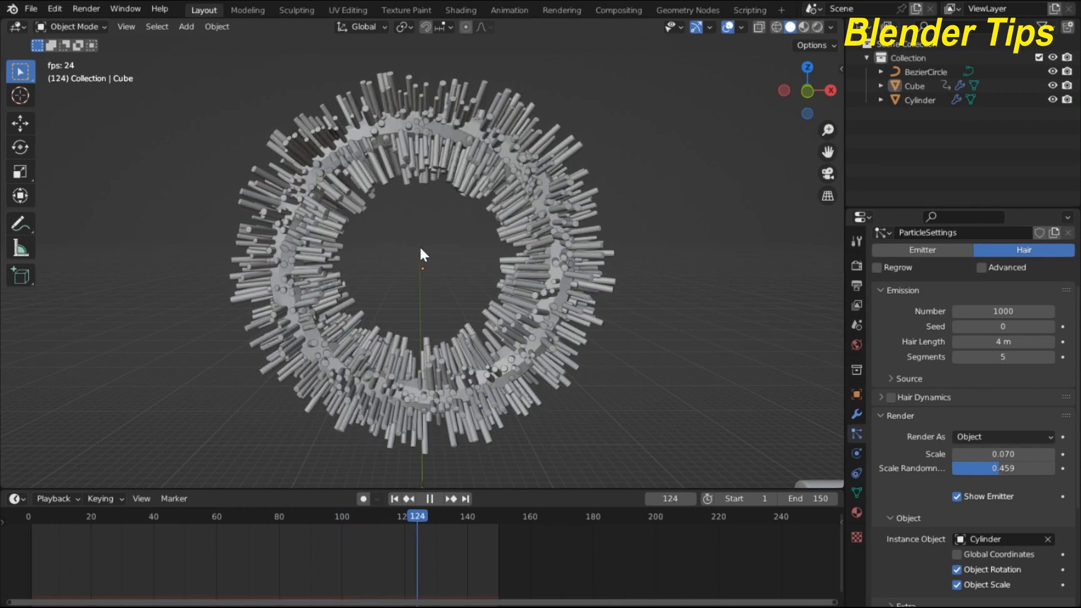
key("space")
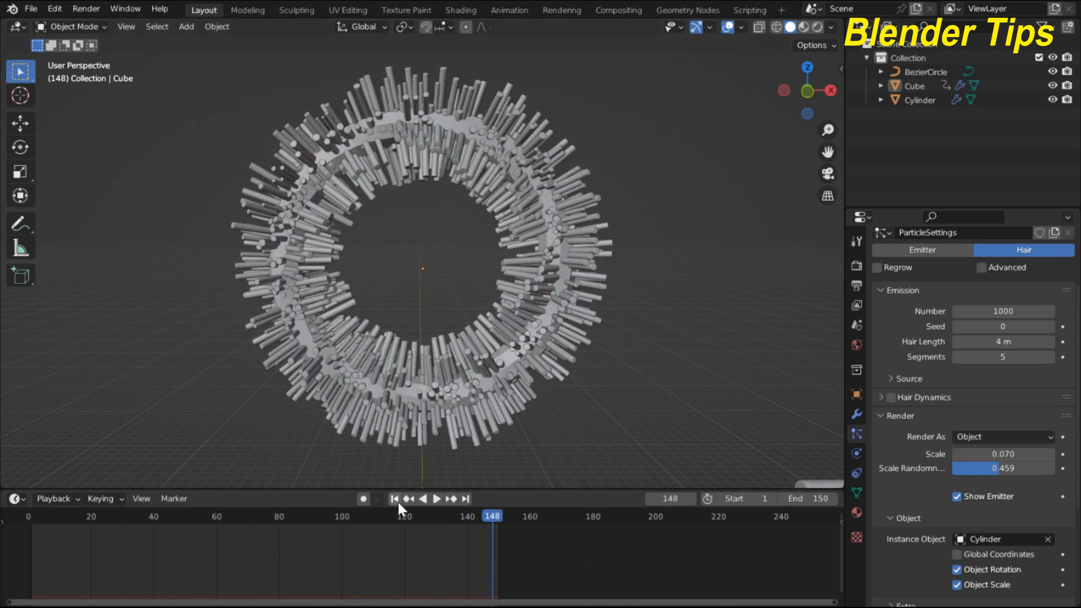
left_click(397, 502)
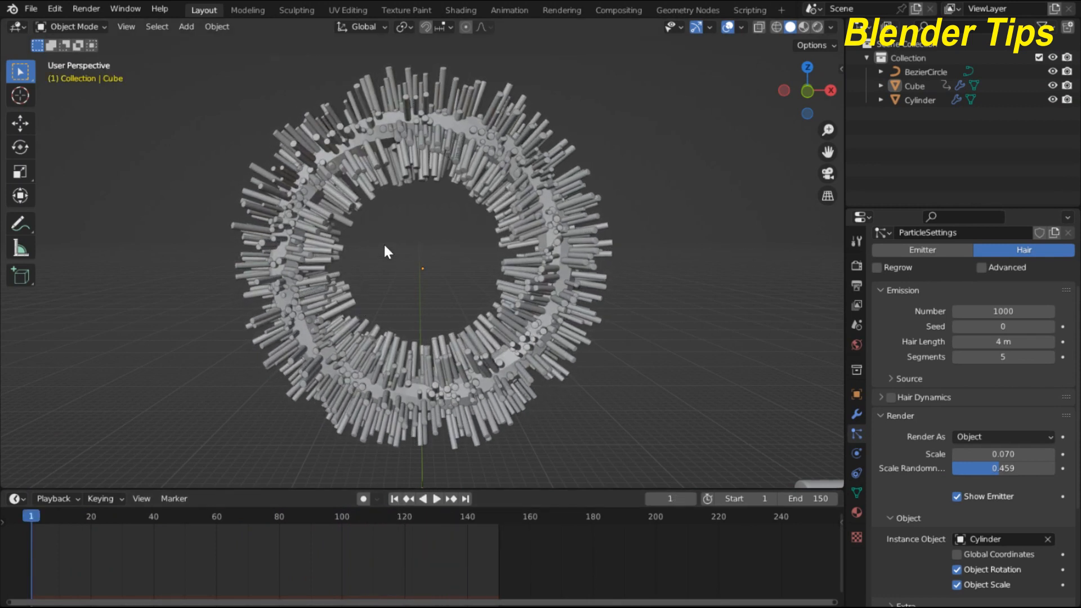
Replace the timeline with an enlarged Asset Browser and choose the Materials library.
middle_click_drag(348, 243, 387, 256)
scroll(418, 259, "up", 4)
scroll(419, 259, "down", 3)
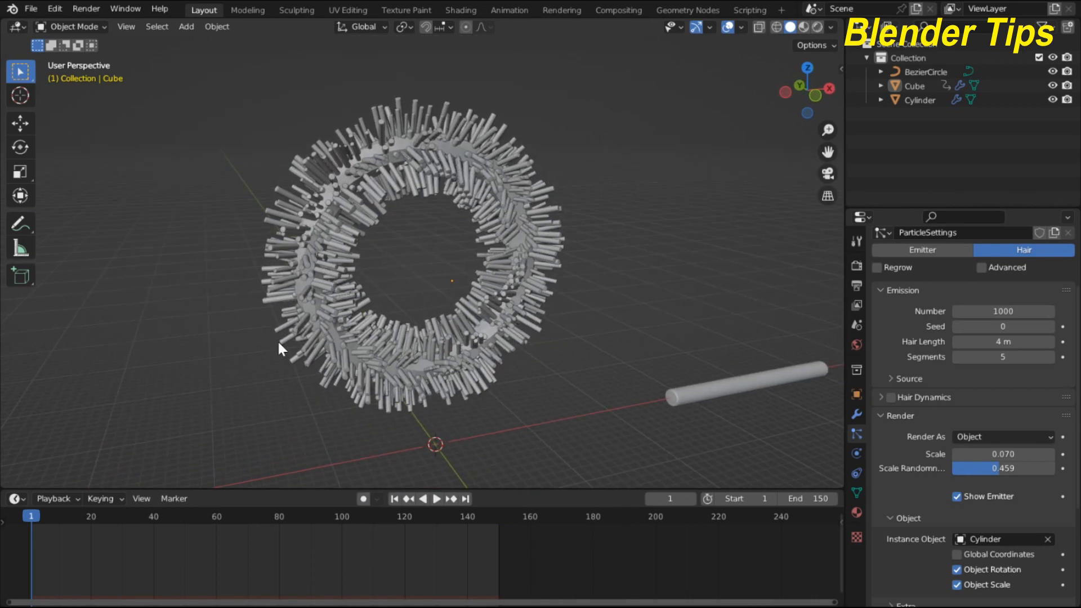
left_click(17, 499)
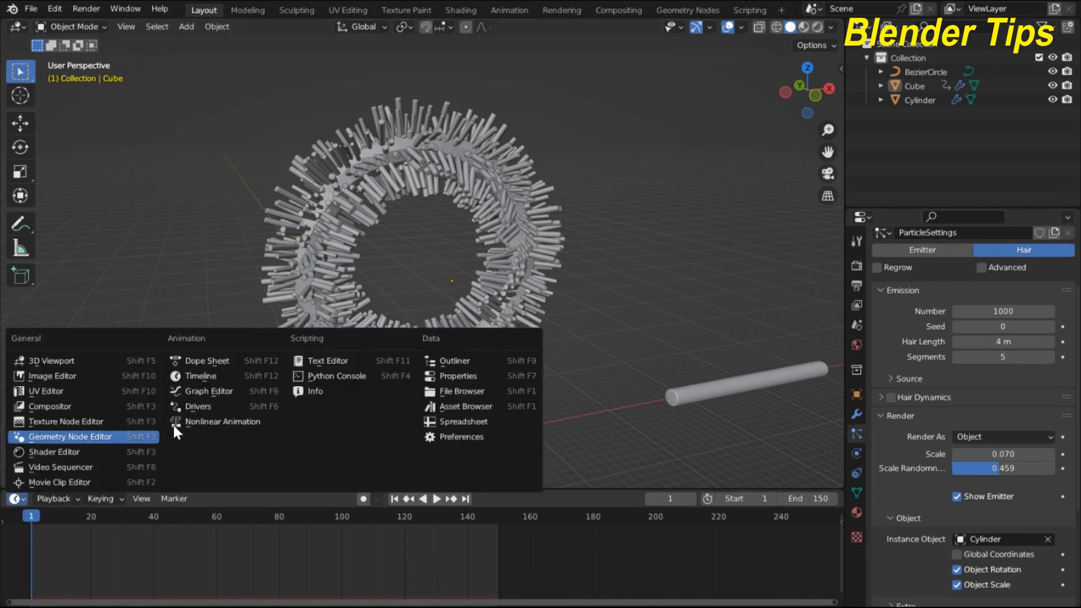
left_click(450, 408)
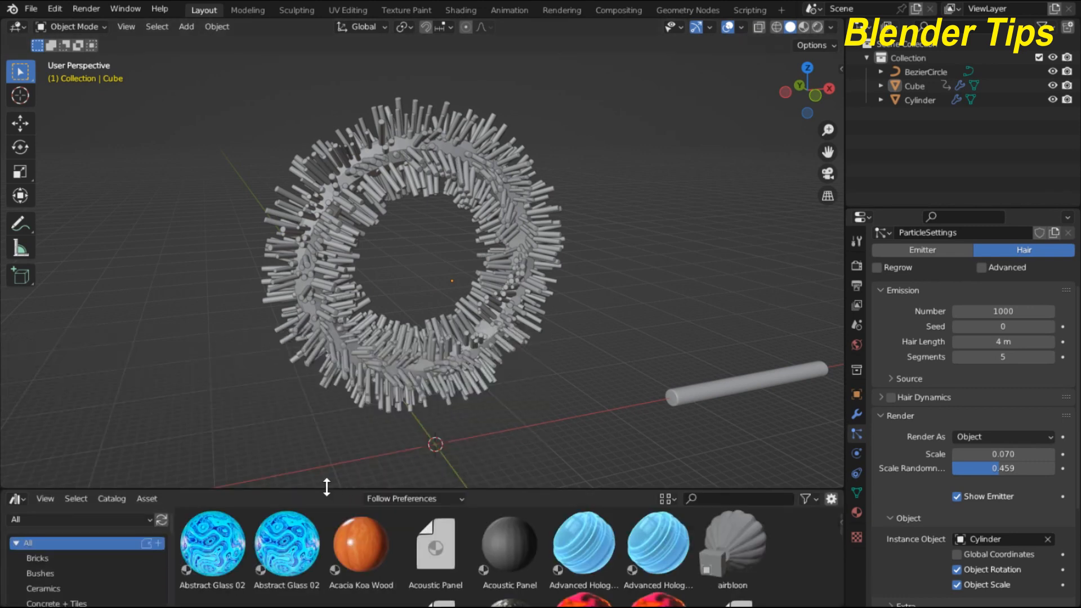
left_click_drag(327, 488, 306, 396)
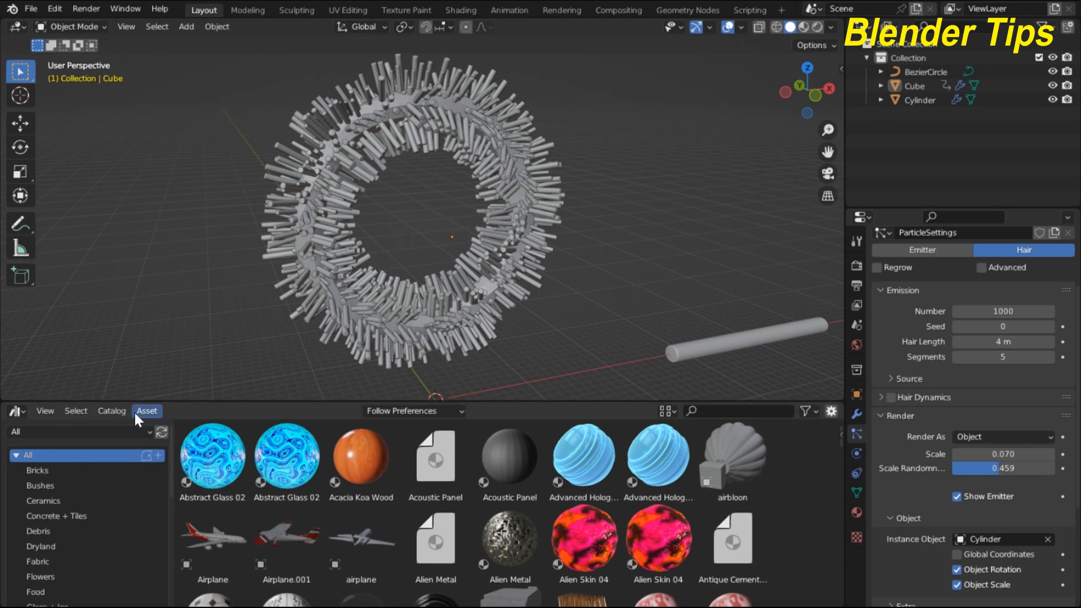
left_click(79, 431)
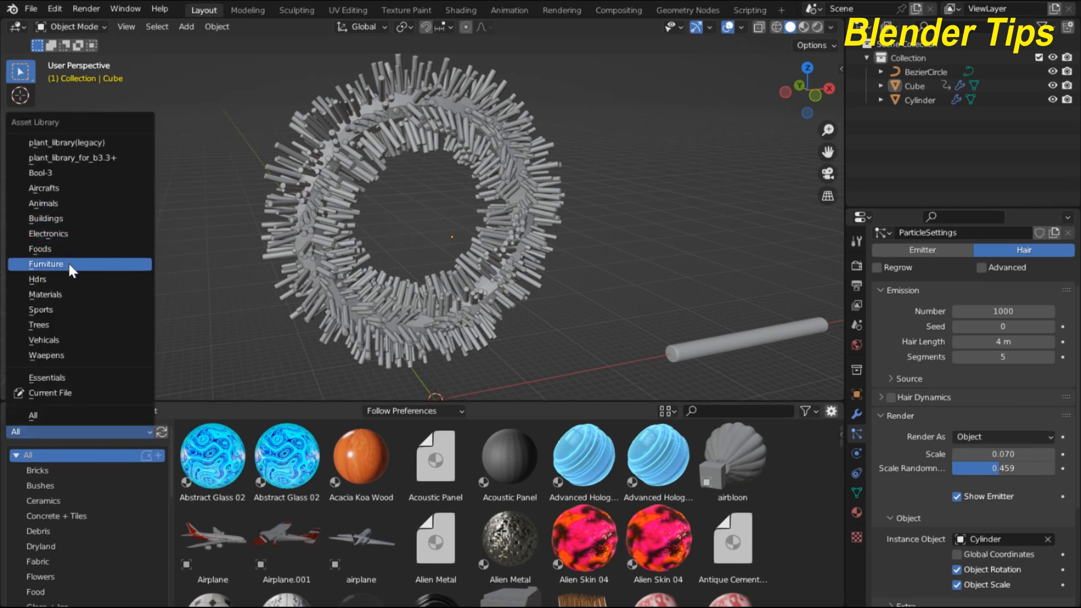
left_click(73, 294)
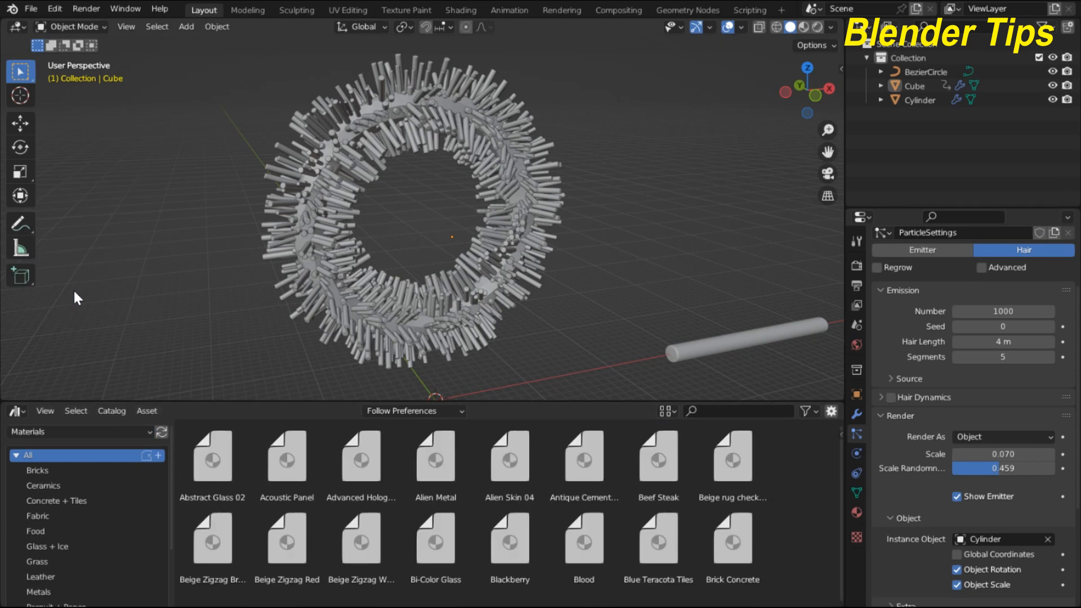
Switch the viewport to Material Preview shading and apply the dark blue Blue Shammy library material to the ring.
left_click(802, 29)
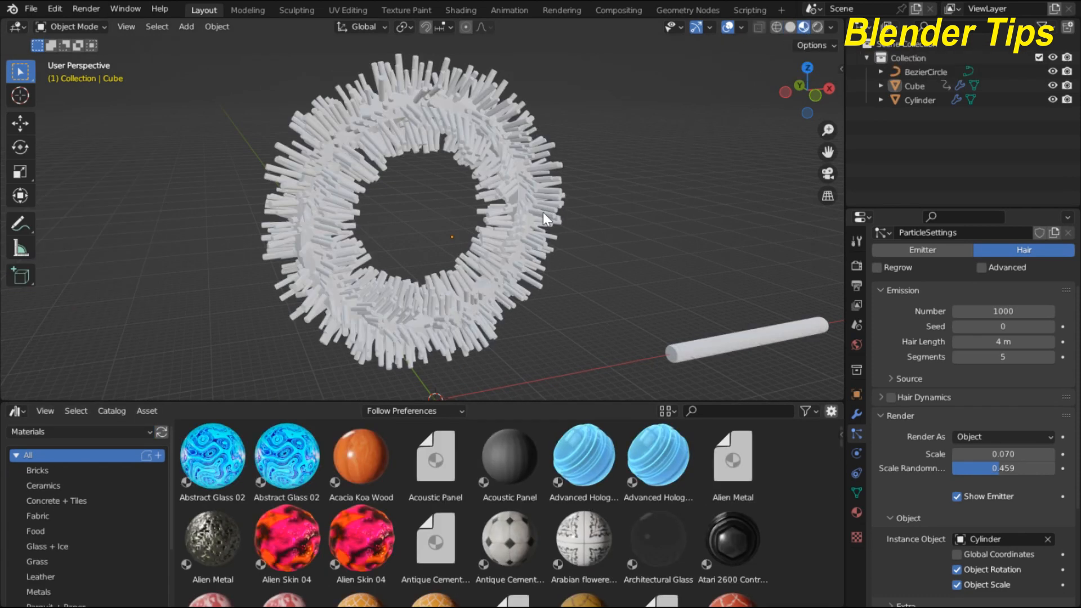
scroll(393, 542, "down", 5)
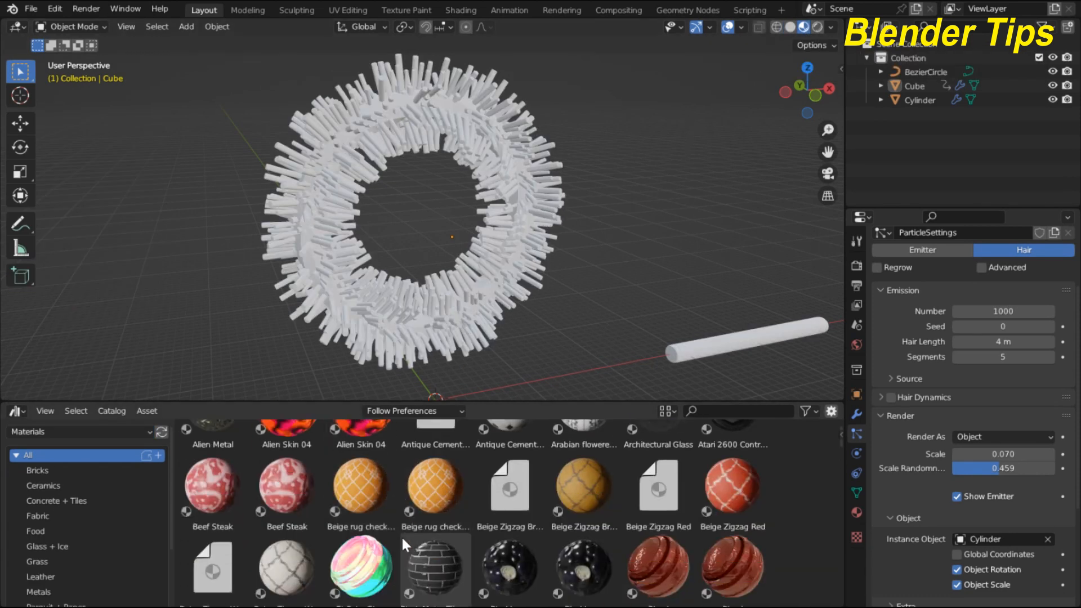
scroll(401, 535, "down", 2)
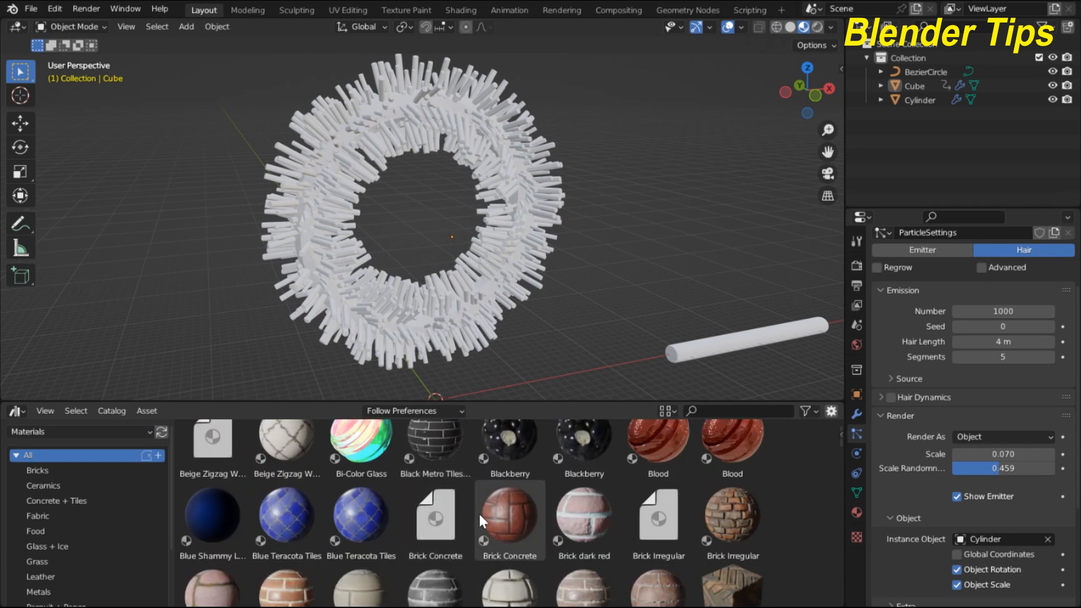
scroll(485, 508, "up", 1)
scroll(488, 503, "up", 1)
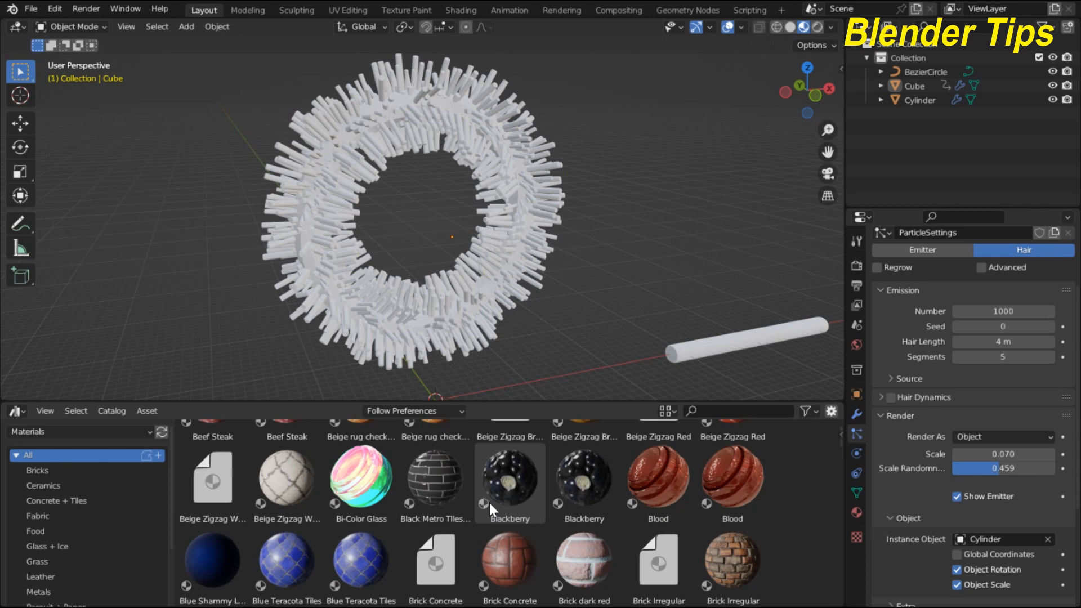
left_click_drag(205, 563, 336, 288)
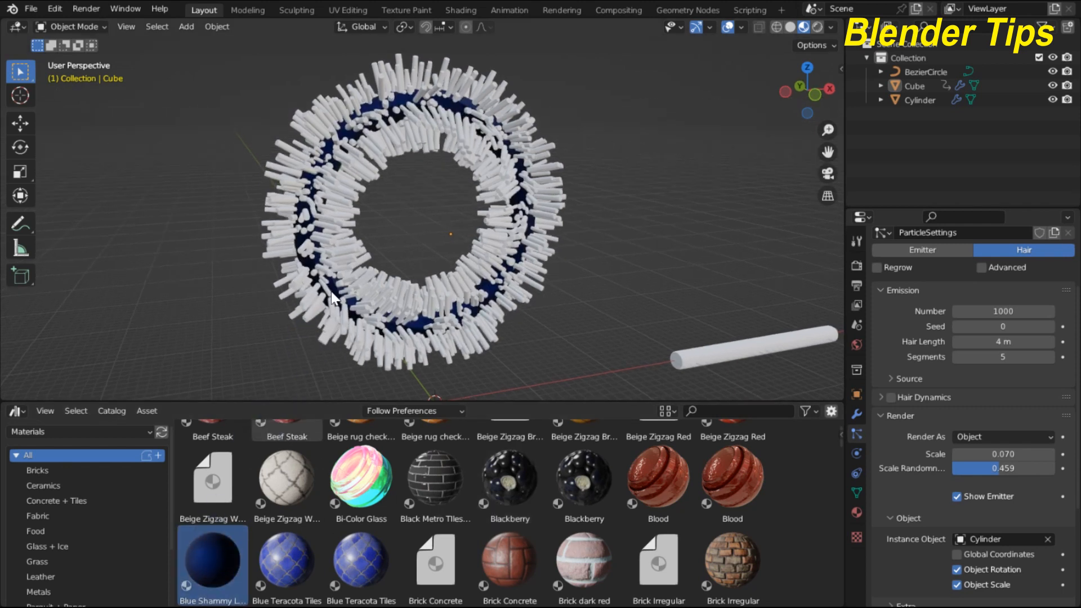
Apply the red Blood library material to the separate cylinder used as the particle instance.
middle_click_drag(331, 291, 328, 295)
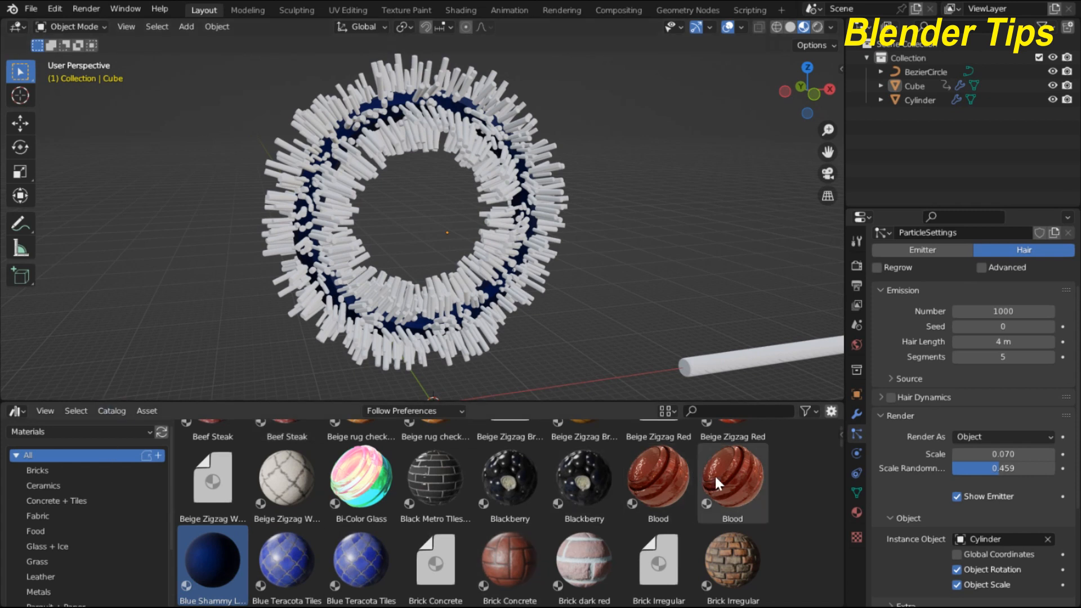
left_click(728, 483)
left_click_drag(727, 475, 717, 370)
Inspect the materials on the ring and its cylinders up close, and play and stop the spin animation.
scroll(490, 254, "up", 3)
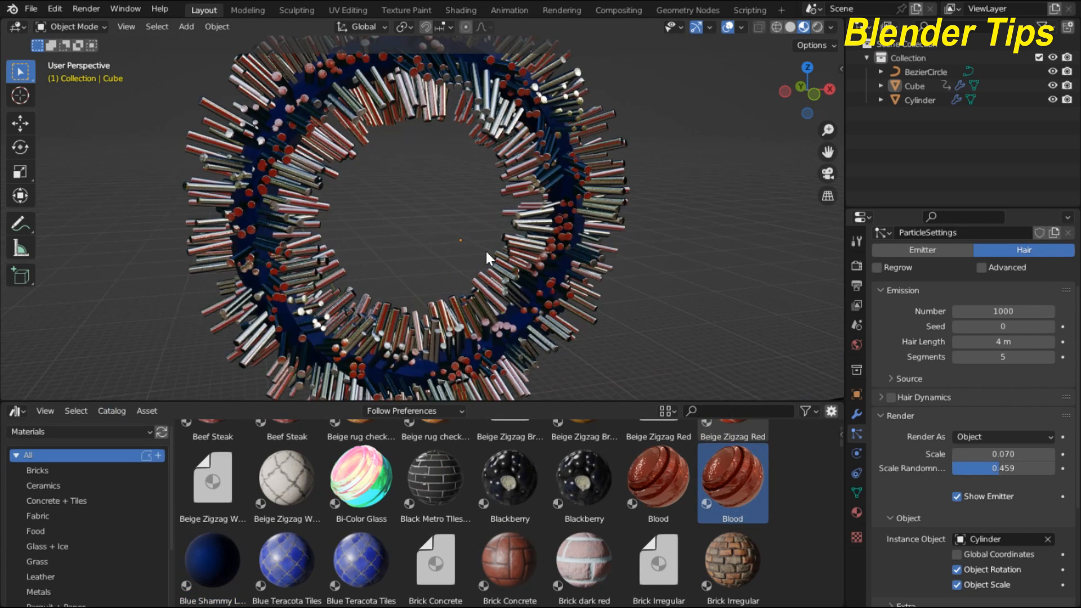
middle_click_drag(484, 234, 462, 230)
scroll(487, 235, "up", 4)
scroll(487, 235, "down", 4)
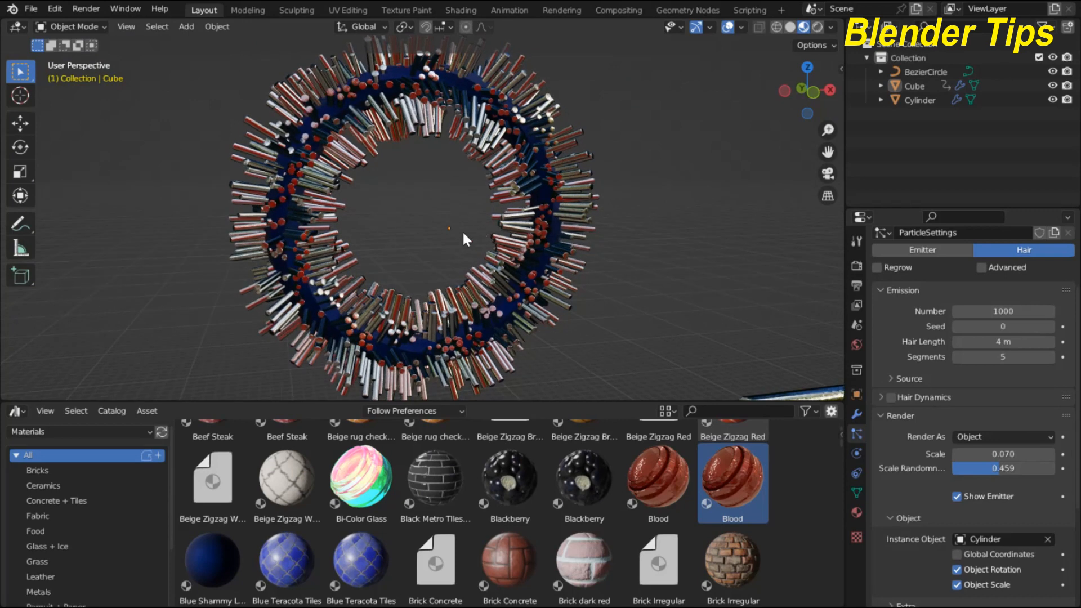
scroll(462, 229, "up", 2)
key("space")
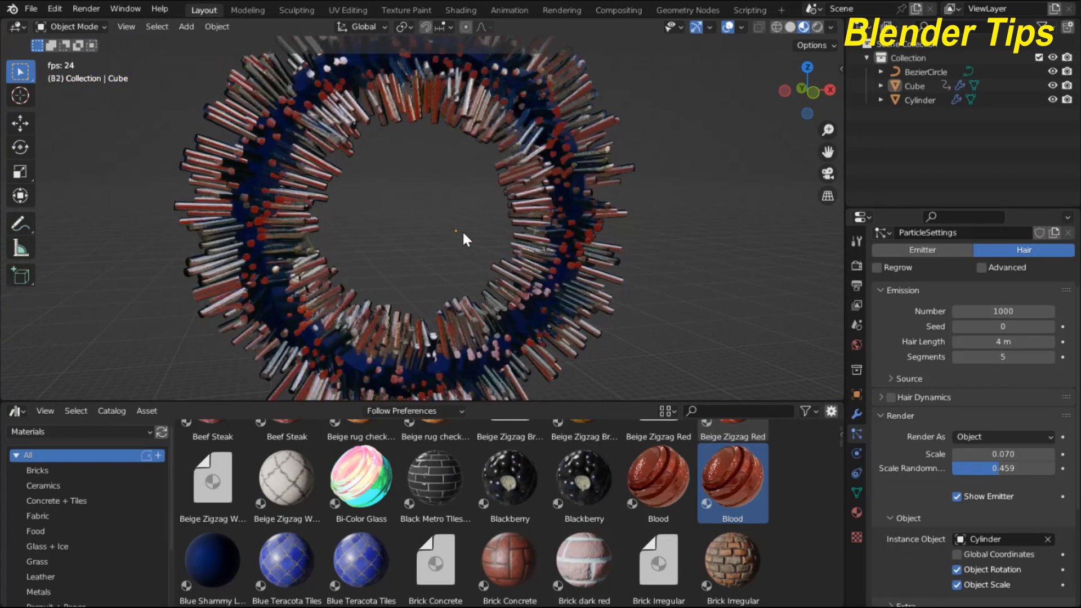
key("space")
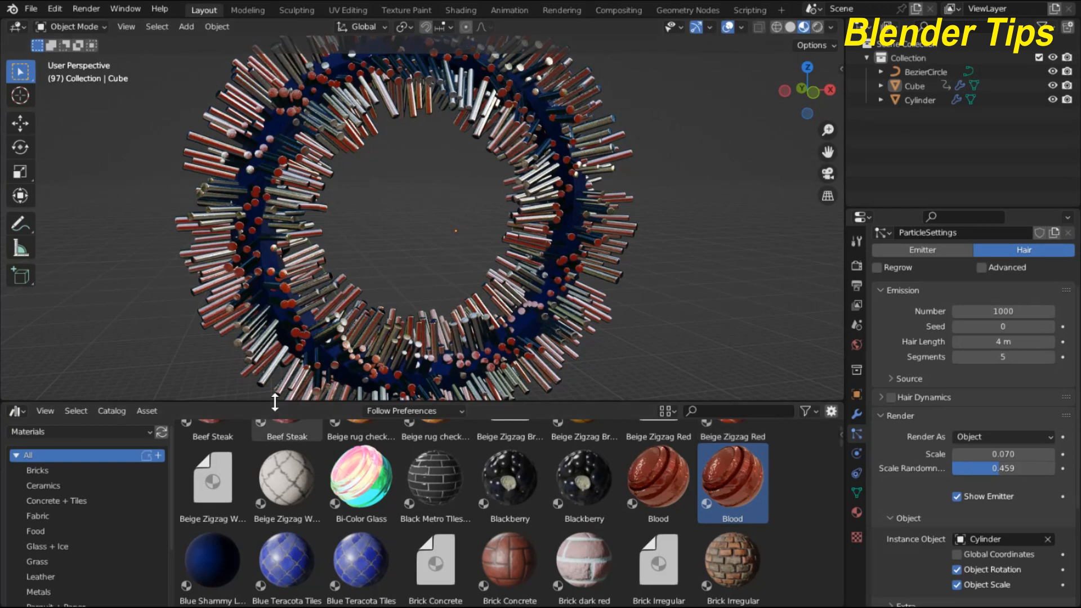
Enlarge the 3D viewport over the Asset Browser and switch it to Rendered shading.
left_click_drag(274, 402, 287, 469)
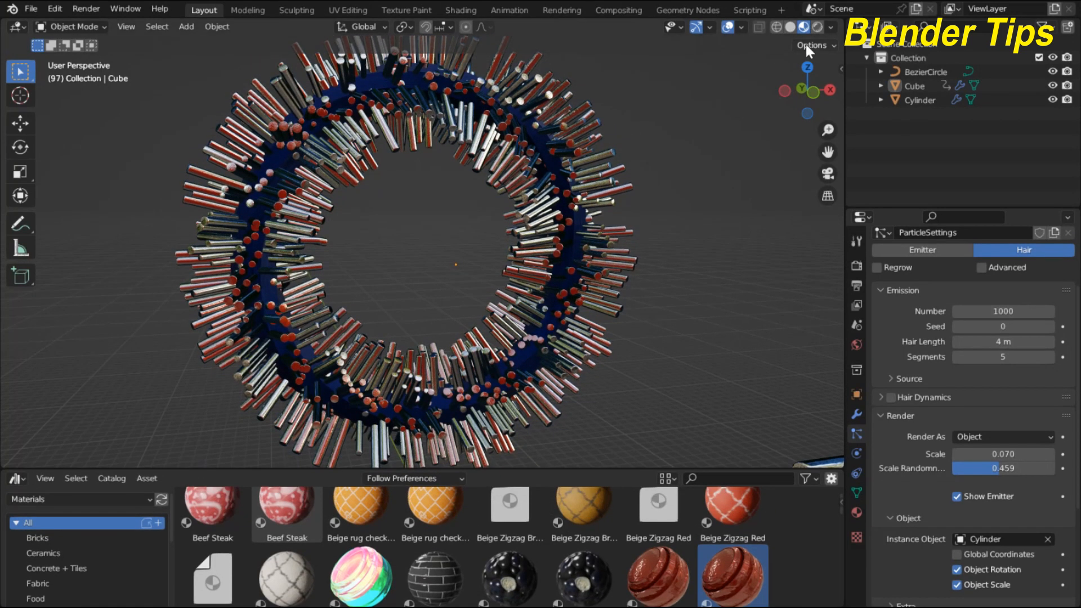
left_click(818, 27)
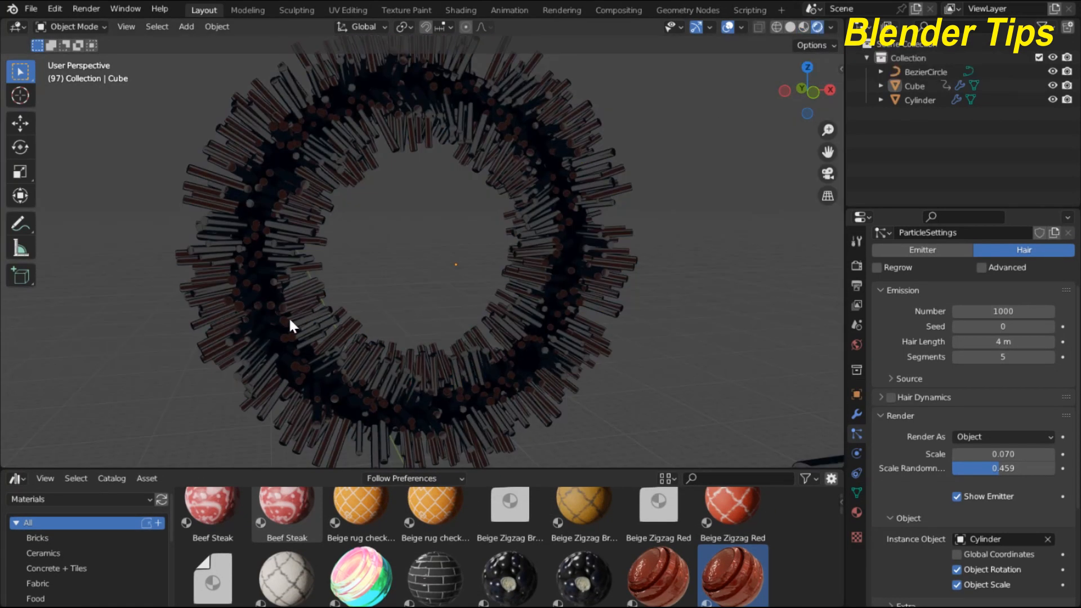
scroll(276, 324, "down", 1)
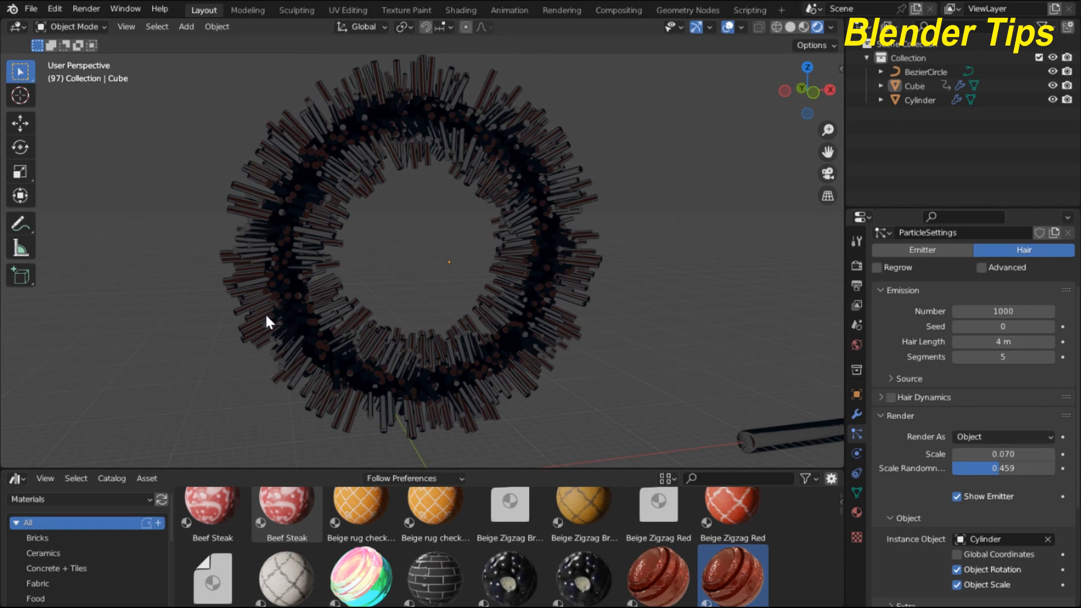
Choose the Hdrs asset library, enlarge the Asset Browser and apply the purple Pink and Blue nebula HDR as the scene's world.
left_click(75, 496)
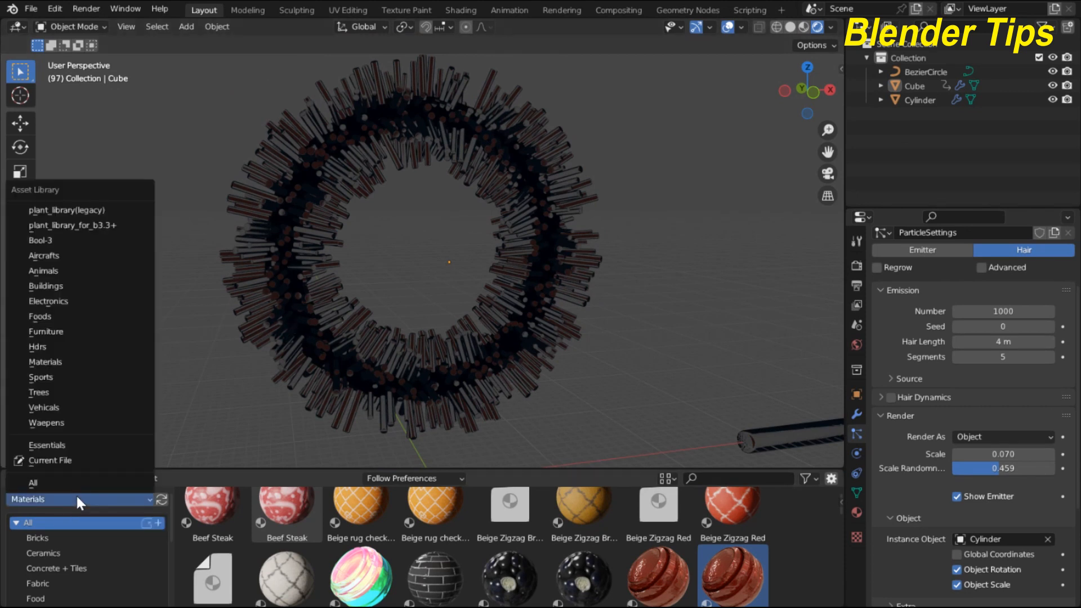
left_click(65, 347)
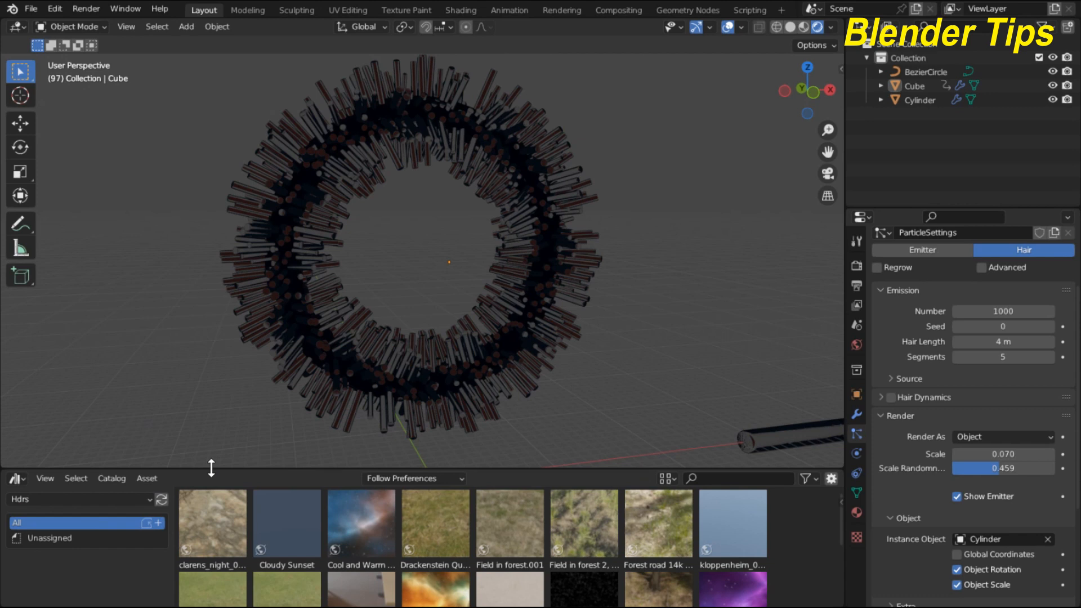
left_click_drag(210, 470, 225, 418)
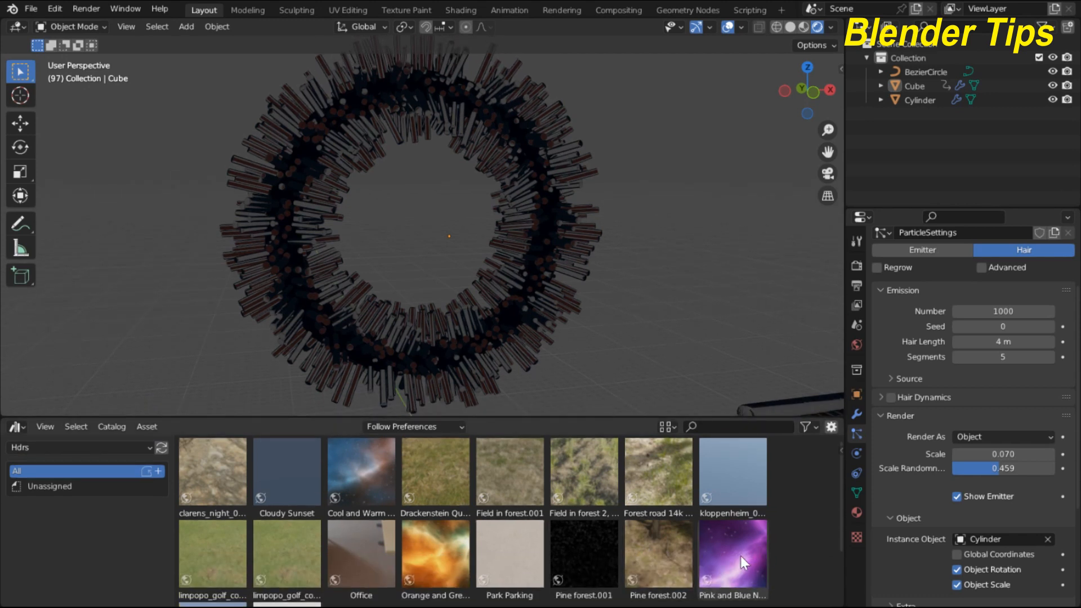
left_click_drag(741, 556, 707, 287)
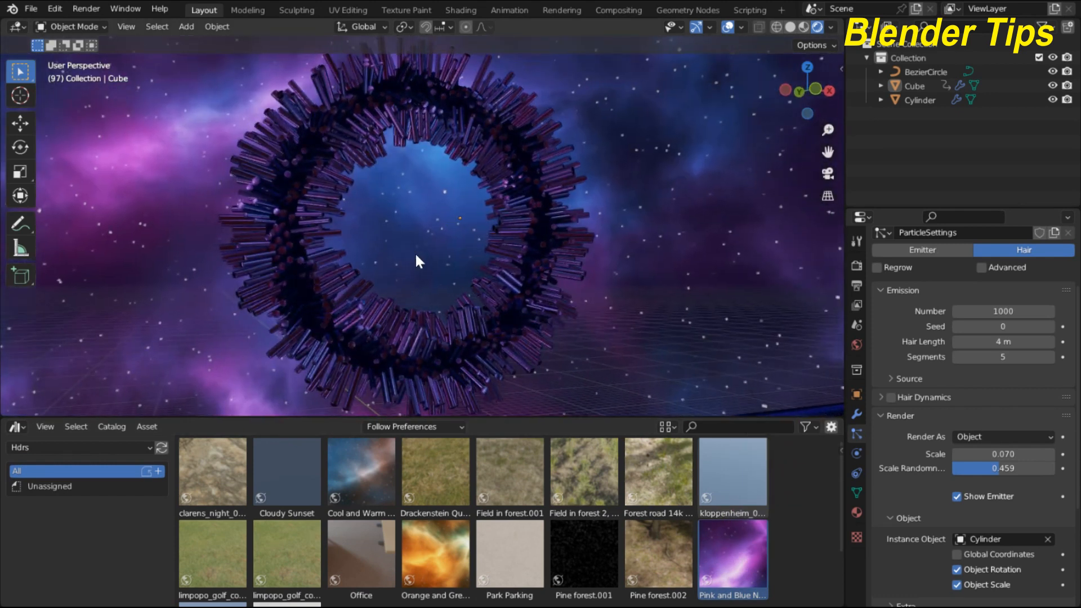
Shrink the Asset Browser to a thin strip and play the spin animation against the nebula background.
scroll(416, 259, "up", 4)
middle_click_drag(417, 258, 387, 278)
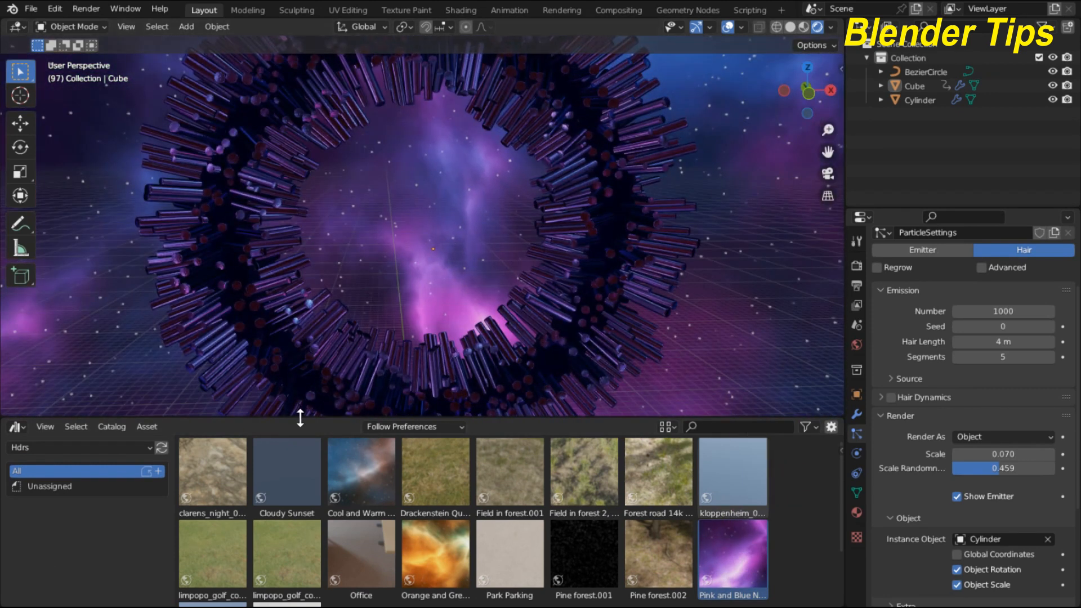
left_click_drag(297, 417, 292, 572)
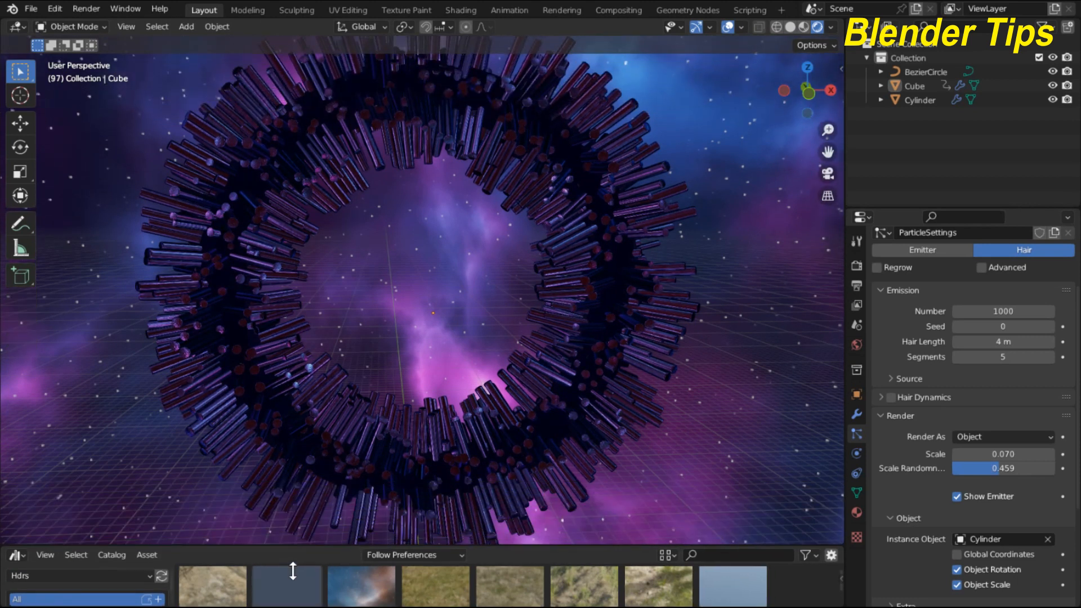
scroll(394, 411, "down", 5)
scroll(434, 397, "up", 2)
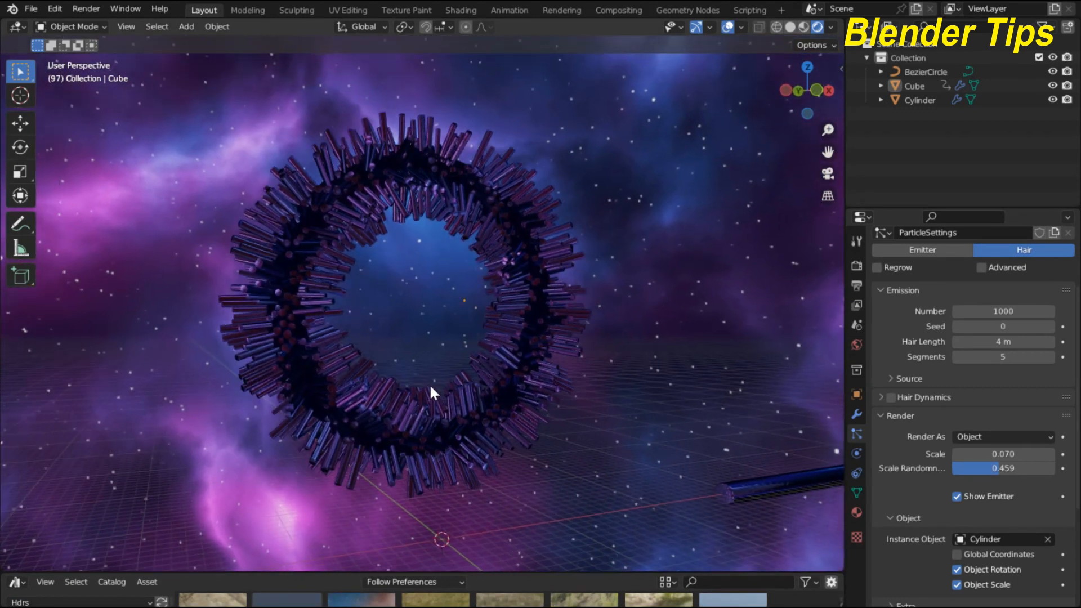
key("space")
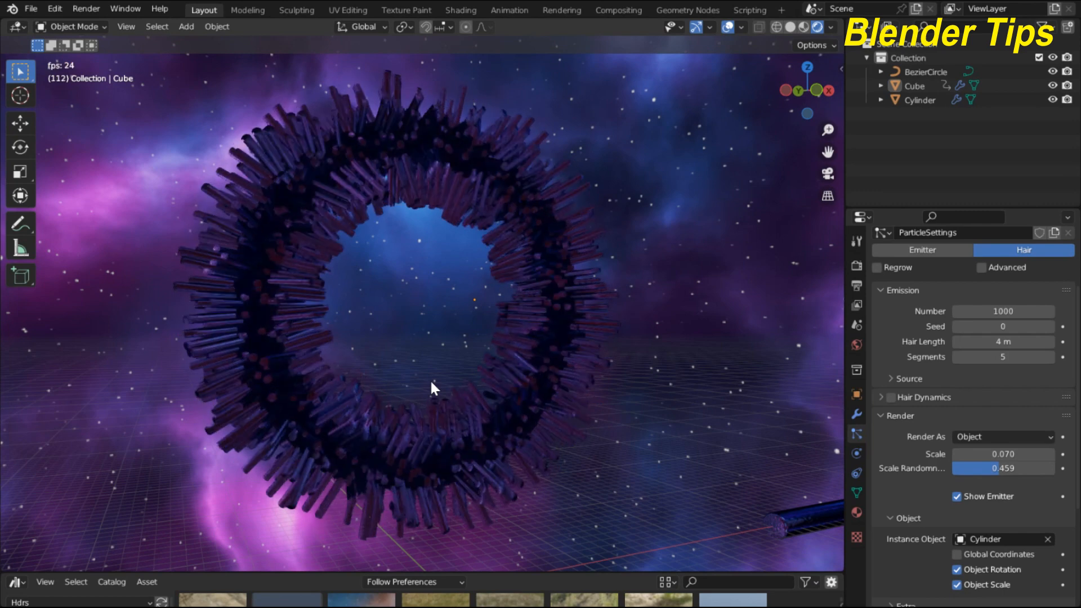